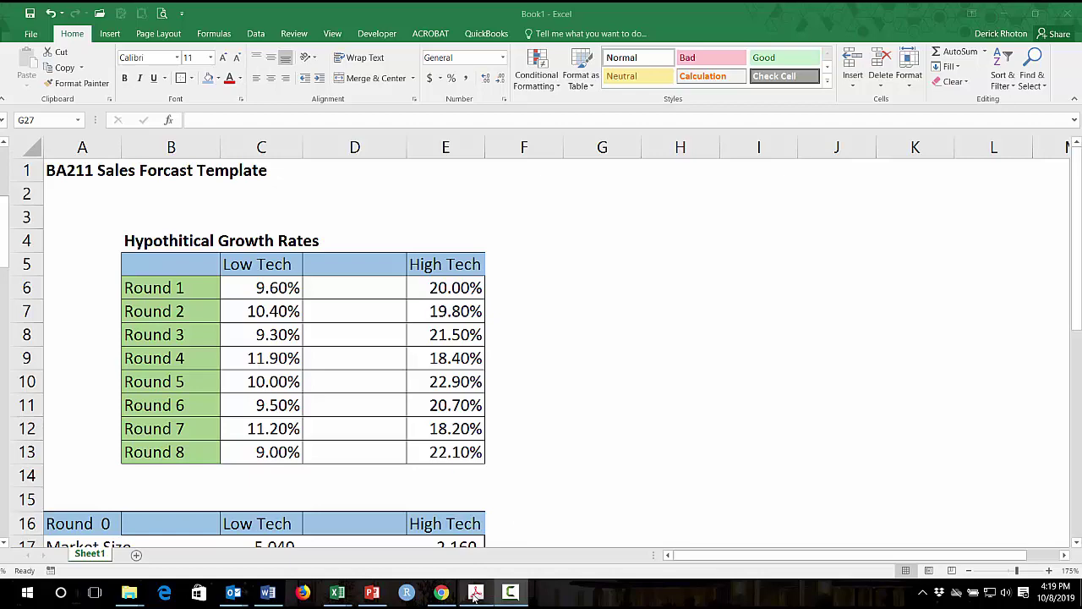
Bring the Round 0 report forward in Acrobat and scroll past the Low Tech pages to the page 6 High Tech Segment Analysis
mouse_move(475, 595)
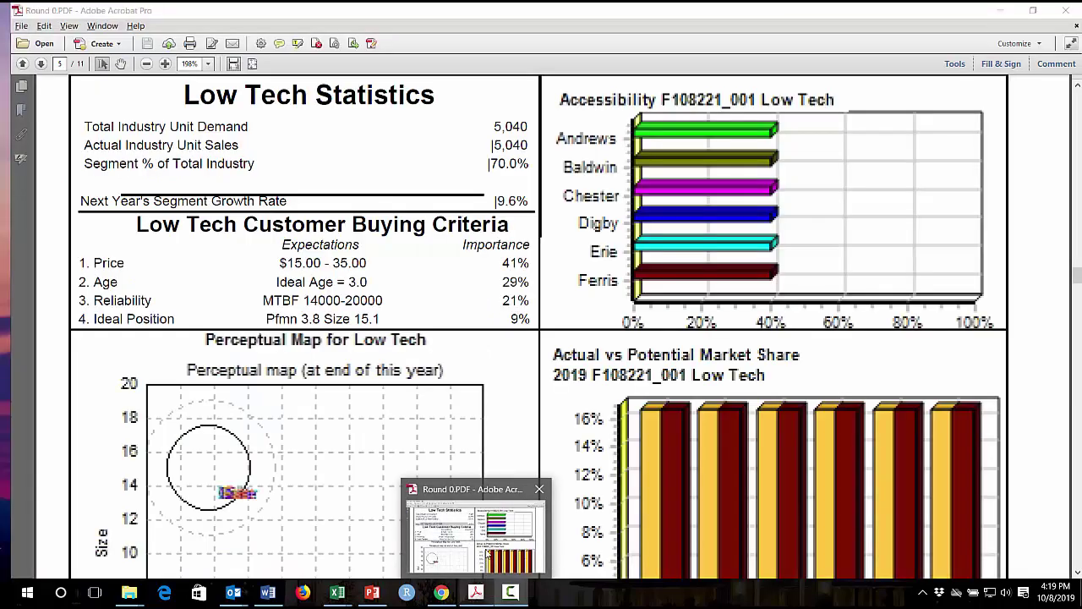
click(488, 549)
scroll(1011, 311, up, 10)
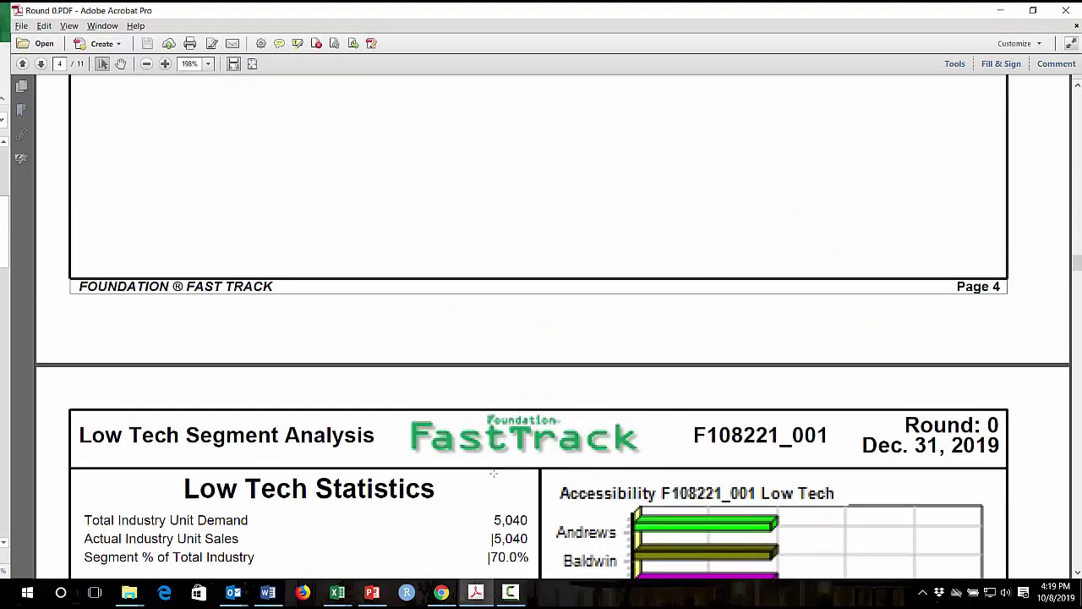
mouse_move(1077, 255)
mouse_down()
mouse_move(1078, 207)
mouse_move(1065, 249)
mouse_up()
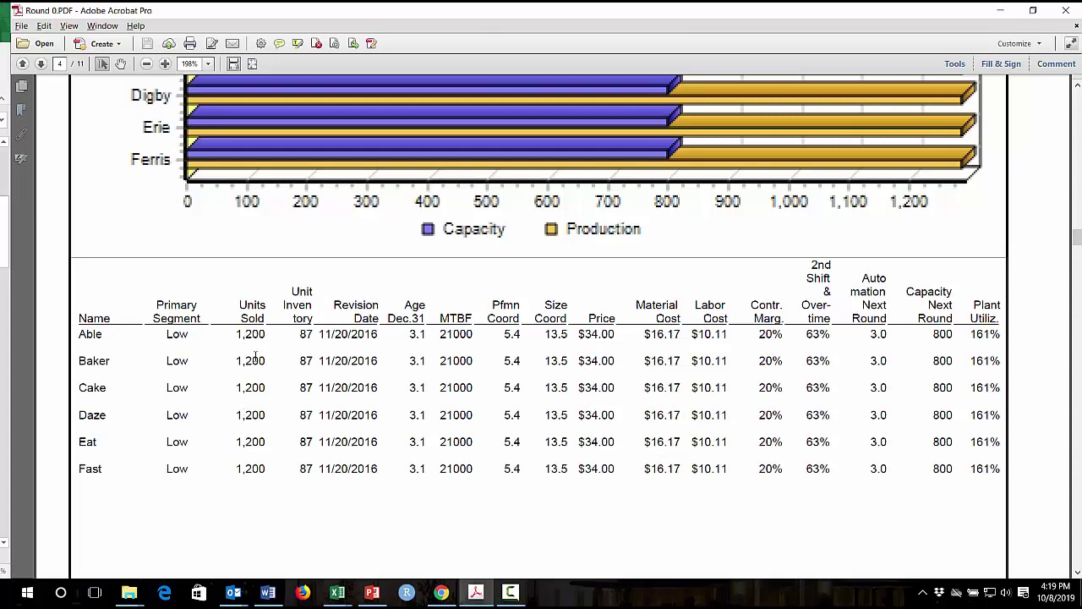
scroll(256, 356, down, 1)
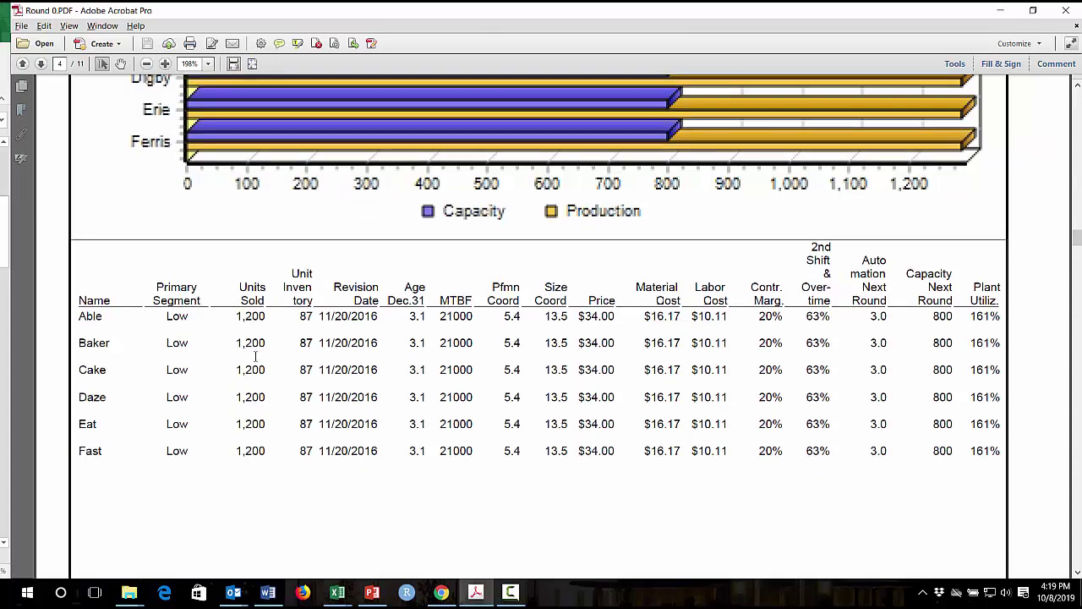
scroll(255, 356, down, 10)
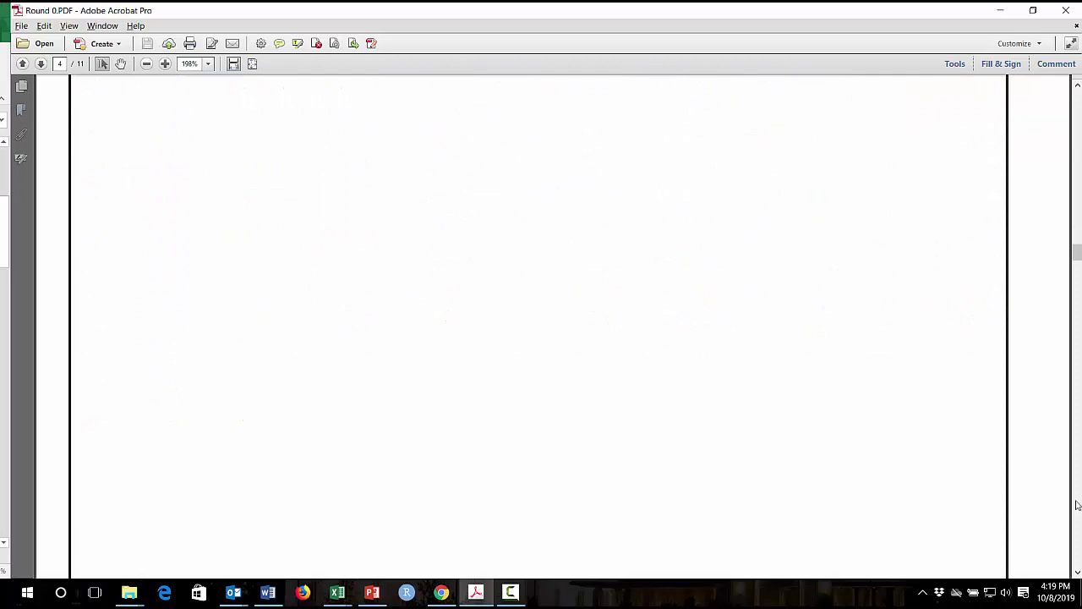
scroll(1078, 505, down, 3)
scroll(590, 389, down, 15)
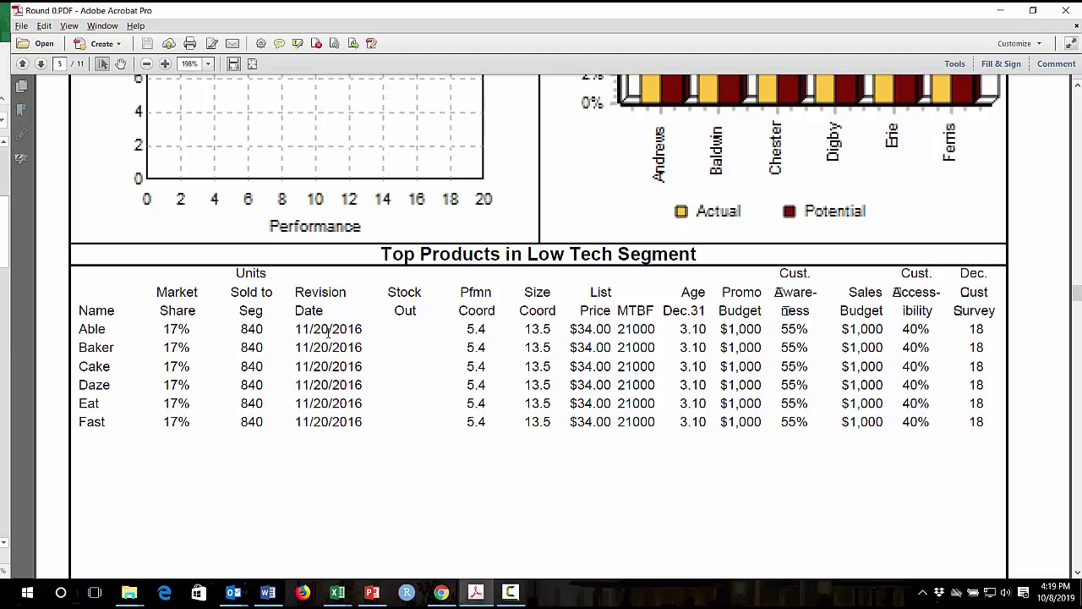
scroll(399, 343, down, 7)
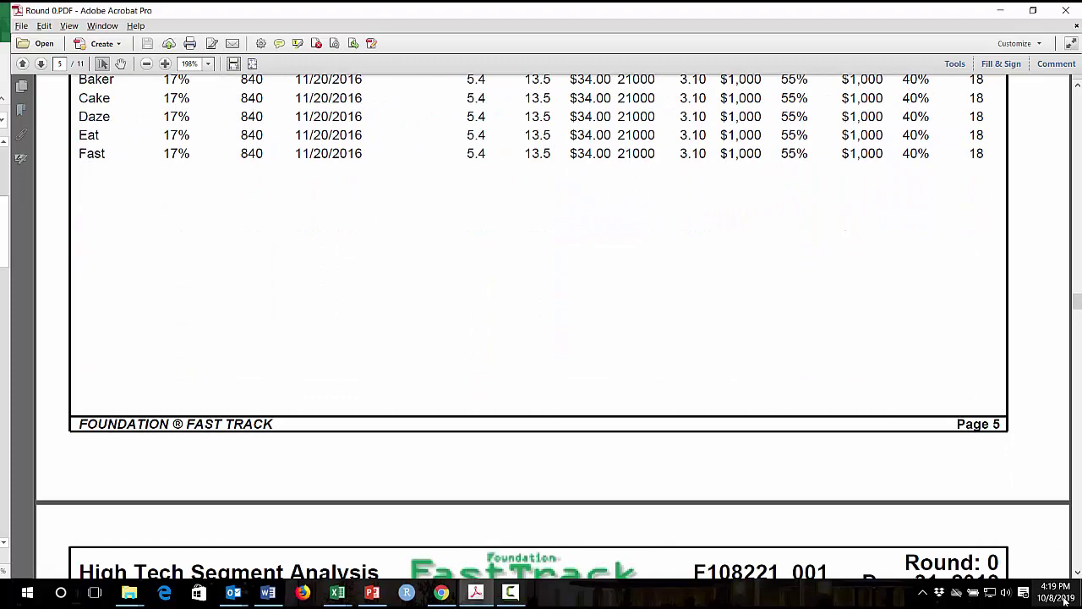
scroll(394, 400, down, 5)
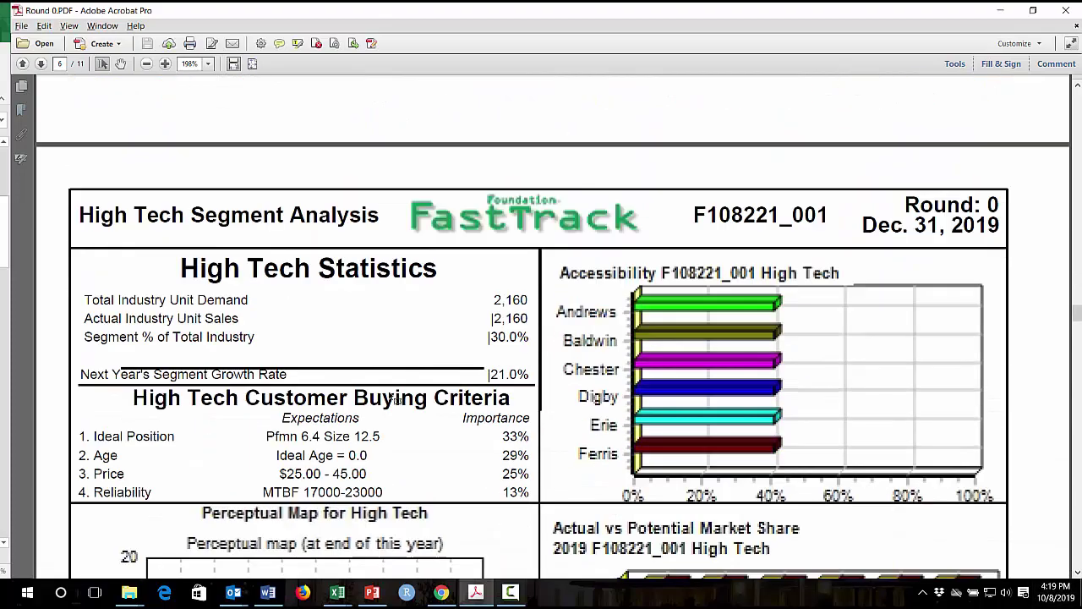
Scroll through the High Tech and Market Share pages, then back up to the page 5 Low Tech analysis
scroll(394, 399, down, 8)
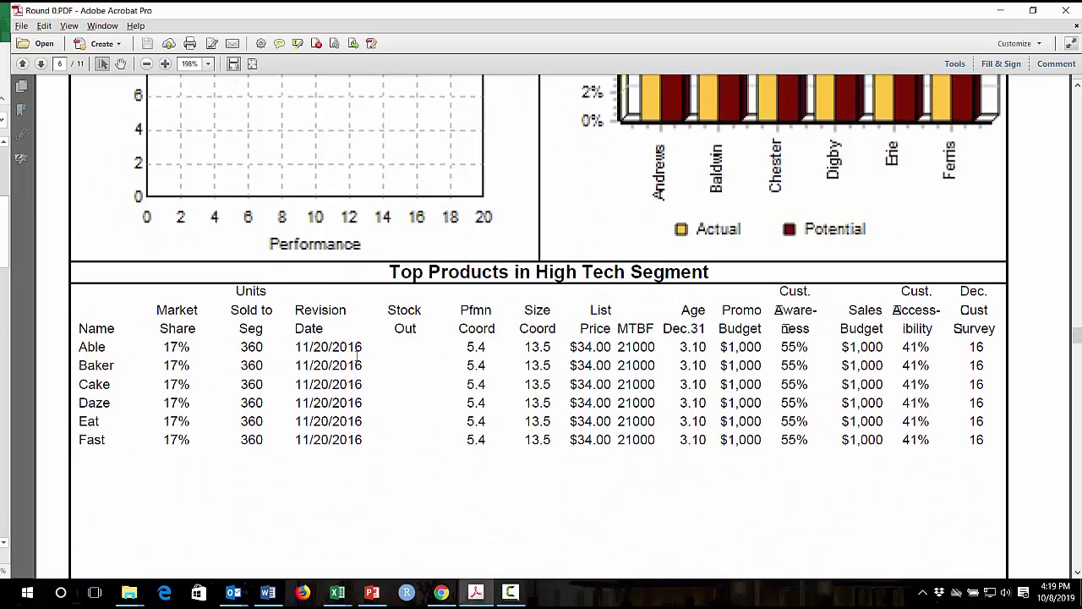
scroll(406, 375, up, 6)
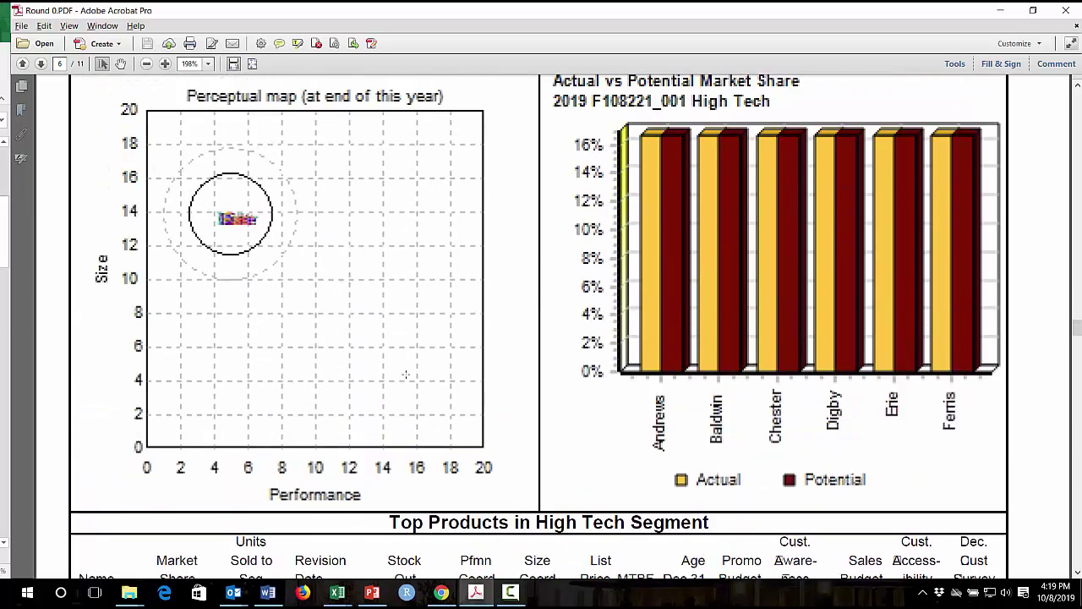
scroll(406, 375, up, 6)
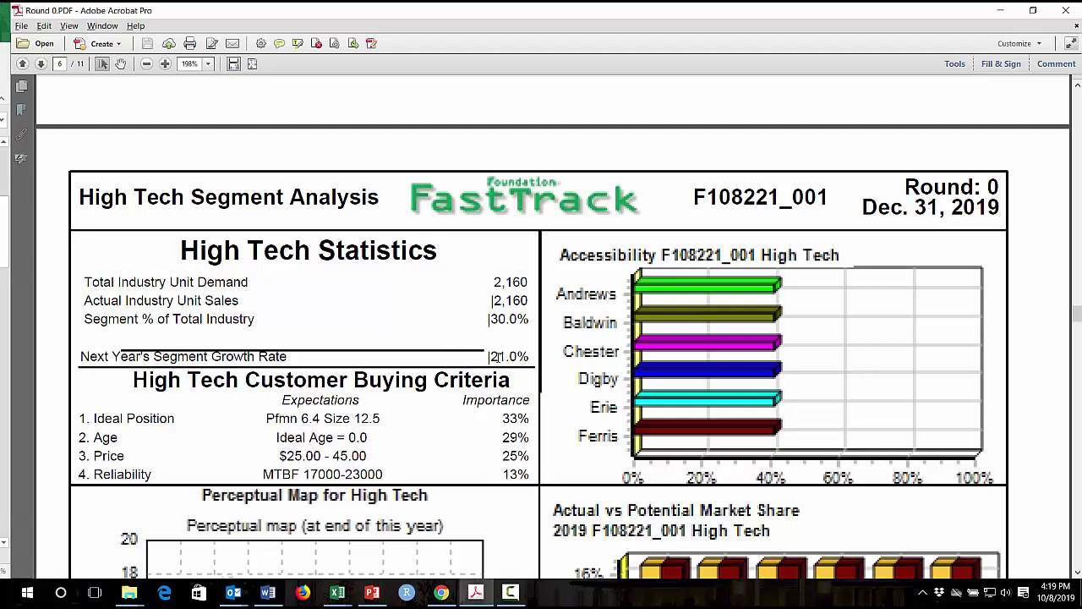
scroll(460, 386, down, 10)
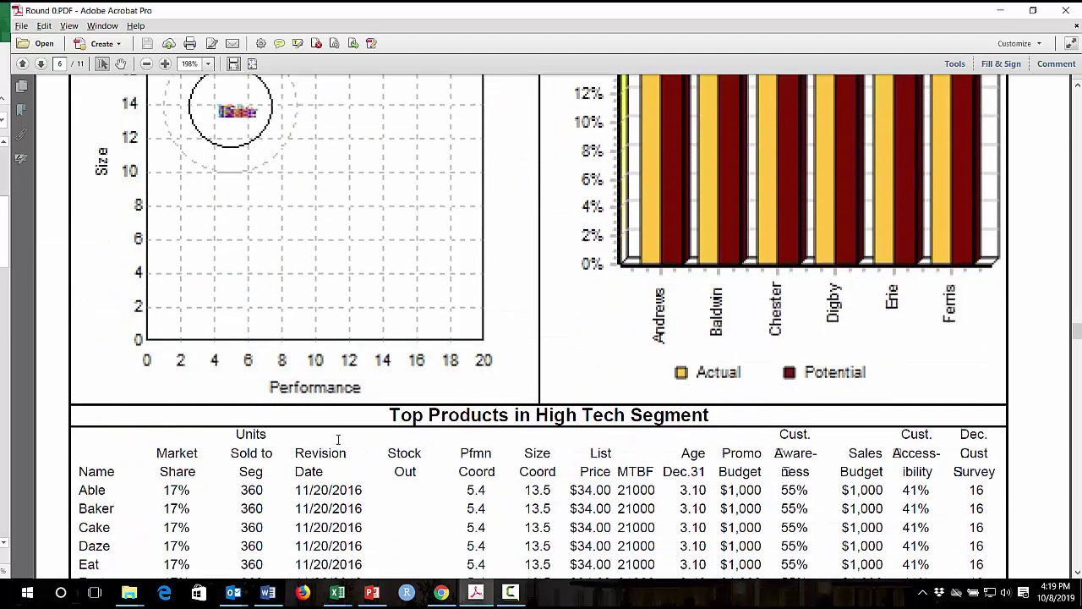
scroll(337, 439, down, 2)
scroll(211, 431, down, 18)
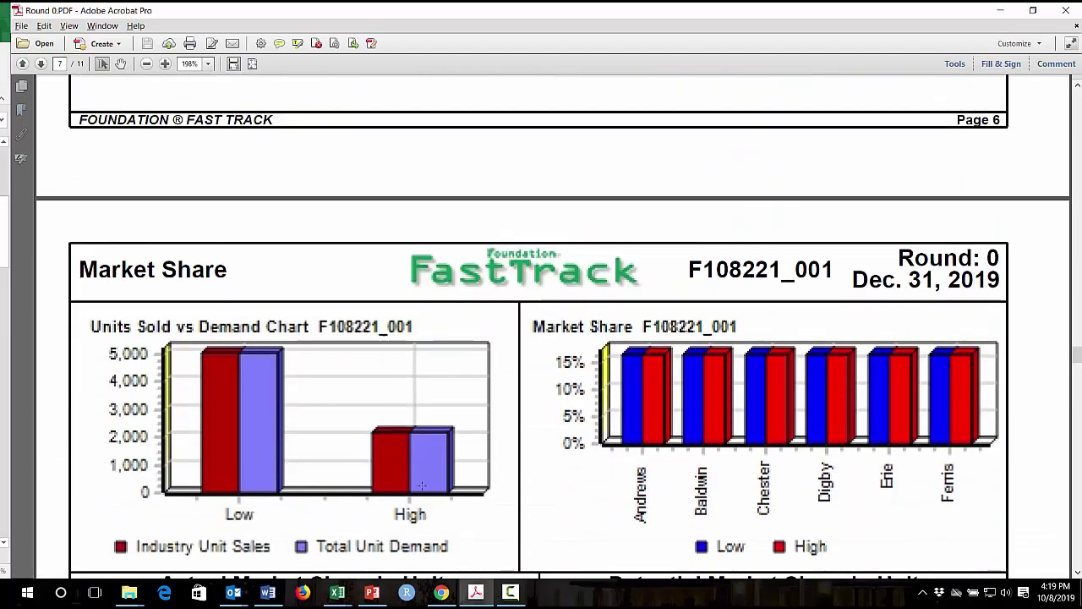
scroll(421, 484, down, 9)
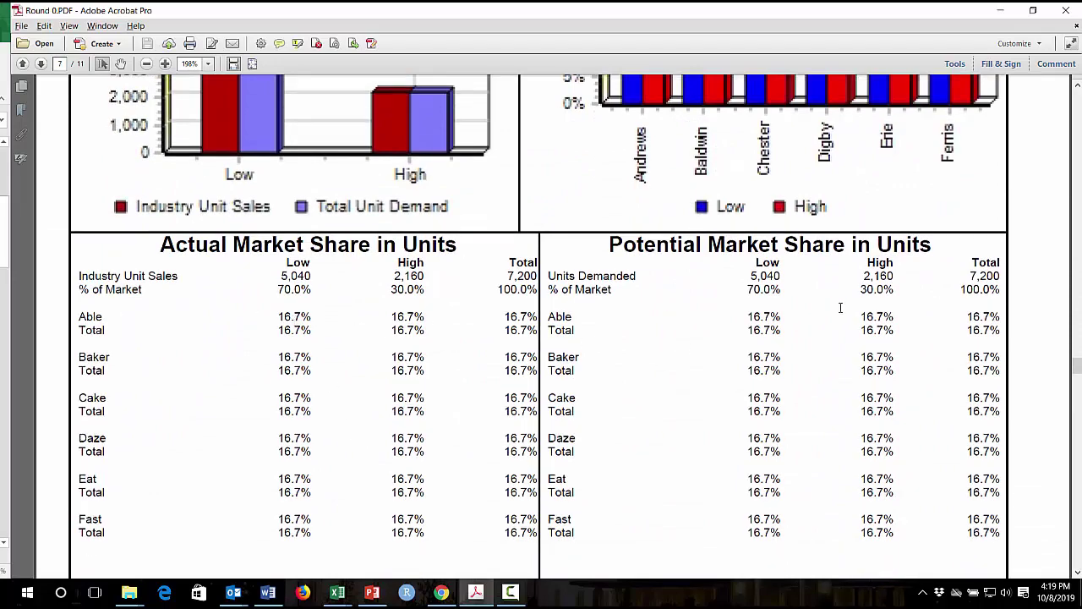
scroll(626, 348, up, 2)
scroll(624, 347, up, 18)
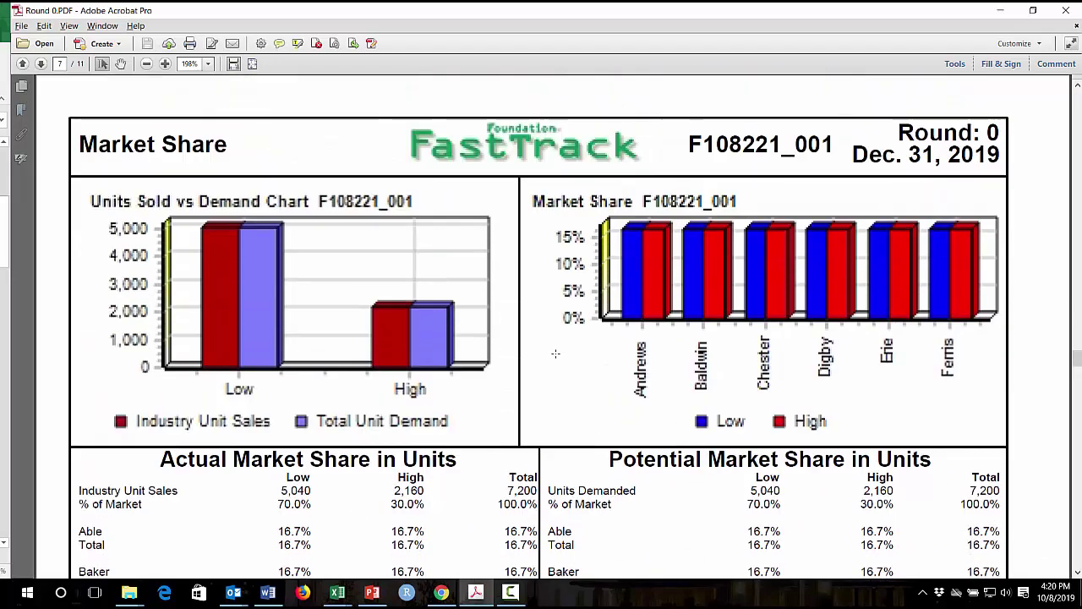
scroll(515, 347, up, 20)
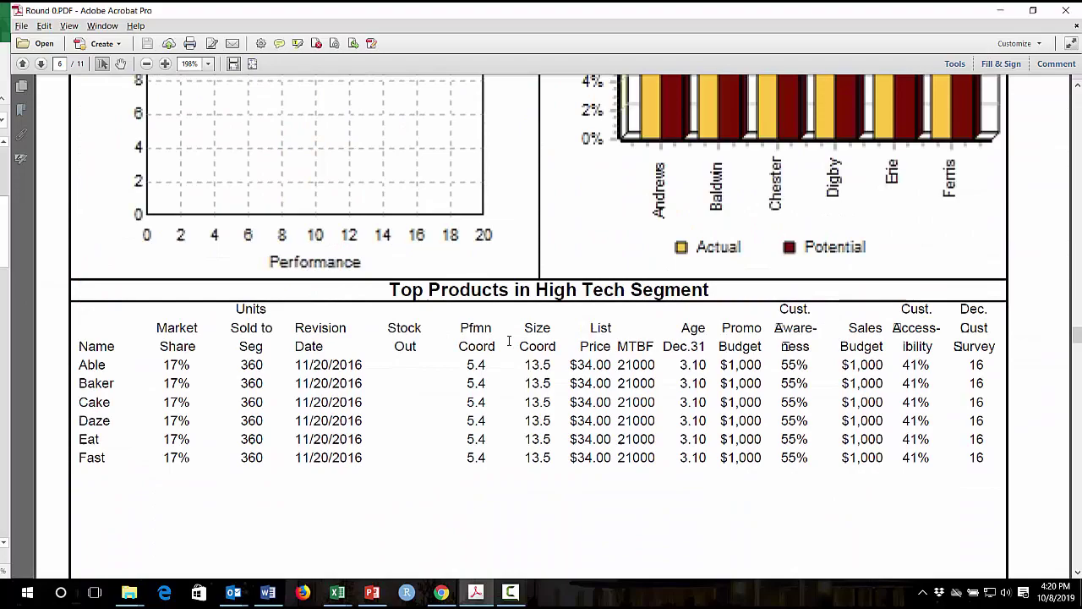
scroll(509, 340, up, 2)
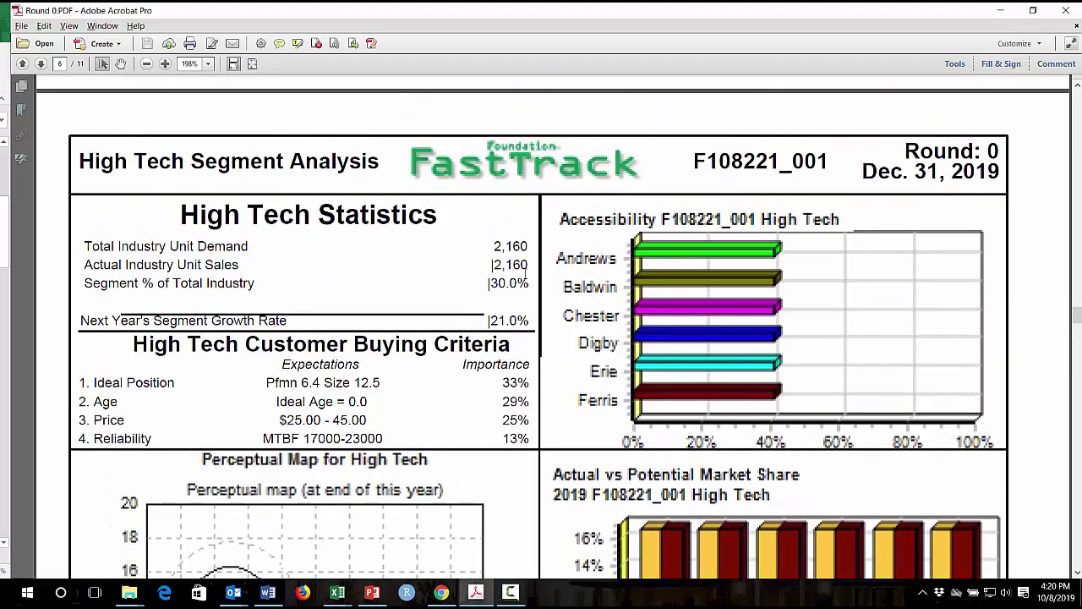
scroll(512, 320, up, 11)
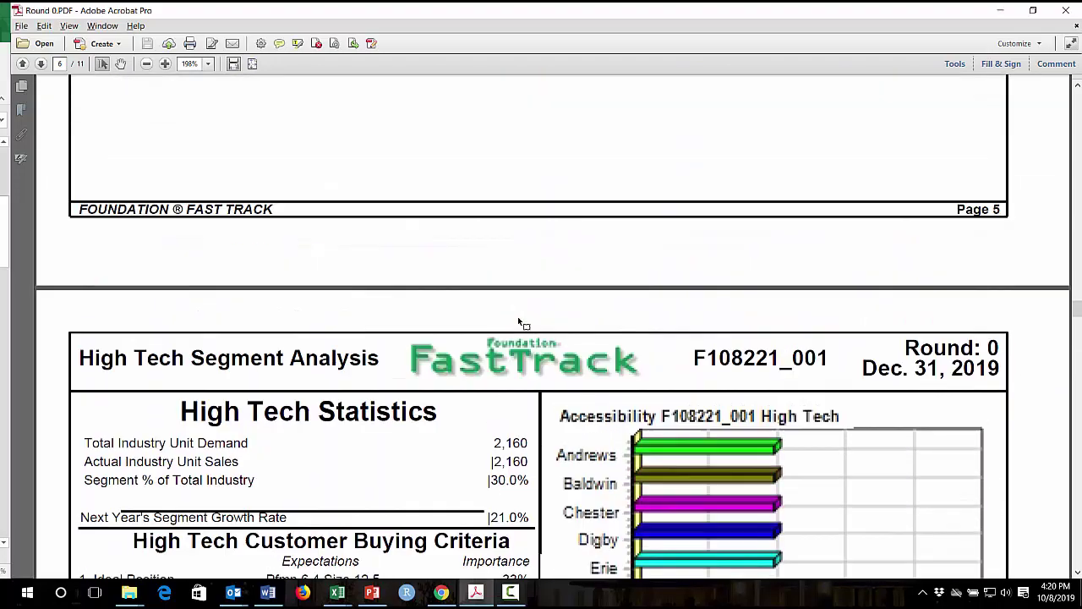
scroll(1078, 173, up, 20)
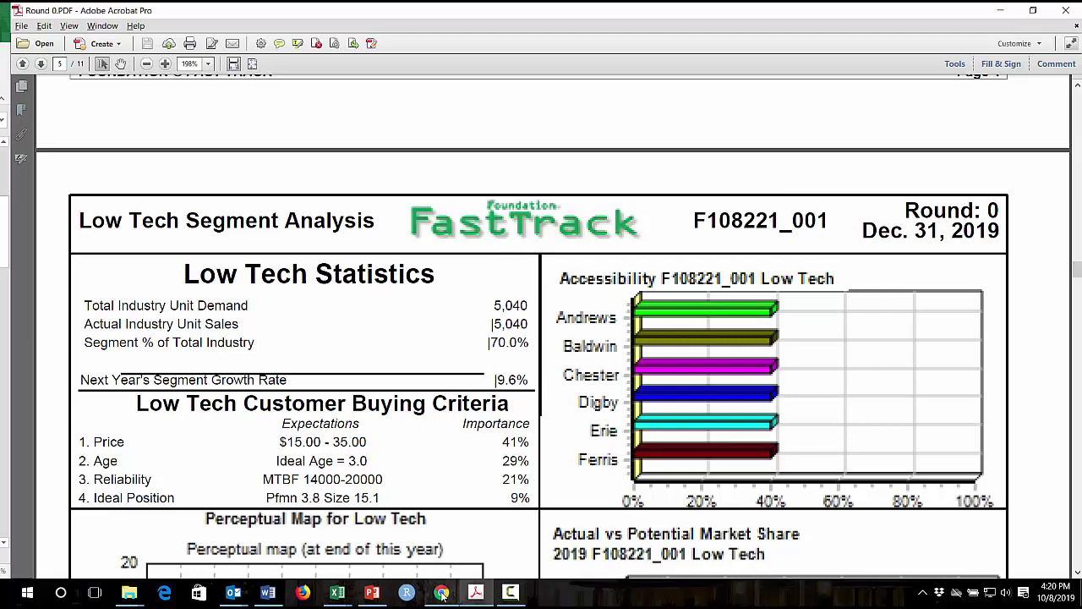
Switch from the report to Chrome's Canvas Excel #2 - Sales Forecast assignment listing Rounds 1–8 growth rates
mouse_move(441, 594)
click(440, 557)
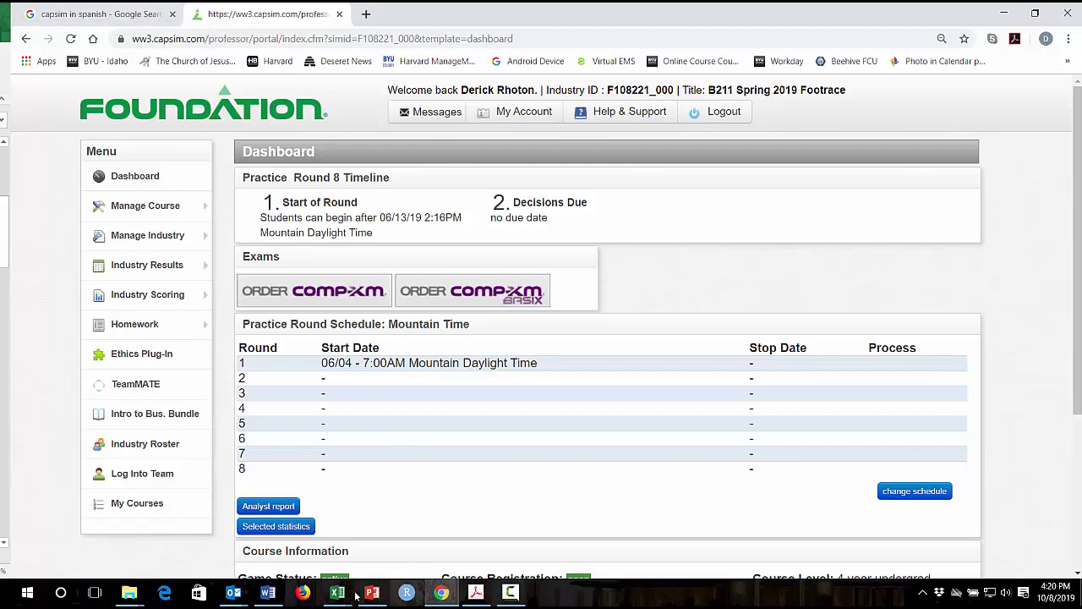
click(478, 596)
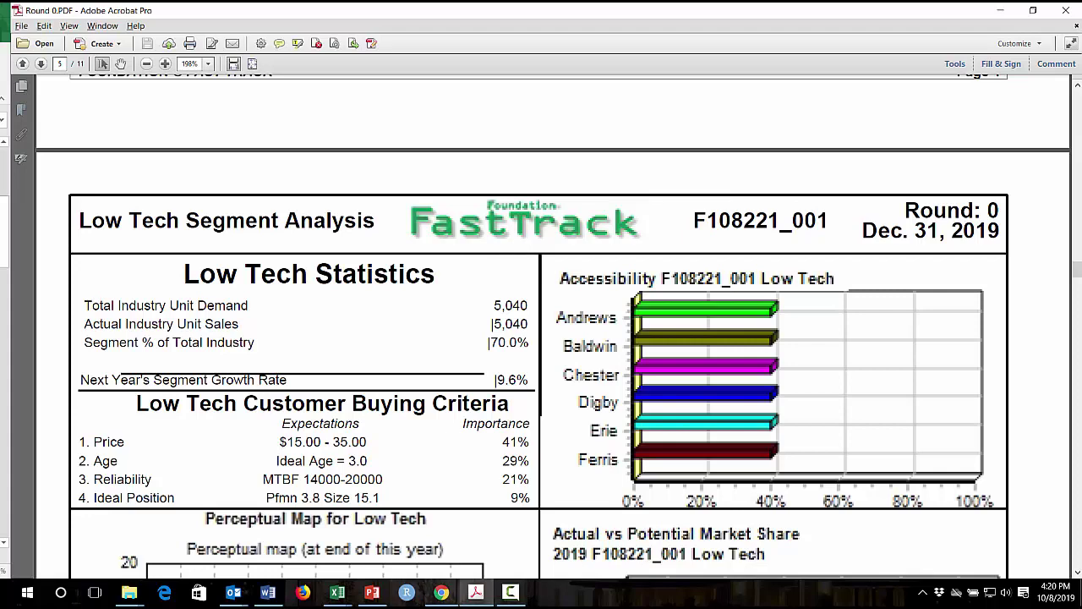
mouse_move(442, 594)
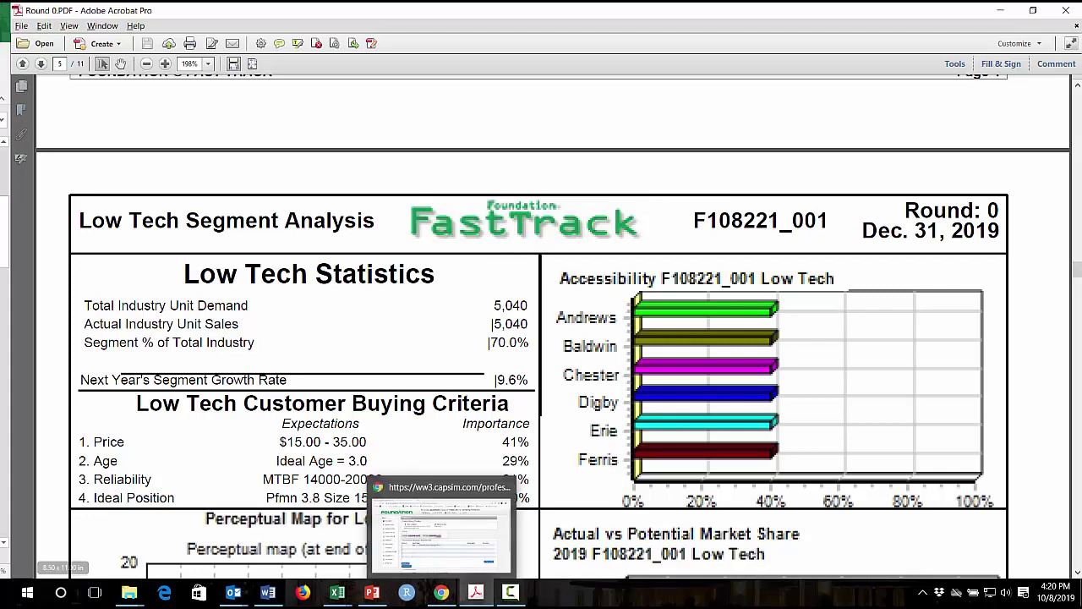
key(alt+Tab)
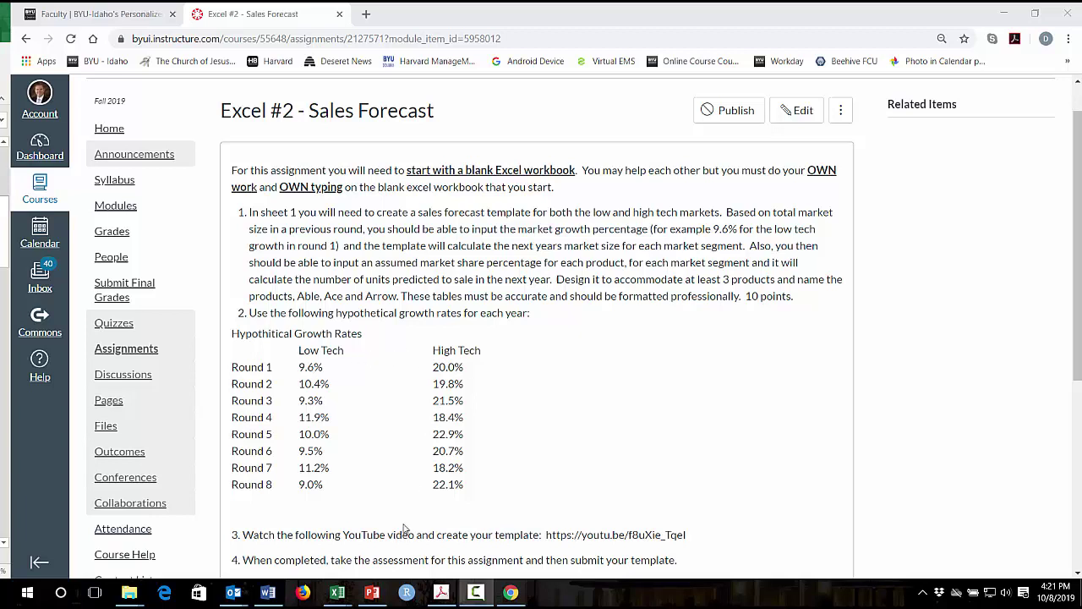
mouse_move(338, 587)
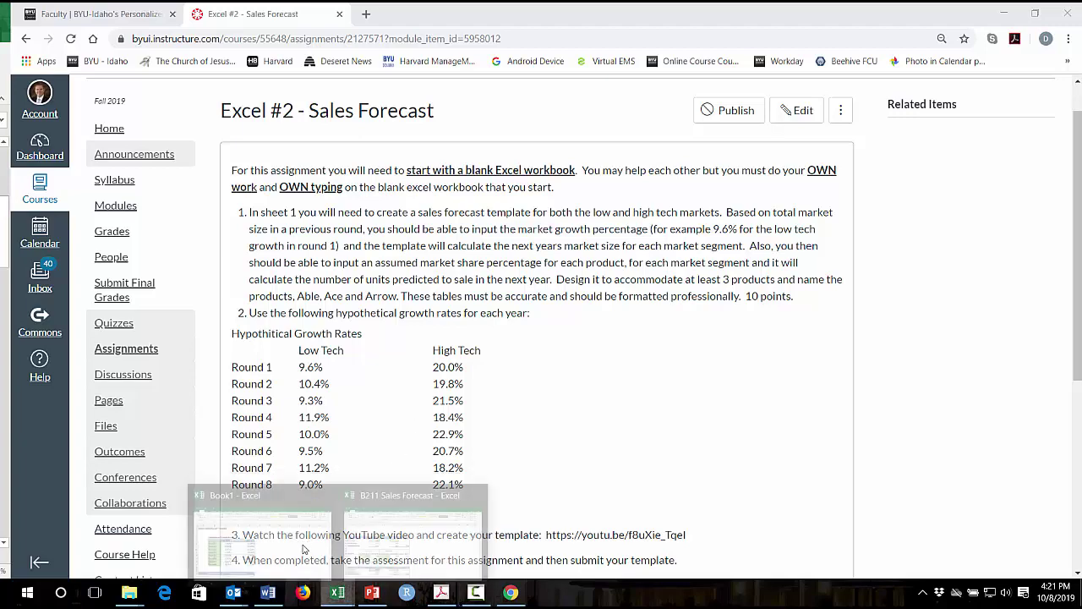
Bring the Book1 workbook forward and inspect the Round 0 New Market Size and Able's Low Tech share formulas
click(315, 534)
scroll(290, 207, down, 1)
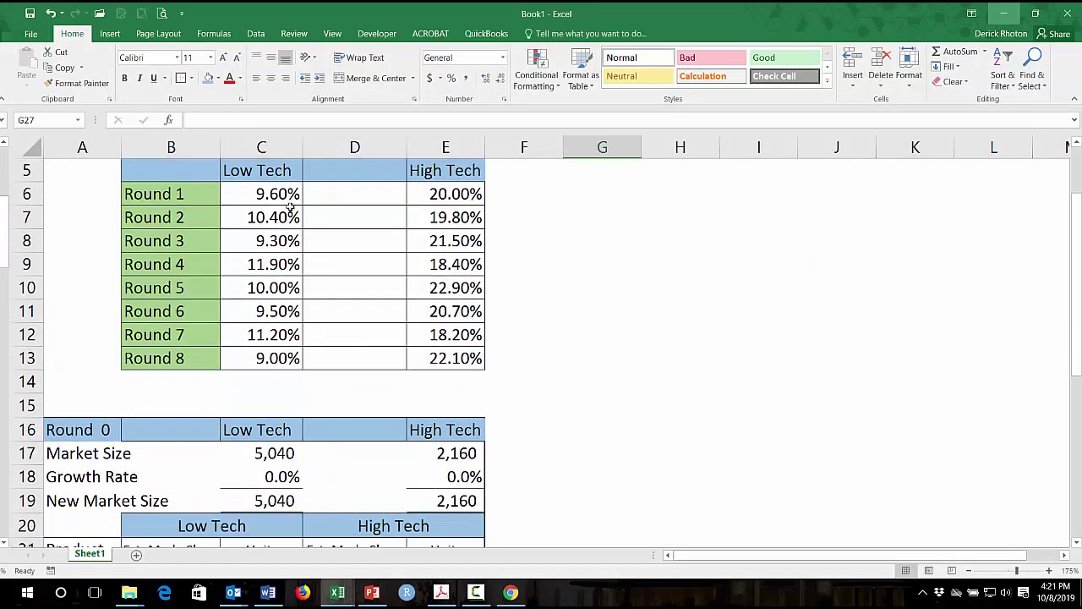
scroll(372, 431, down, 2)
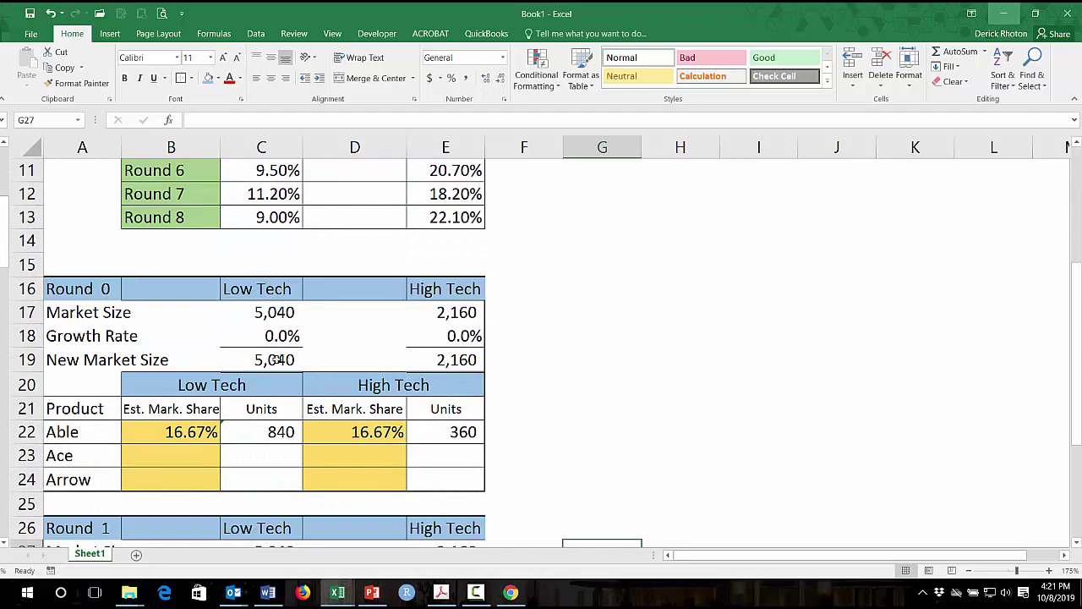
click(277, 359)
click(196, 428)
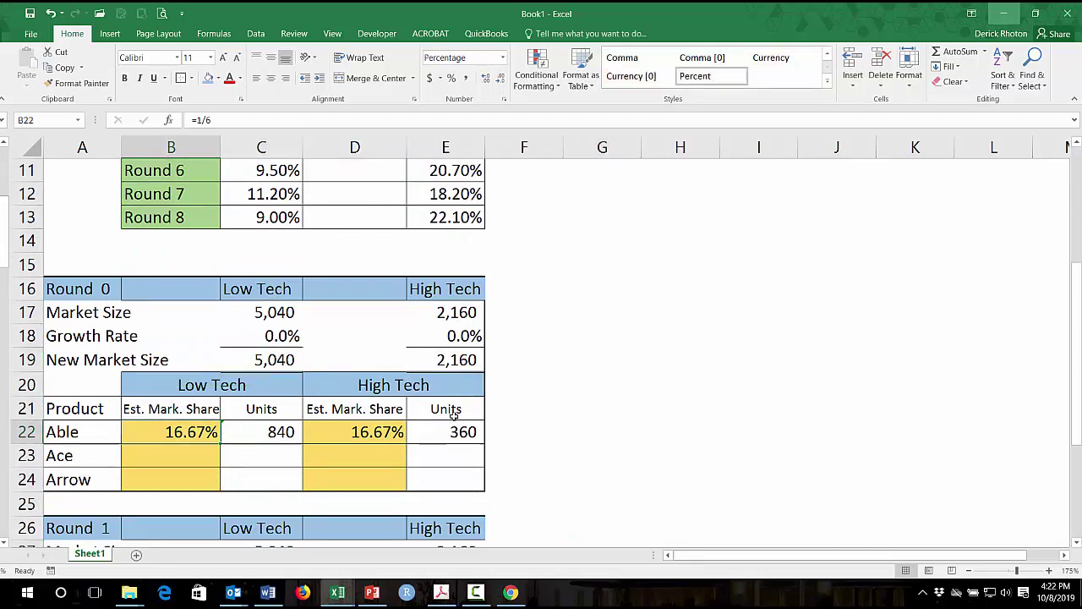
Inspect Able's Round 1 High Tech and Low Tech units formulas in E32 and C32
scroll(454, 414, down, 3)
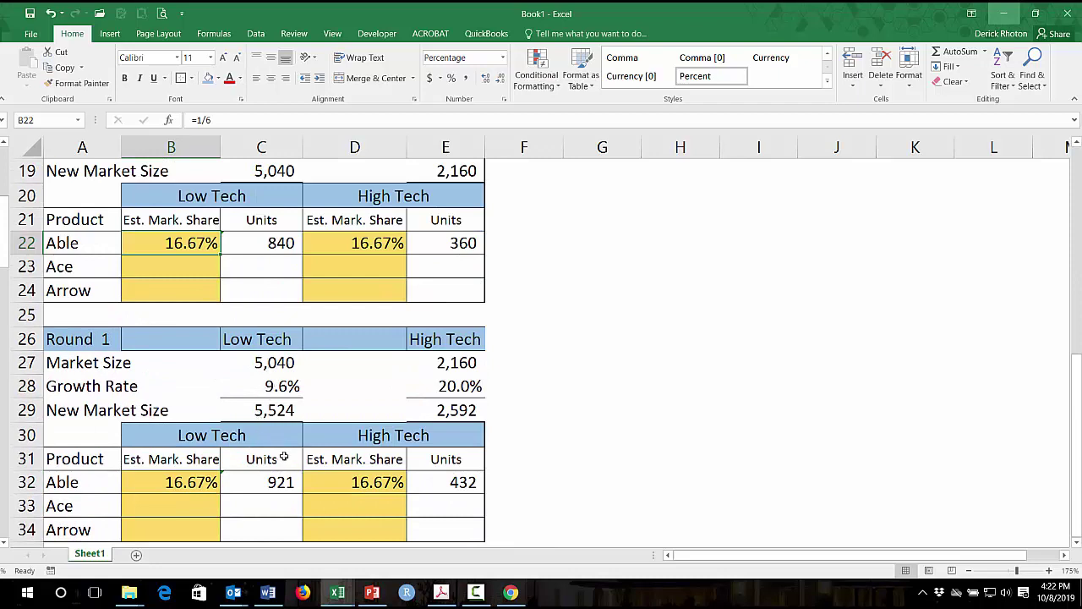
click(461, 478)
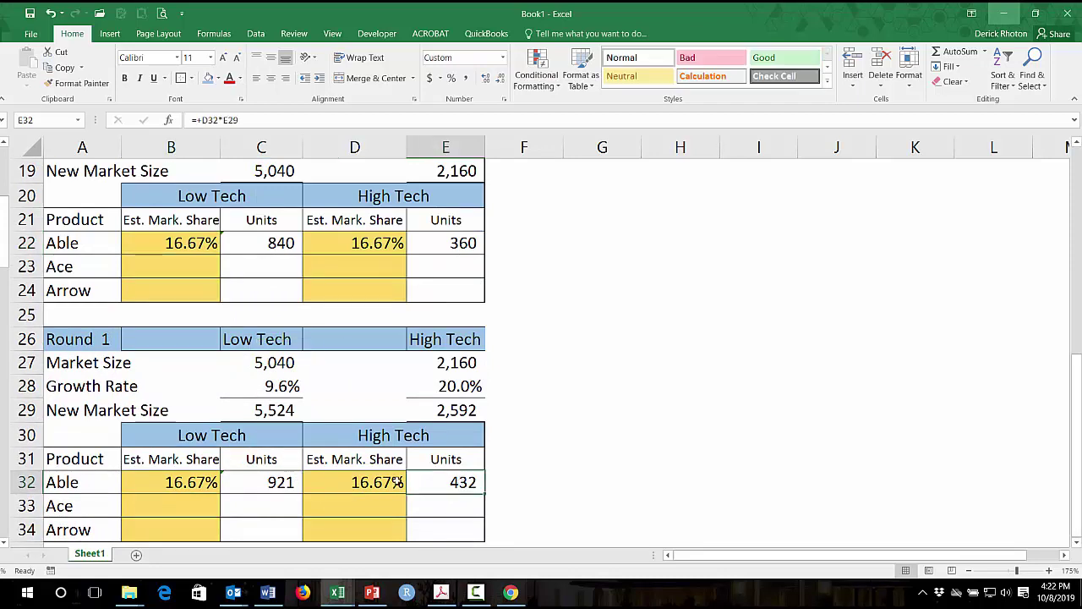
click(281, 482)
click(452, 487)
scroll(503, 473, up, 2)
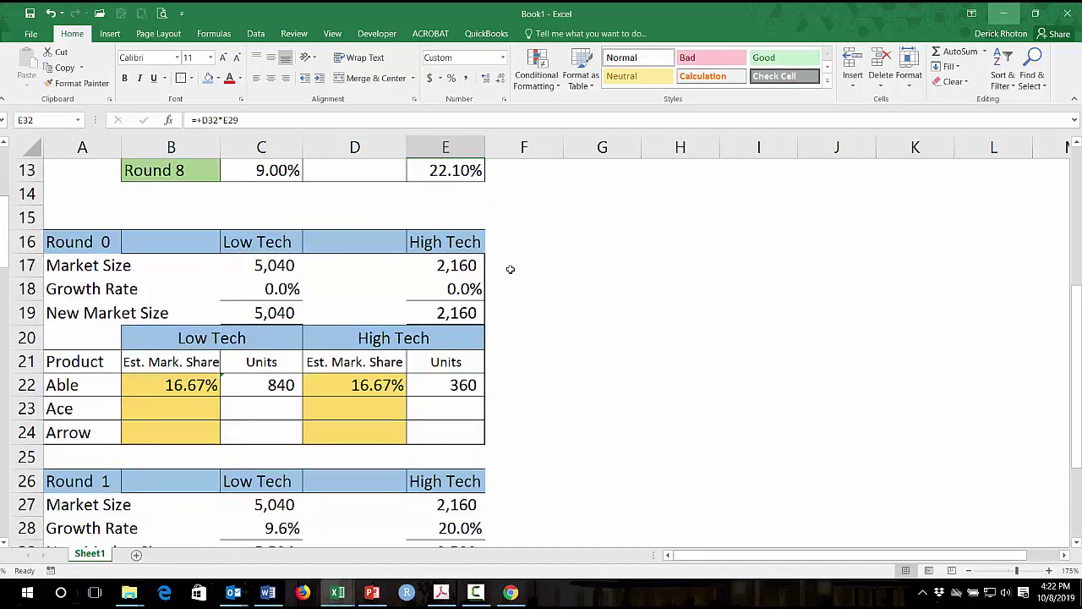
Add a 'Total' header in F16 and the total New Market Size formula =+C19+E19 (7,200)
click(492, 241)
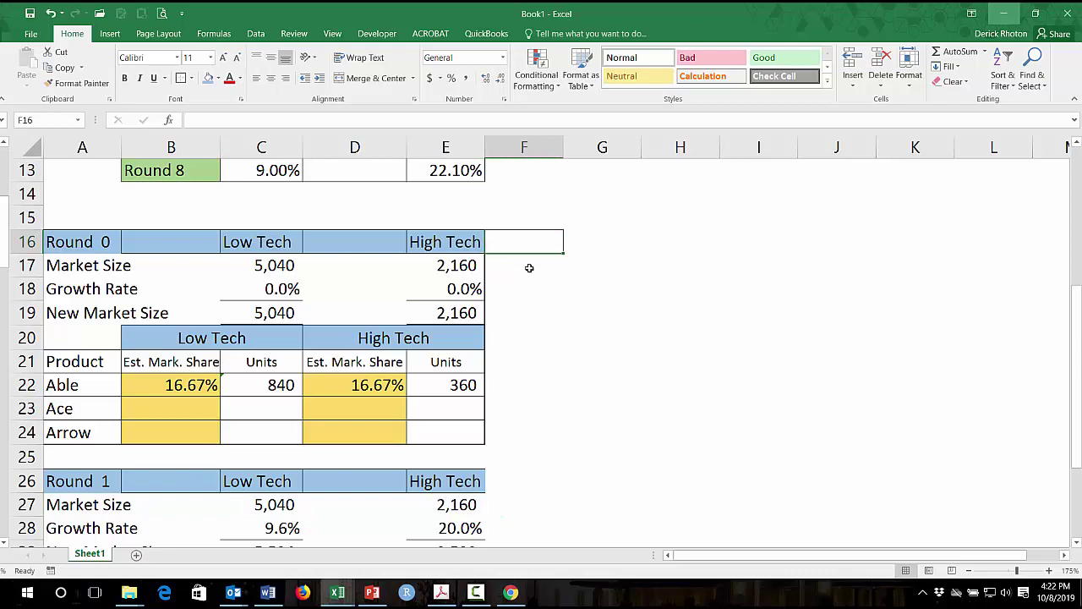
text(Total)
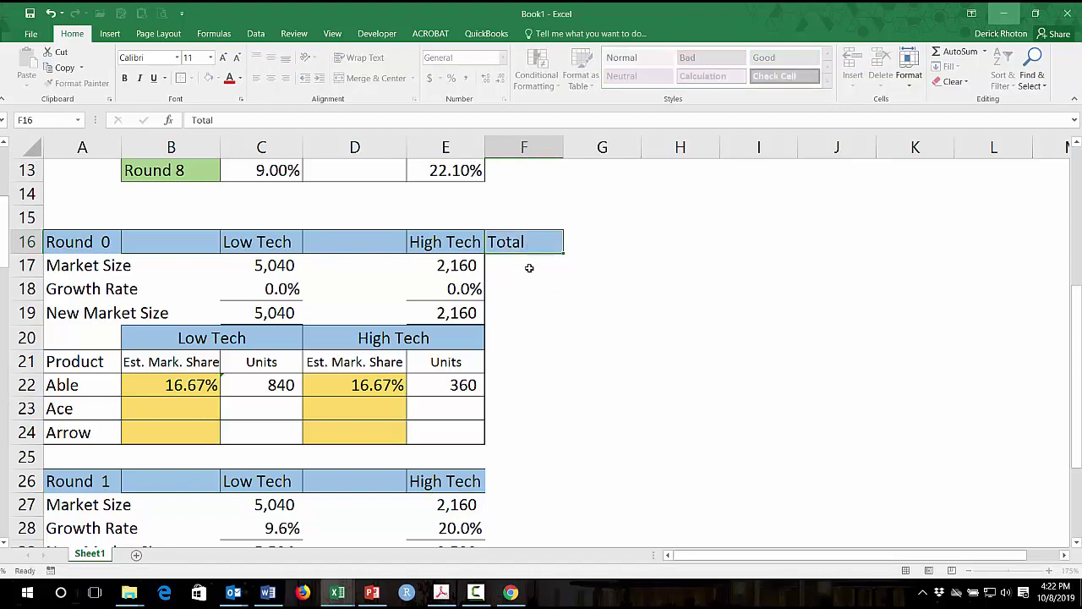
key(Return)
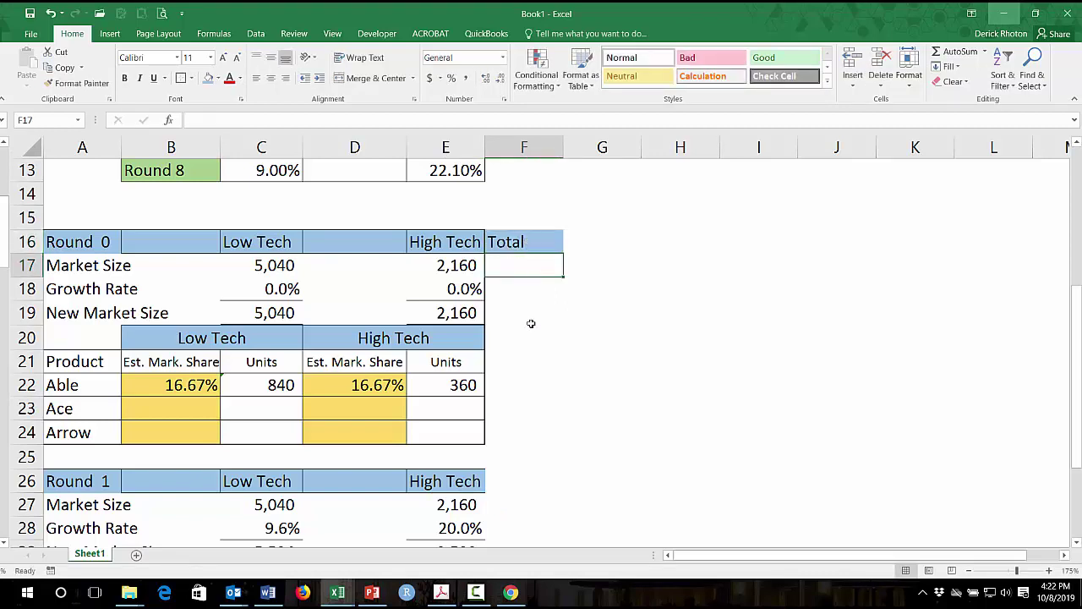
click(524, 380)
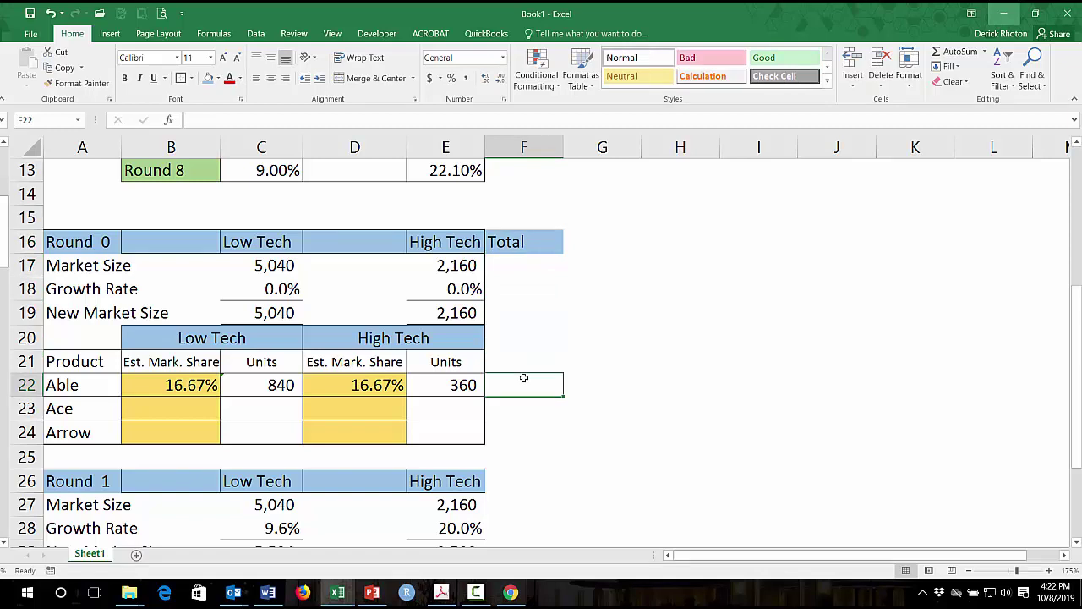
click(511, 313)
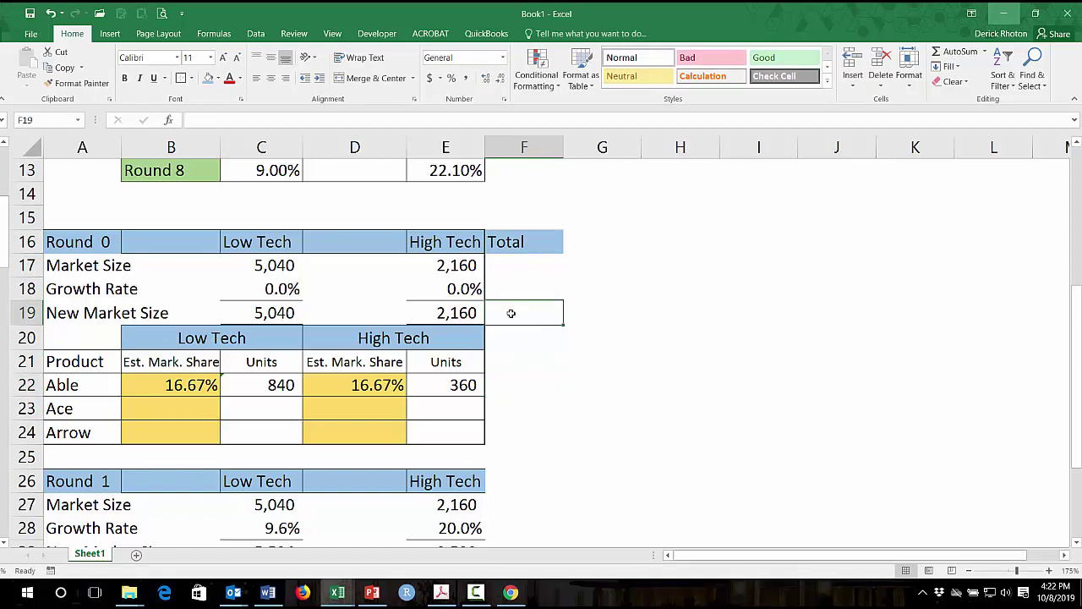
text(+)
key(Left)
key(Left)
key(Left)
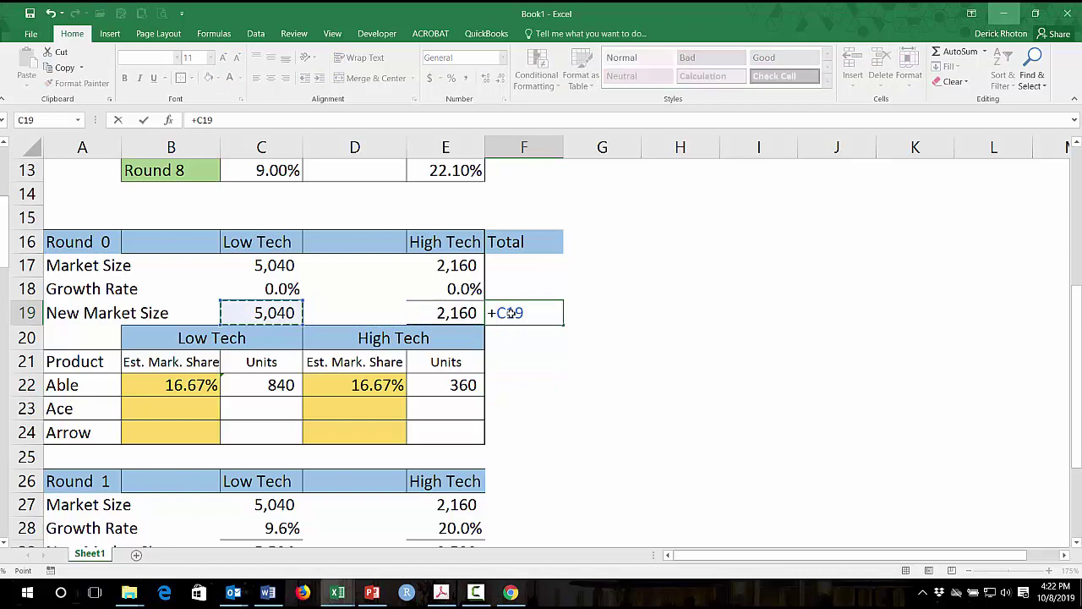
text(+)
Copy the High Tech market size cell's formatting onto the Round 0 total cell
key(Left)
key(Return)
key(Up)
key(Left)
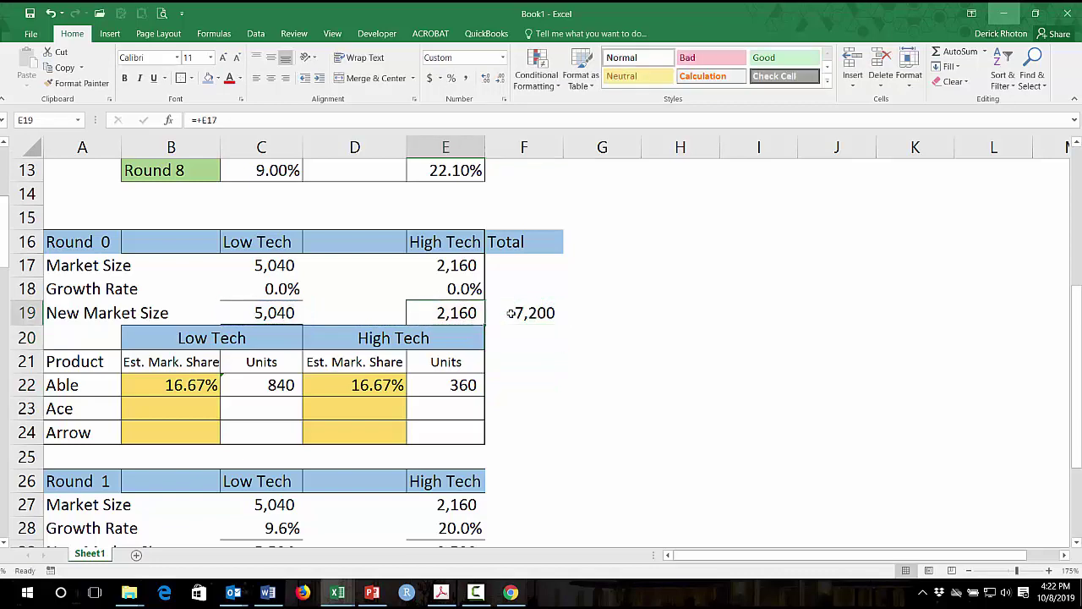
key(ctrl+c)
key(Right)
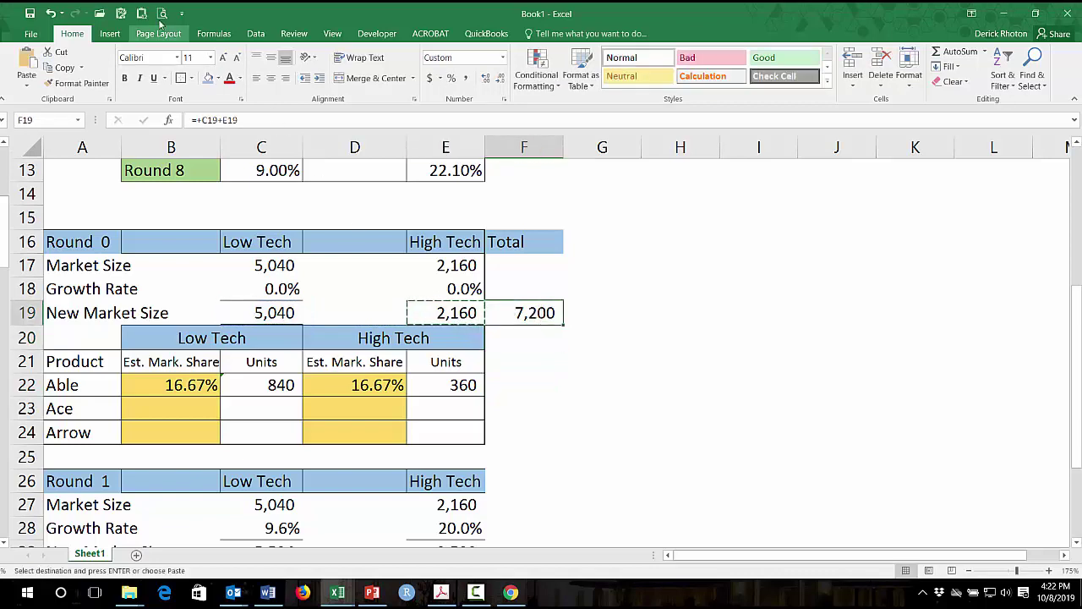
key(ctrl+v)
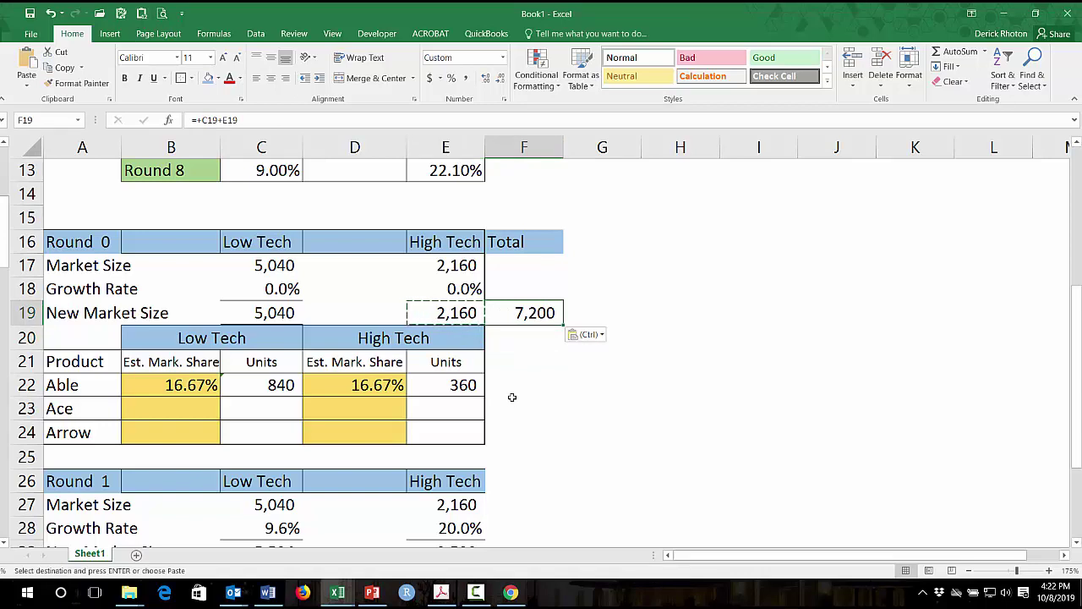
key(Down)
key(Down)
key(Down)
key(Down)
Border the Round 0 market-share table and give the A16:F24 block a thick outside border
click(465, 381)
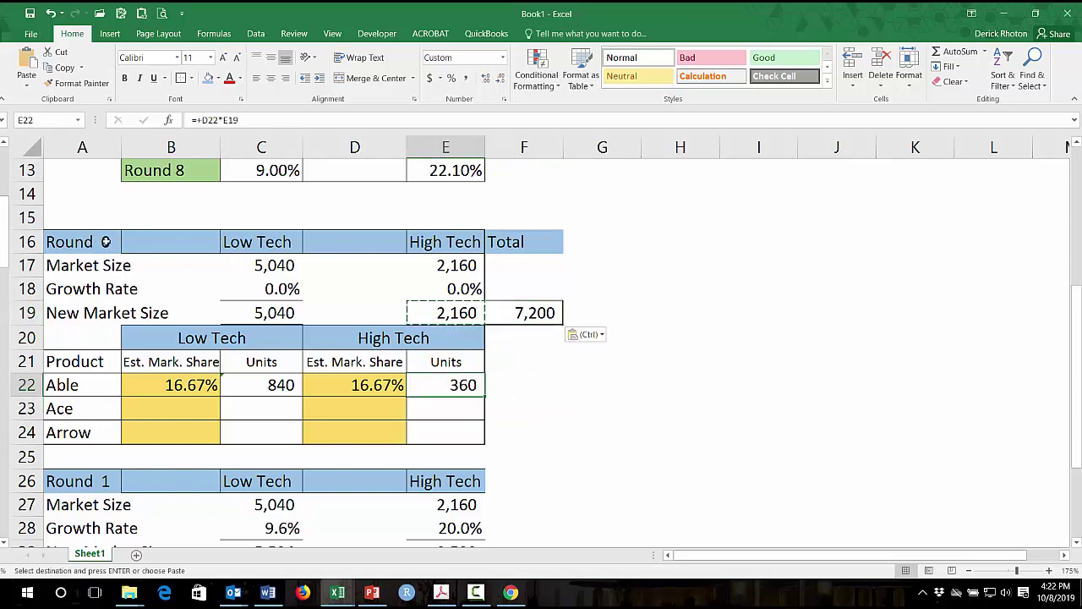
drag(92, 242, 508, 433)
key(Escape)
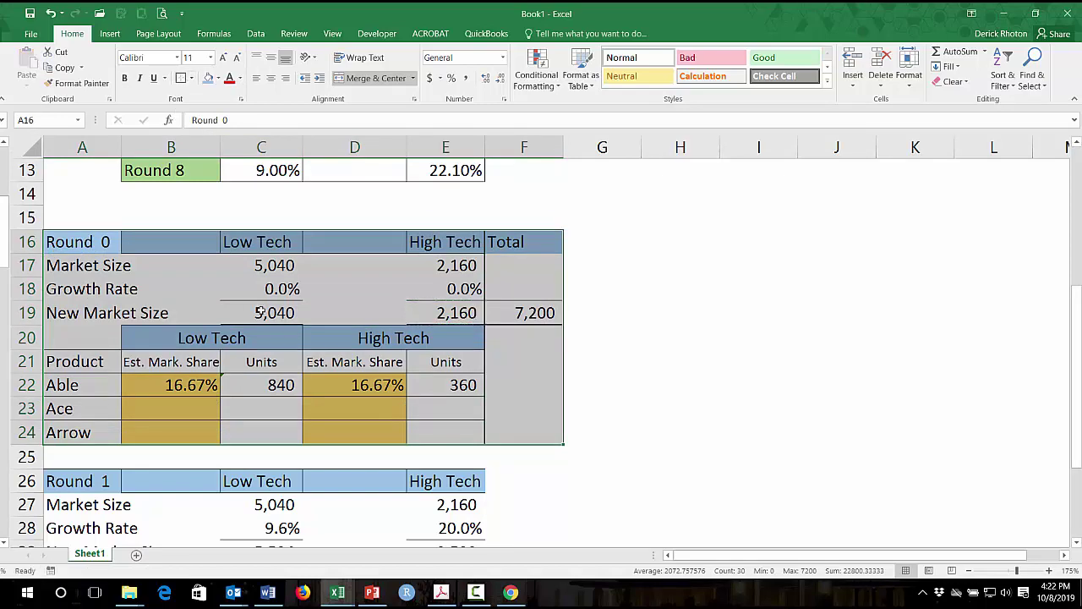
drag(203, 347, 499, 433)
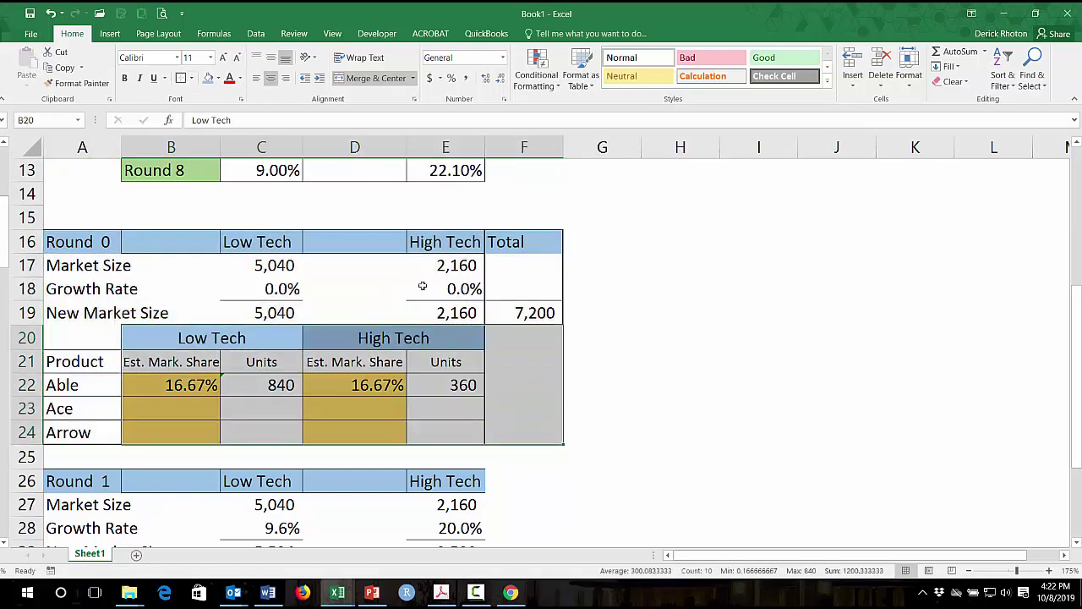
click(193, 79)
click(183, 205)
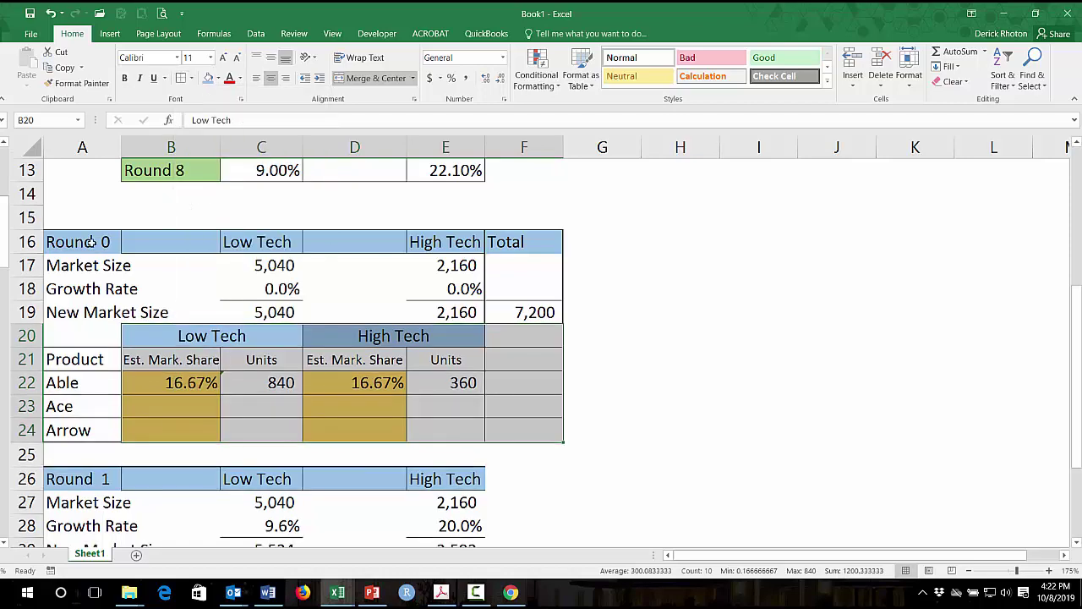
drag(93, 242, 489, 420)
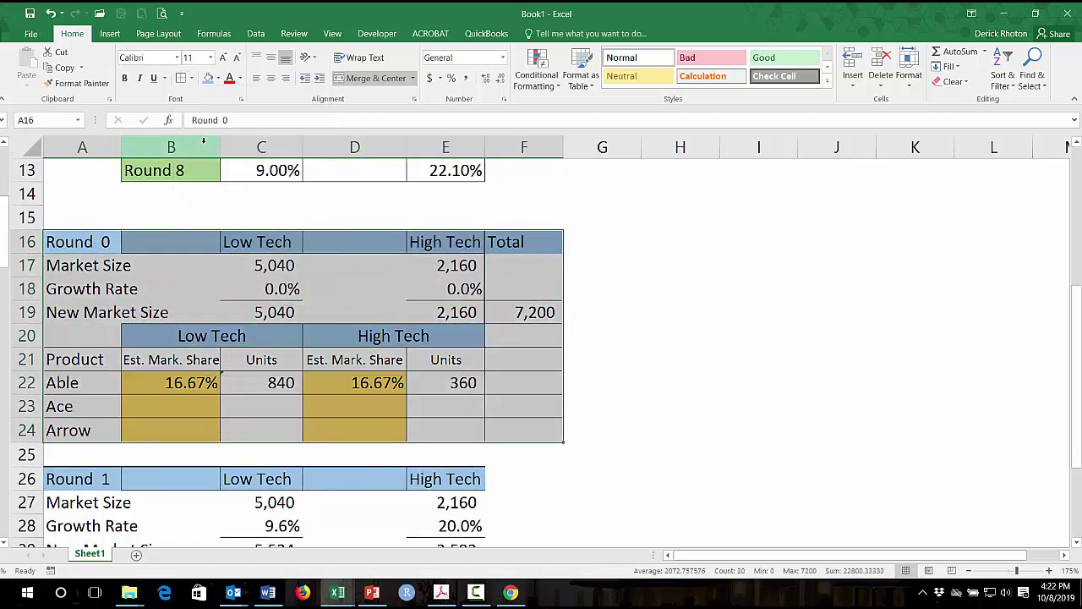
click(192, 78)
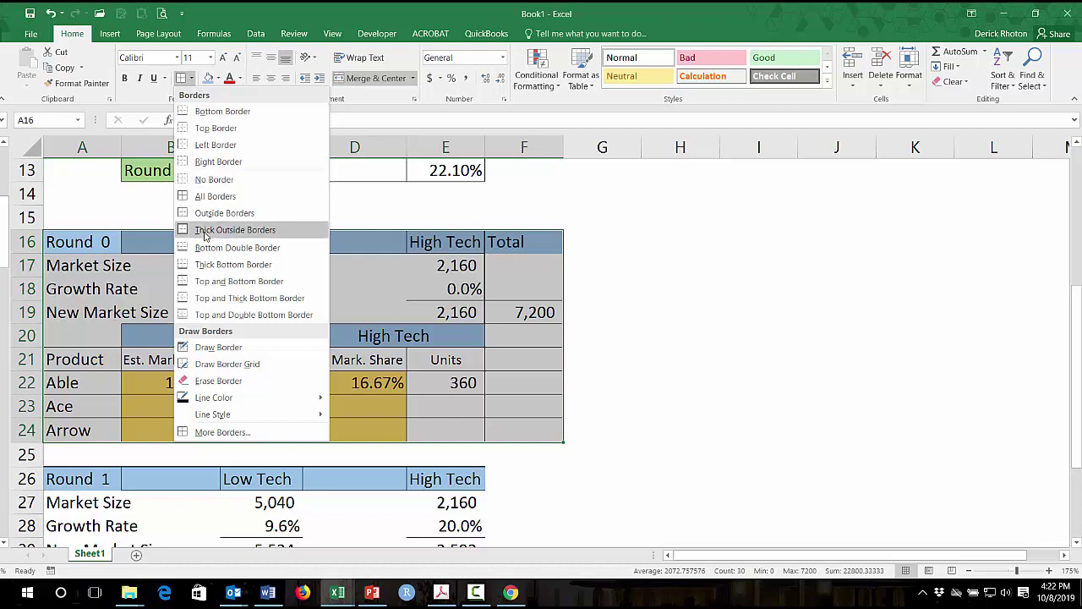
click(235, 229)
click(476, 288)
Remove the stray borders on High Tech cells E17:E18 through Format Cells
click(456, 266)
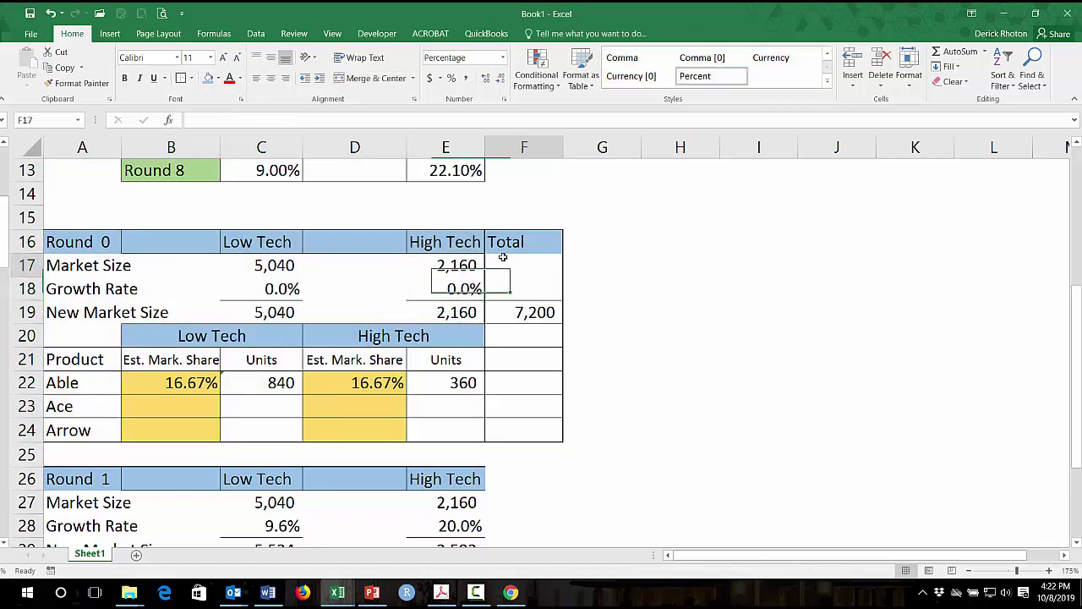
drag(457, 266, 456, 290)
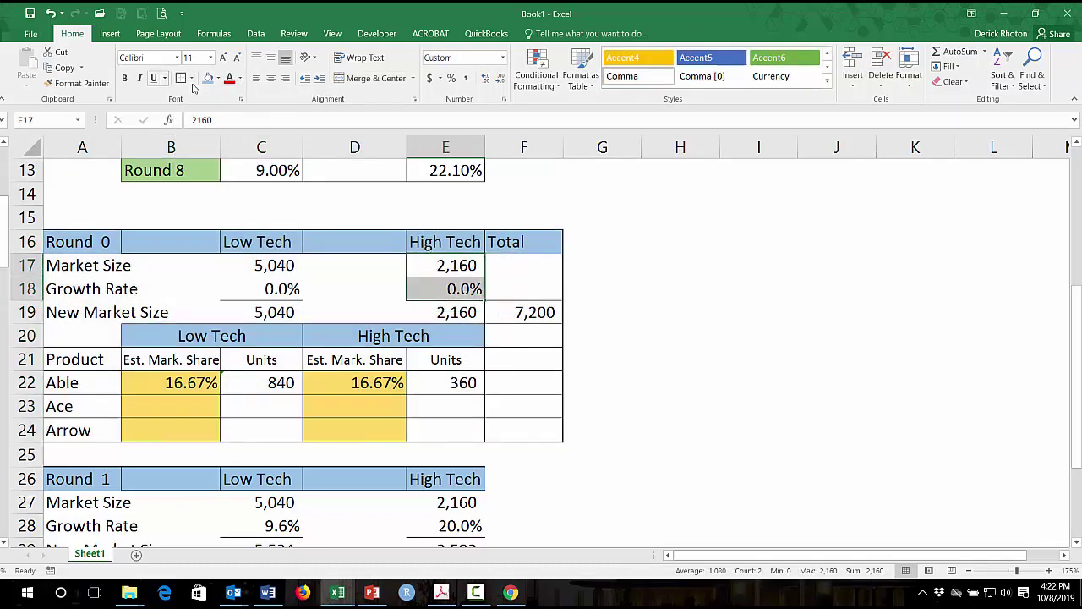
right_click(422, 267)
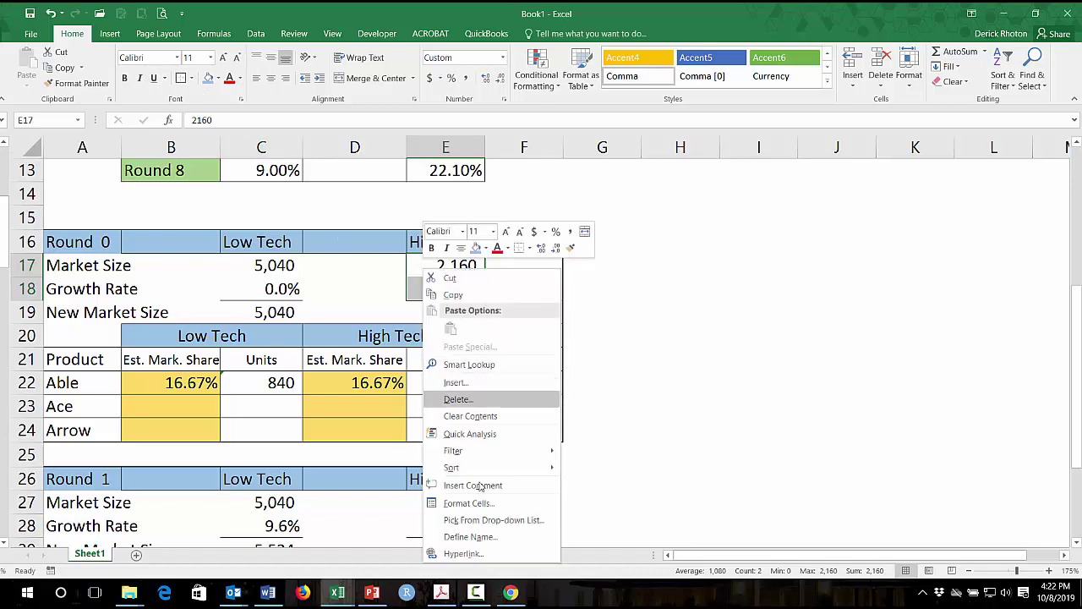
key(Escape)
key(ctrl+1)
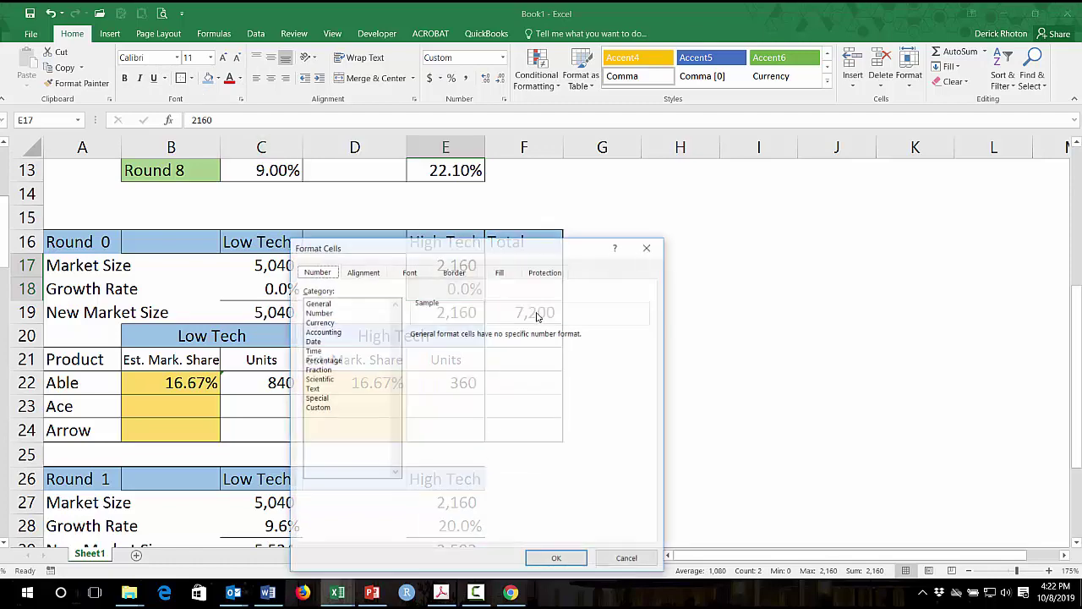
click(454, 271)
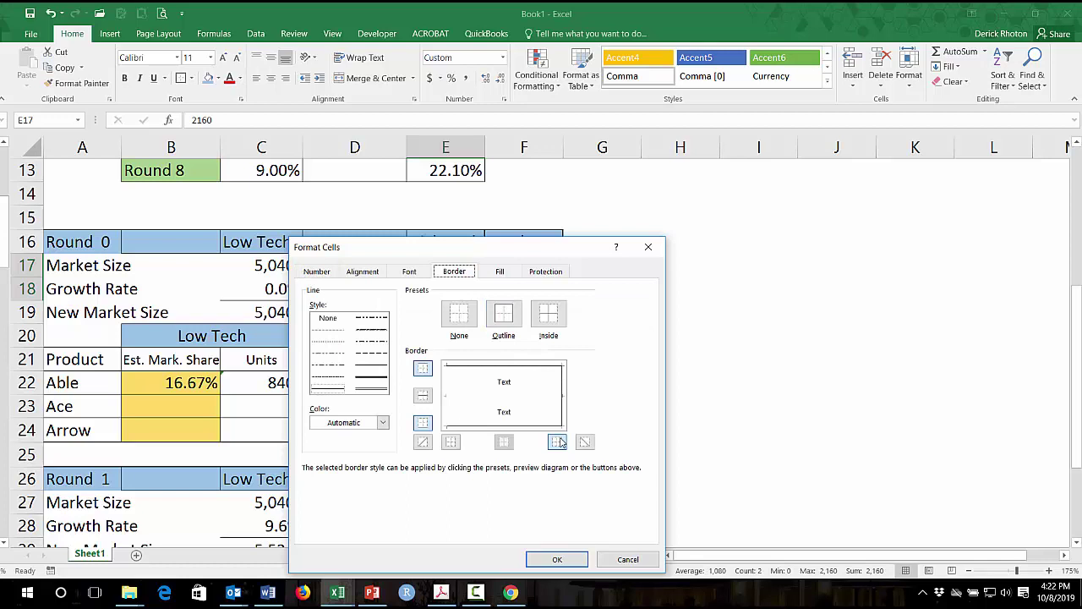
click(557, 559)
click(648, 464)
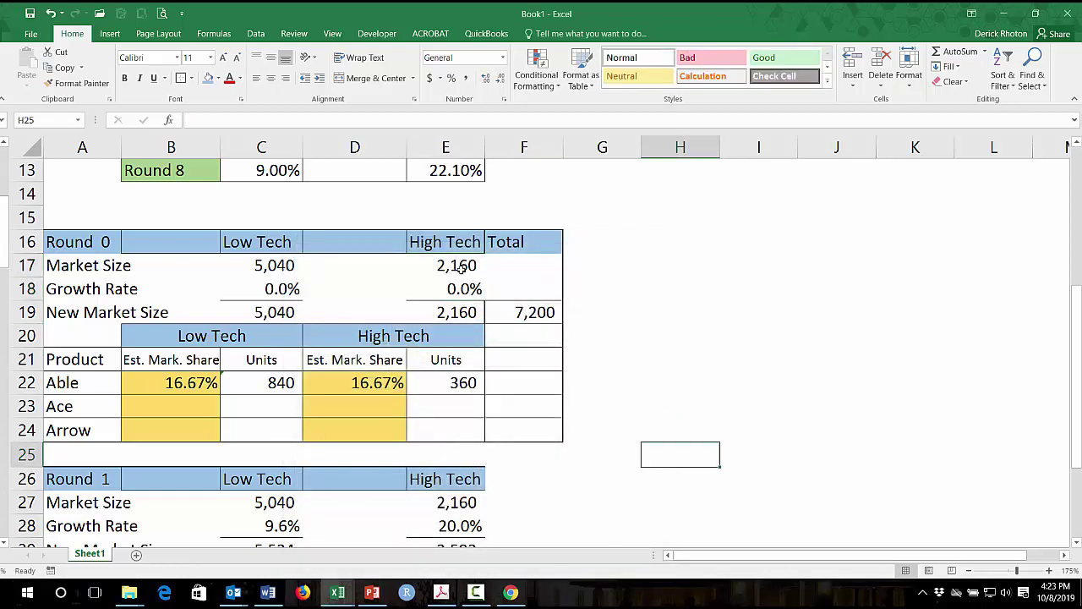
Copy the Round 0 Total column F16:F24 to F26, giving Round 1 a market size total of 8,116
click(513, 307)
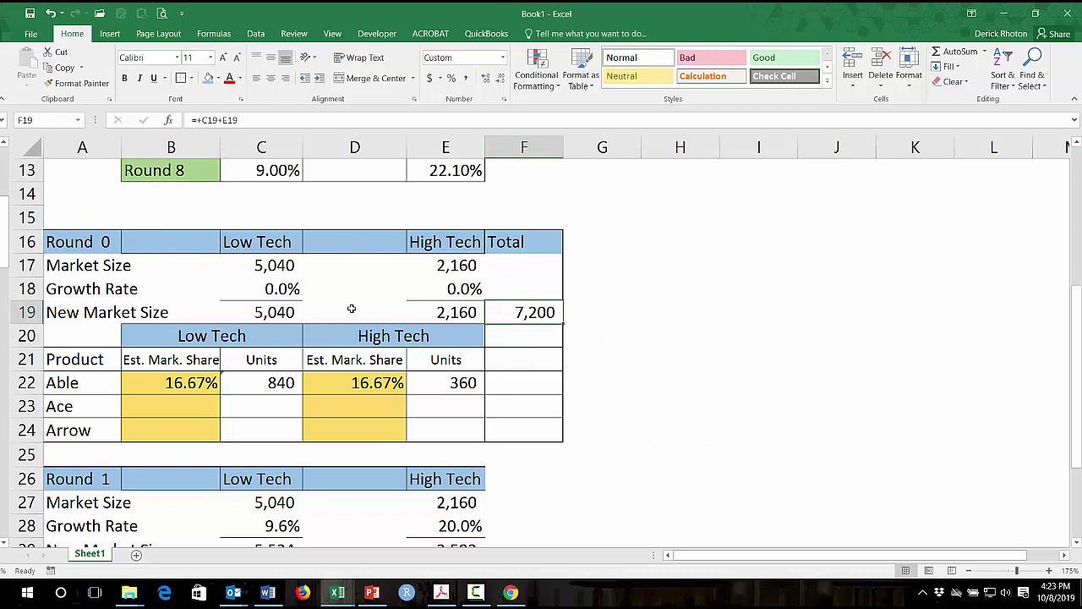
scroll(531, 312, down, 2)
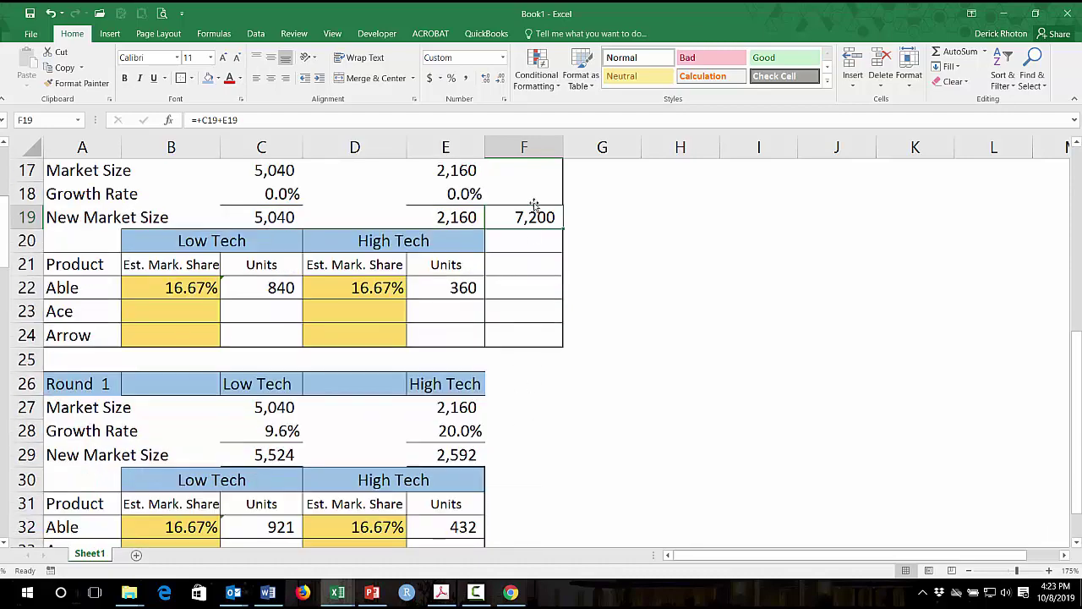
scroll(527, 206, up, 2)
click(531, 253)
drag(531, 253, 521, 425)
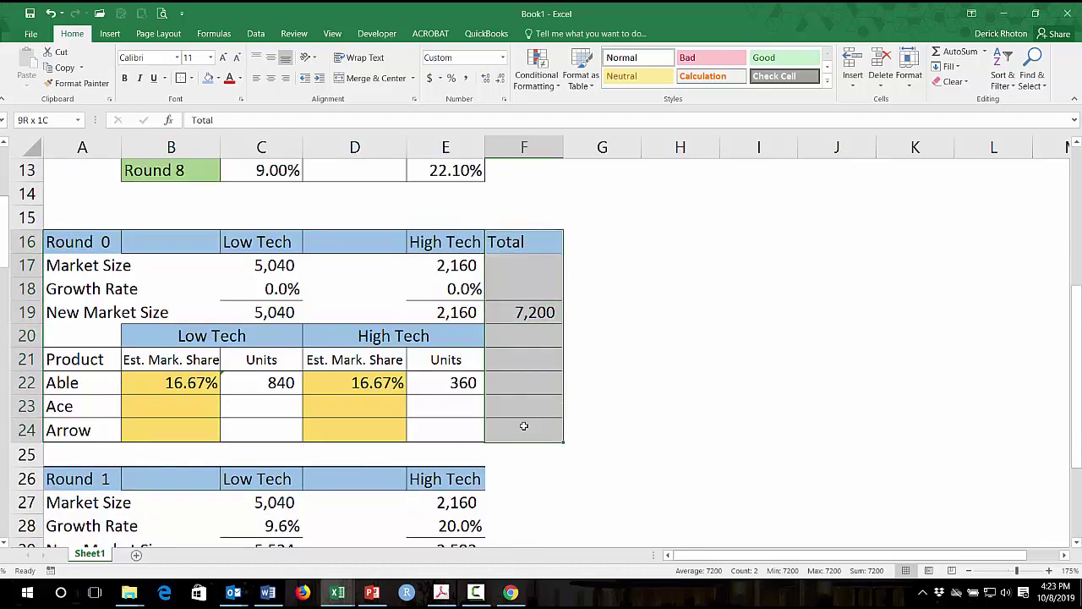
key(ctrl+c)
scroll(524, 391, down, 2)
click(516, 333)
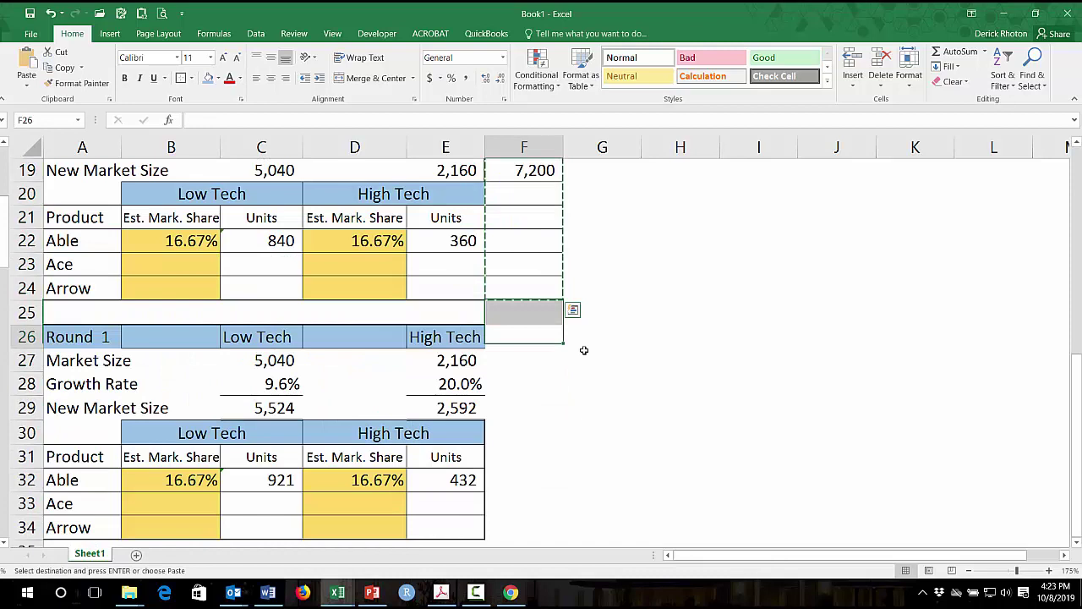
key(ctrl+v)
key(Escape)
click(526, 399)
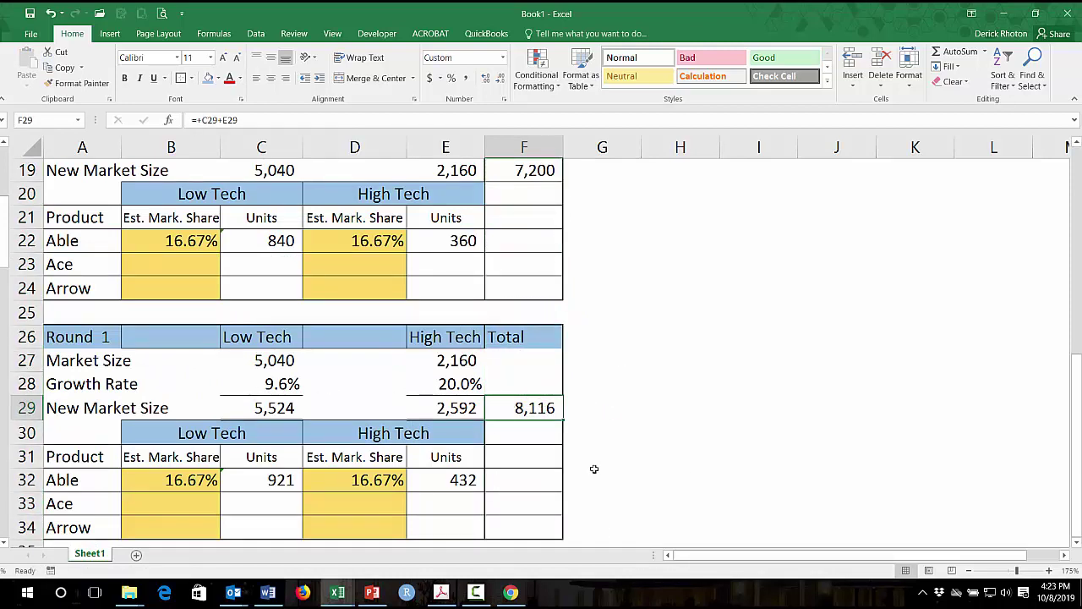
Enter Able's total units =+E32+C32 in F32 (1,353) and copy it to F22 (1,200)
click(512, 479)
text(+)
key(Left)
text(+)
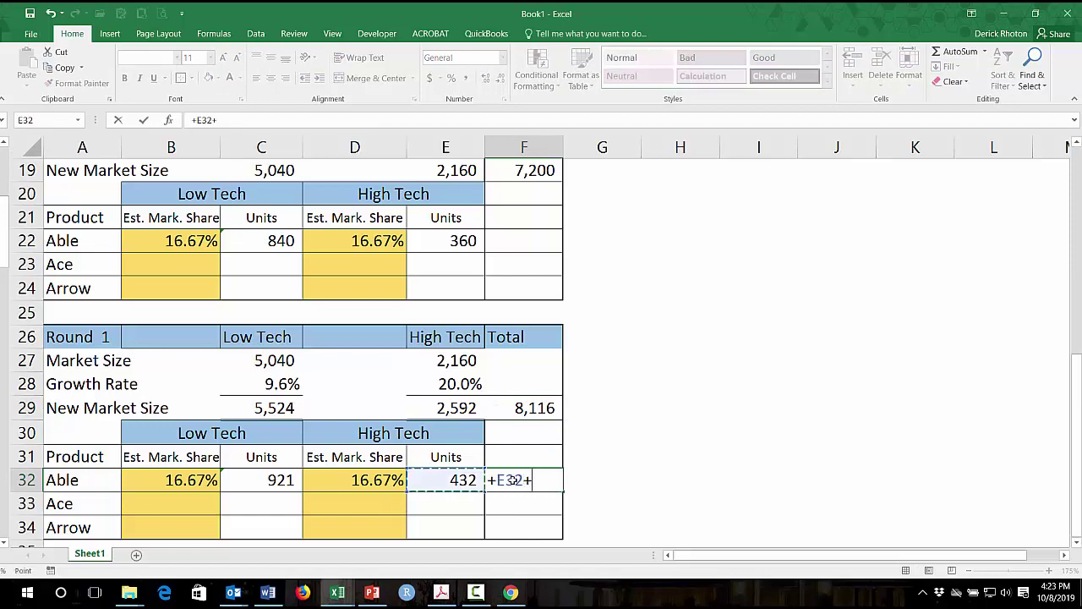
key(Left)
key(Left)
key(Left)
key(Return)
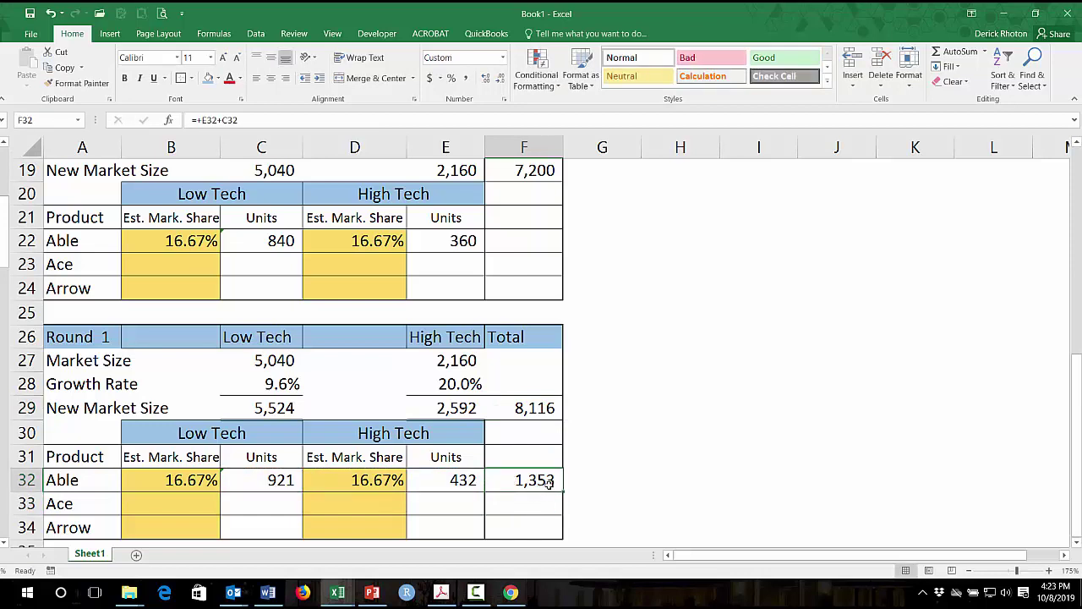
key(ctrl+c)
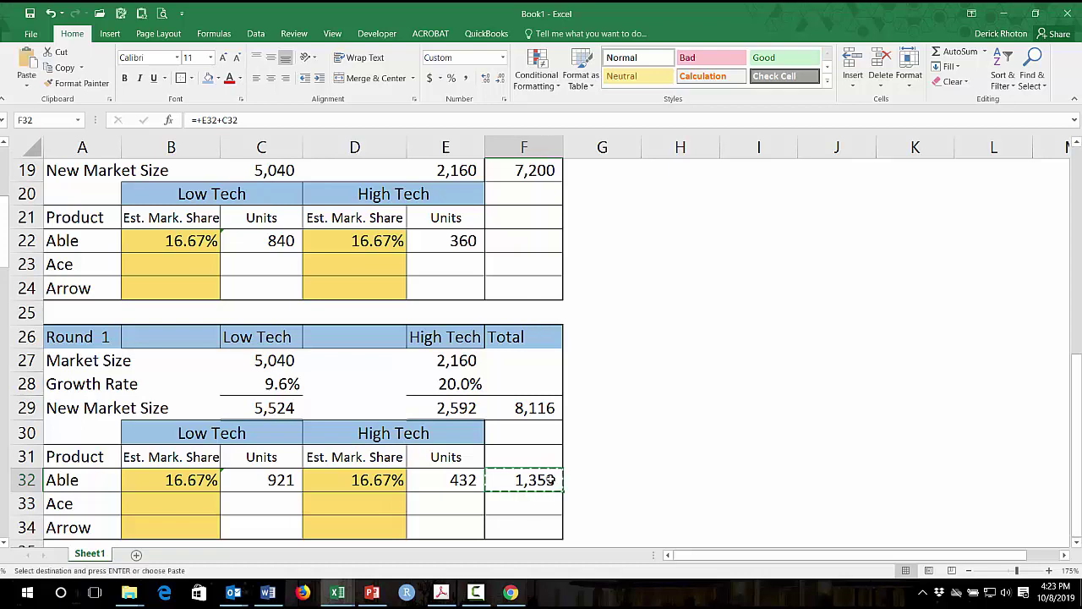
key(Up)
key(Up)
key(Up)
key(Up)
key(Up)
key(Up)
key(Up)
key(Up)
key(Up)
key(Up)
key(ctrl+v)
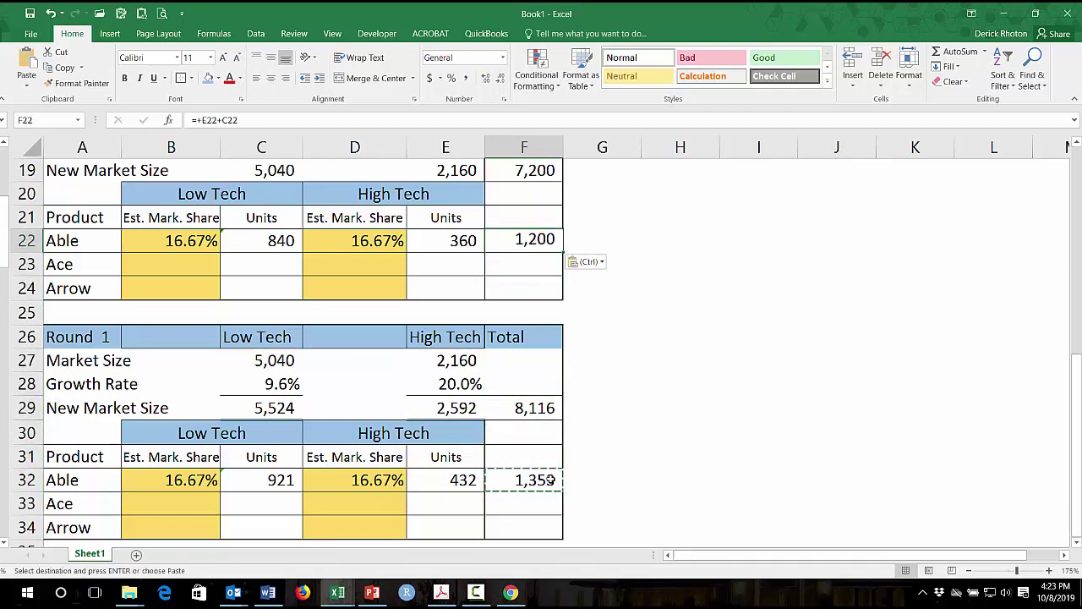
key(Escape)
click(551, 480)
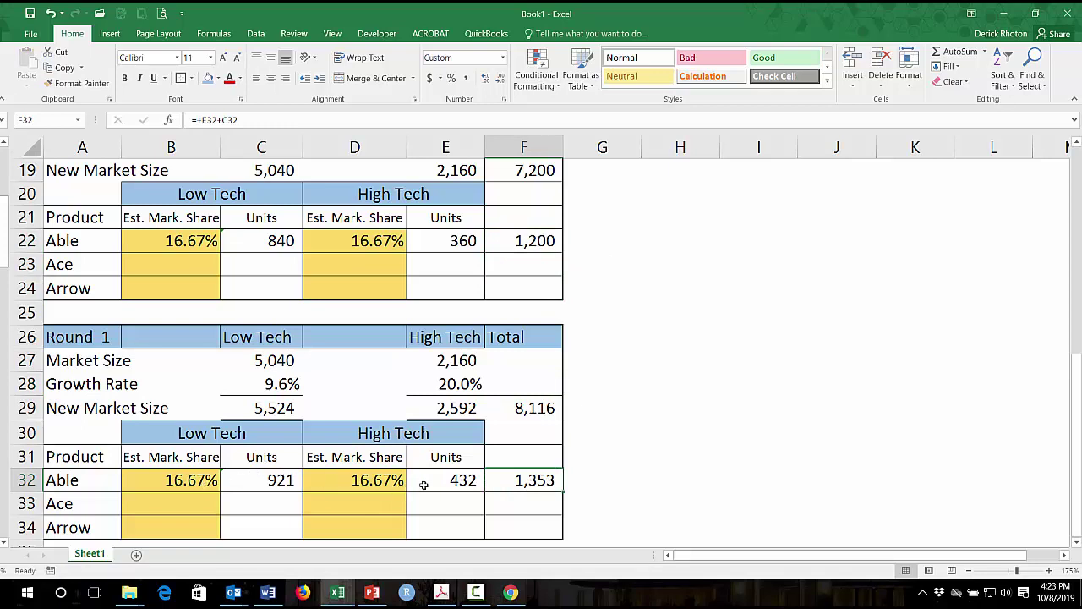
Enter a first Round 1 Low Tech New Market Size formula in C29 multiplying C27 by C28
click(282, 383)
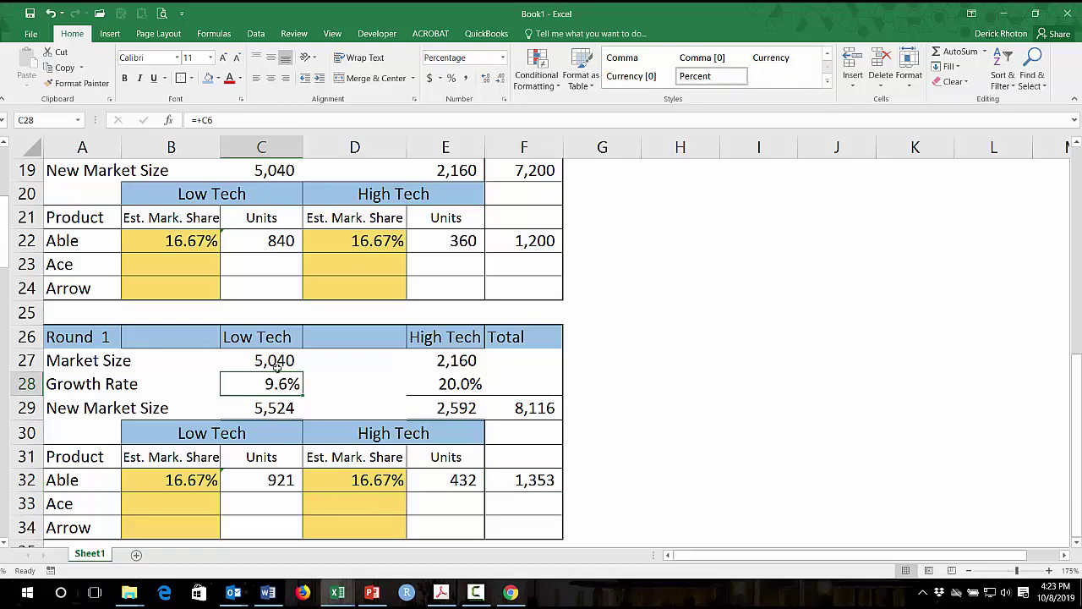
click(282, 408)
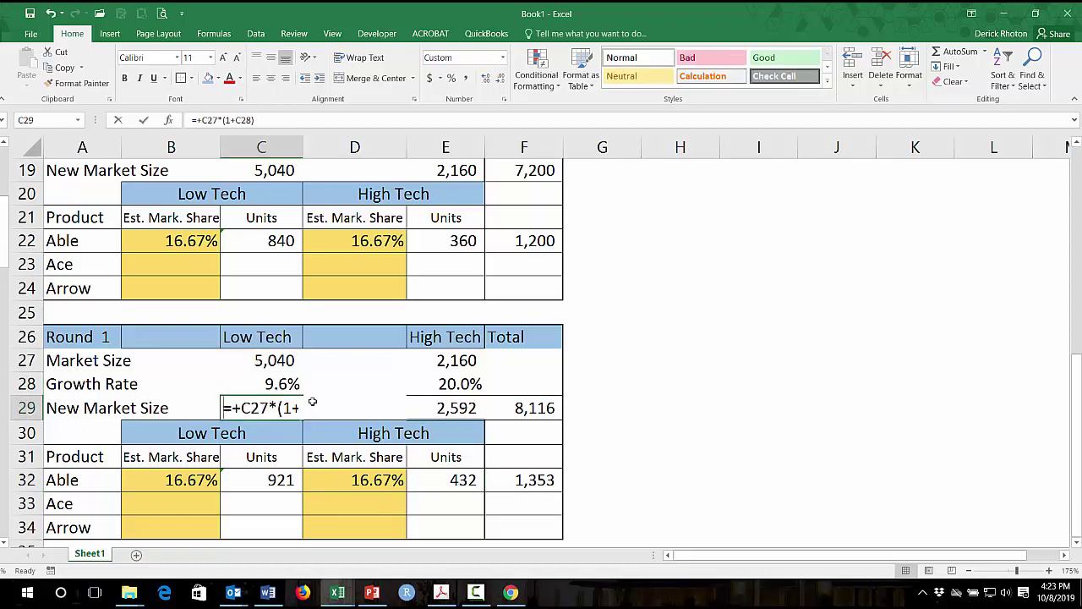
text(+)
key(Up)
key(Up)
text(*)
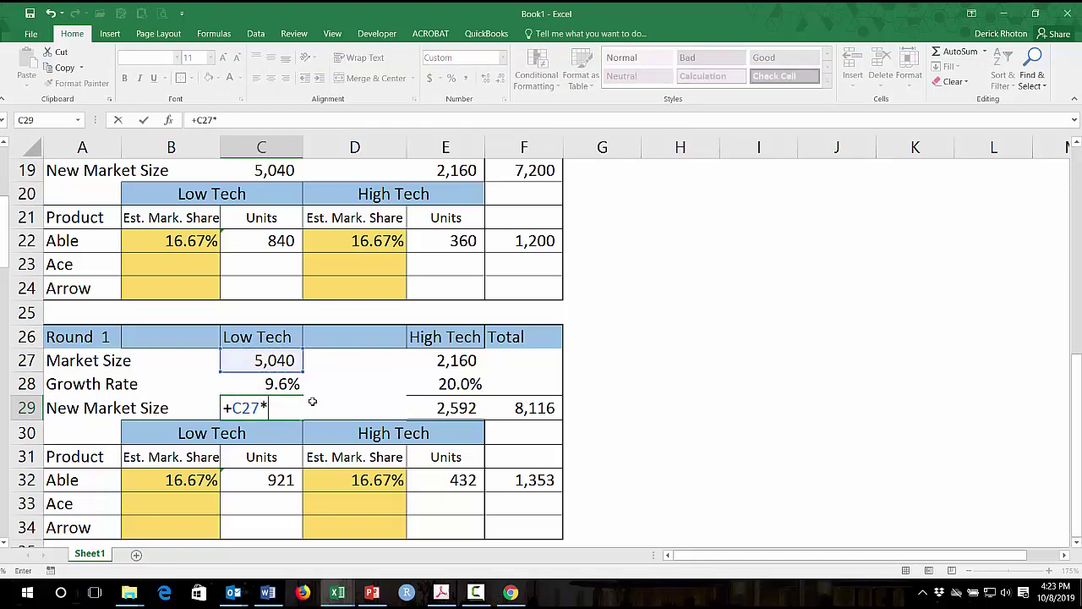
key(Up)
key(Return)
key(Up)
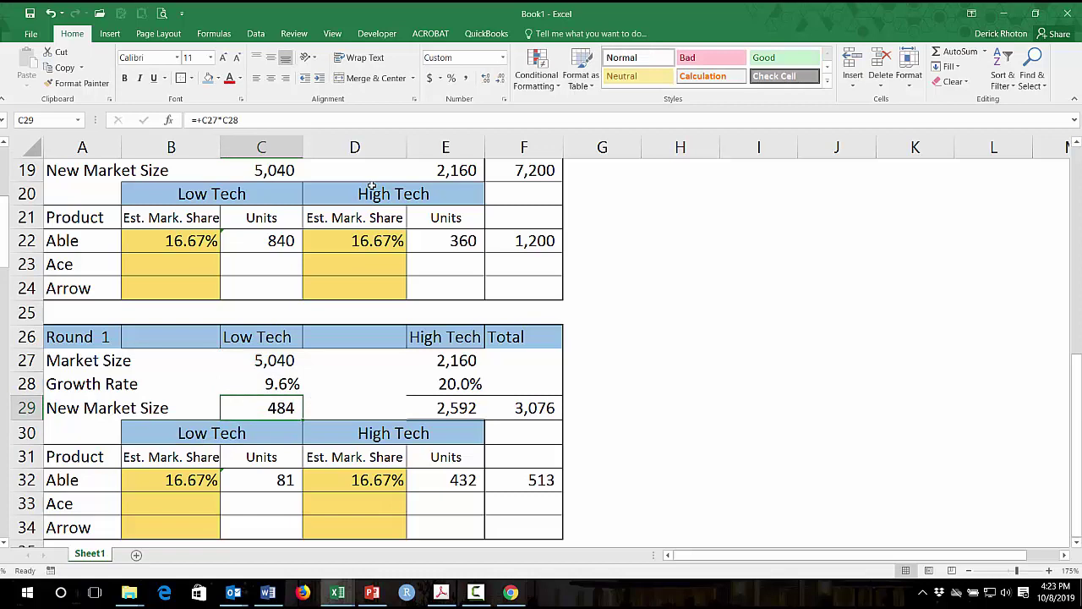
Correct C29 to =+C27*(1+C28), giving 5,524, and check the F29 total and Able's F32 units
click(218, 118)
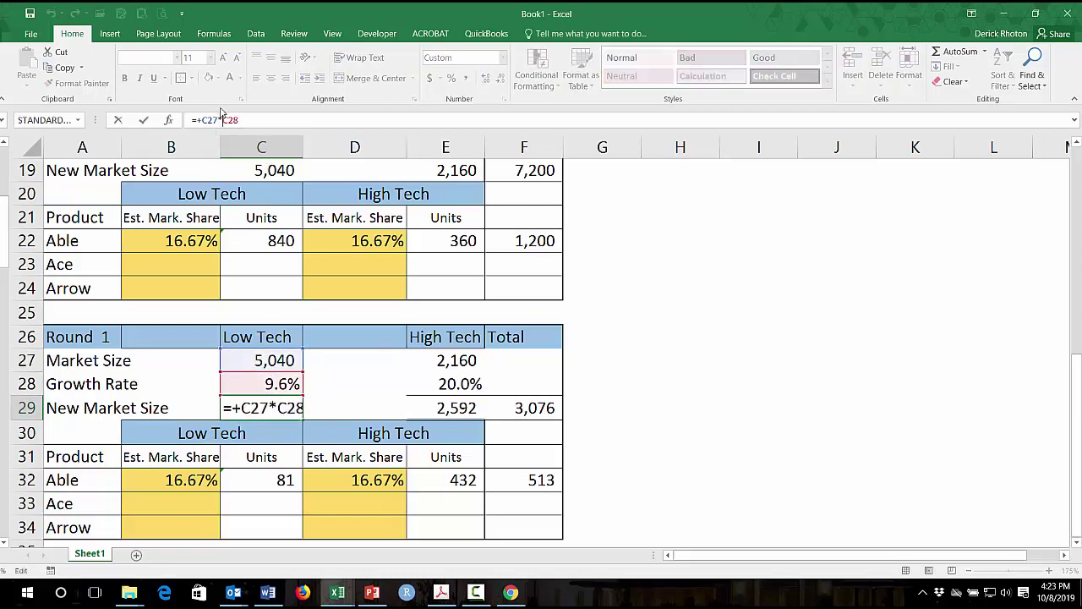
text((1+)
key(End)
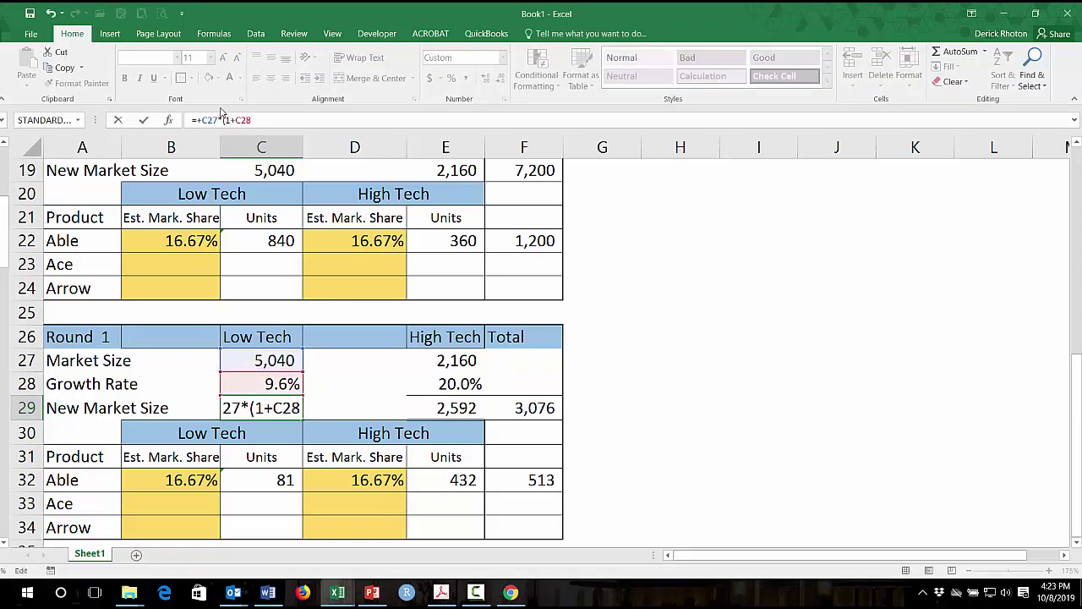
text())
key(Return)
key(Up)
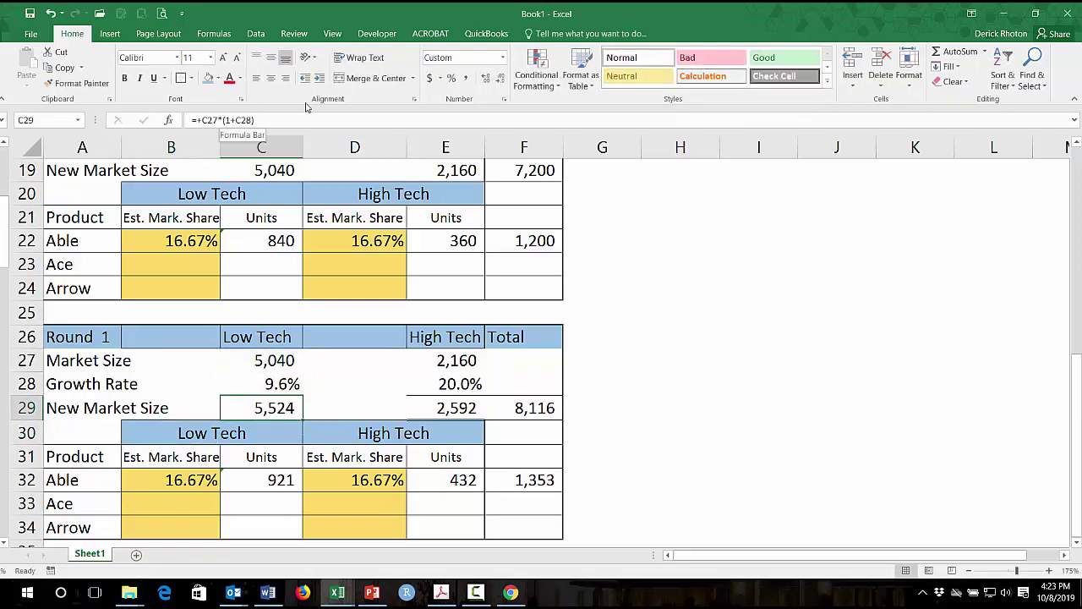
click(546, 413)
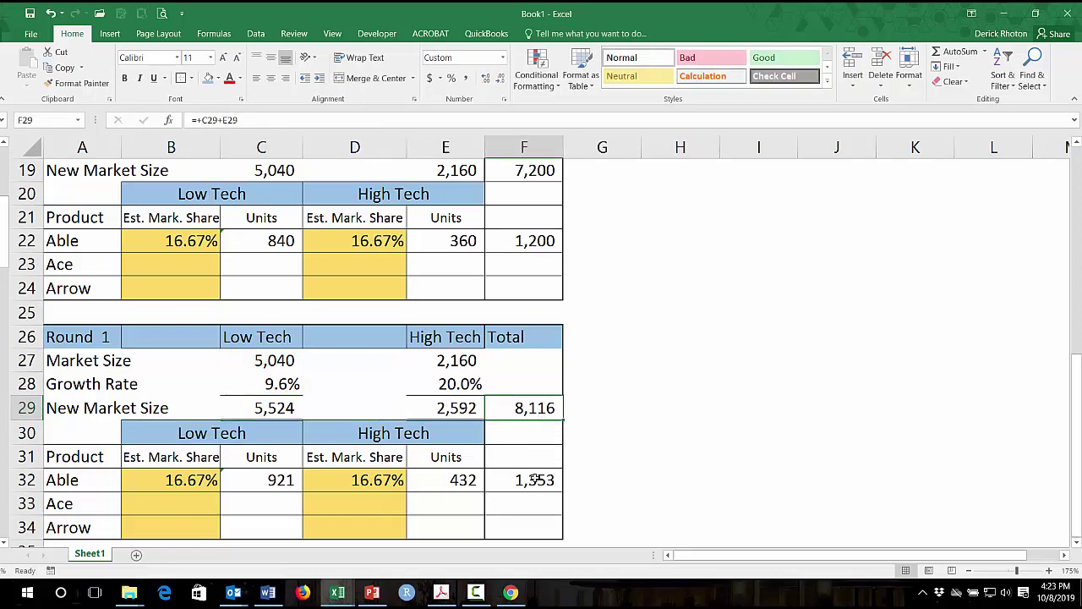
click(537, 476)
scroll(228, 482, down, 1)
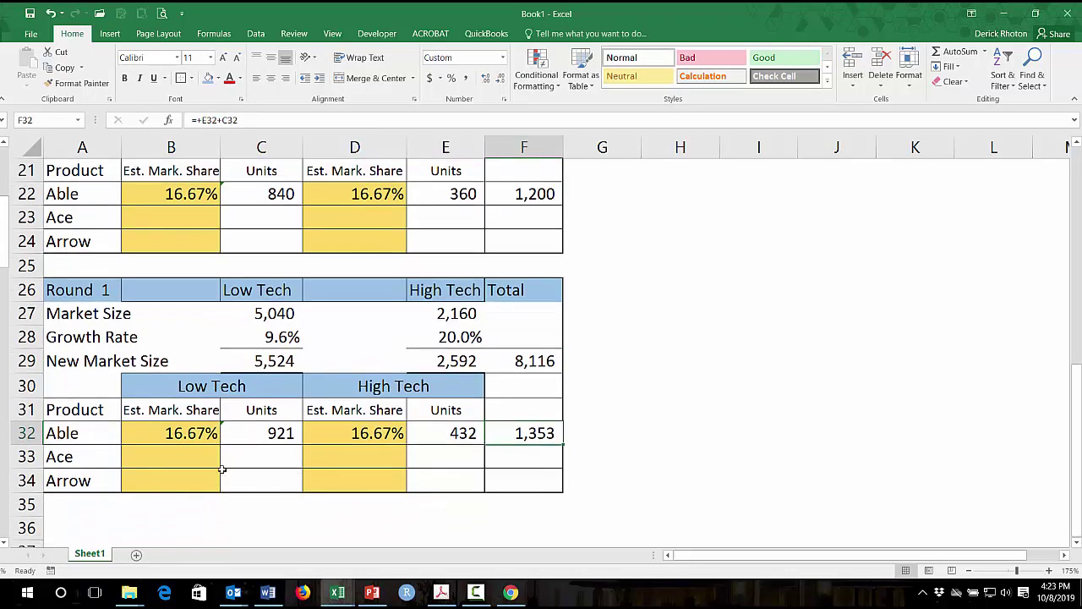
Inspect Able's High Tech share formula and enter 16.67 as Ace's High Tech share
click(52, 458)
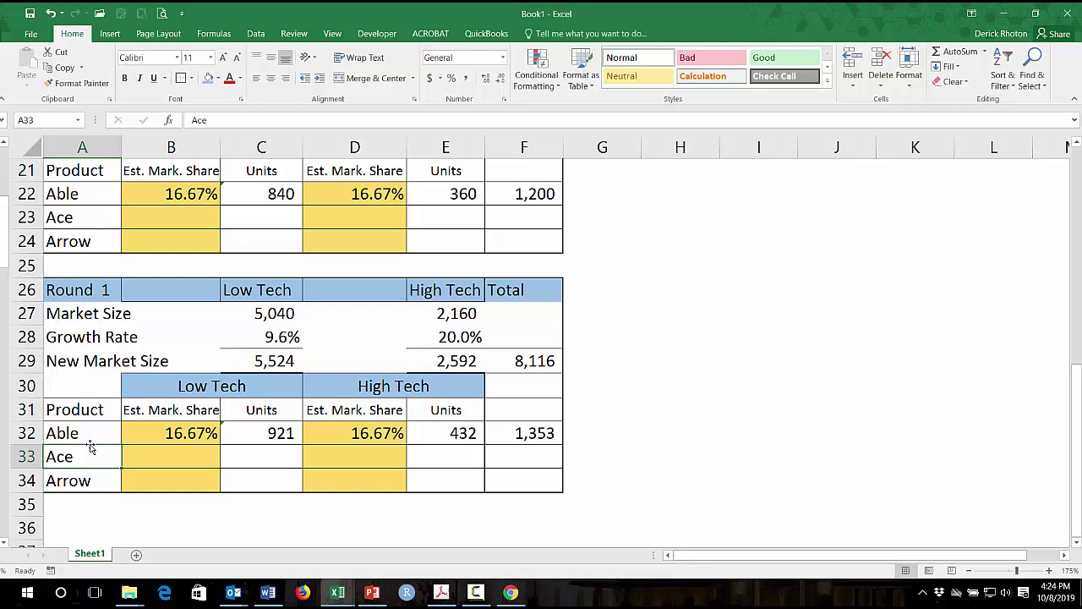
click(369, 435)
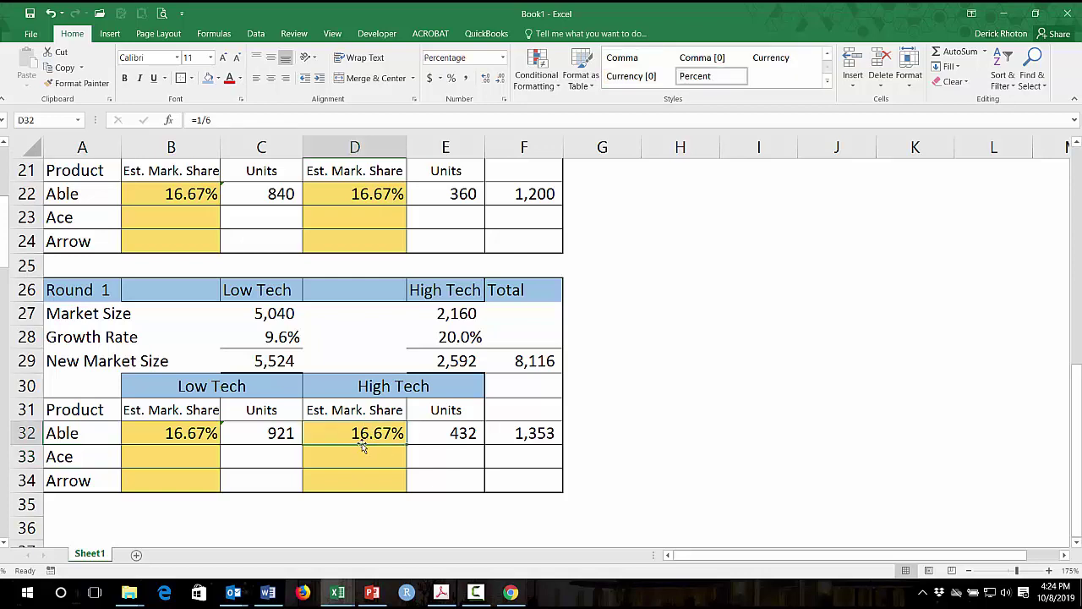
click(370, 456)
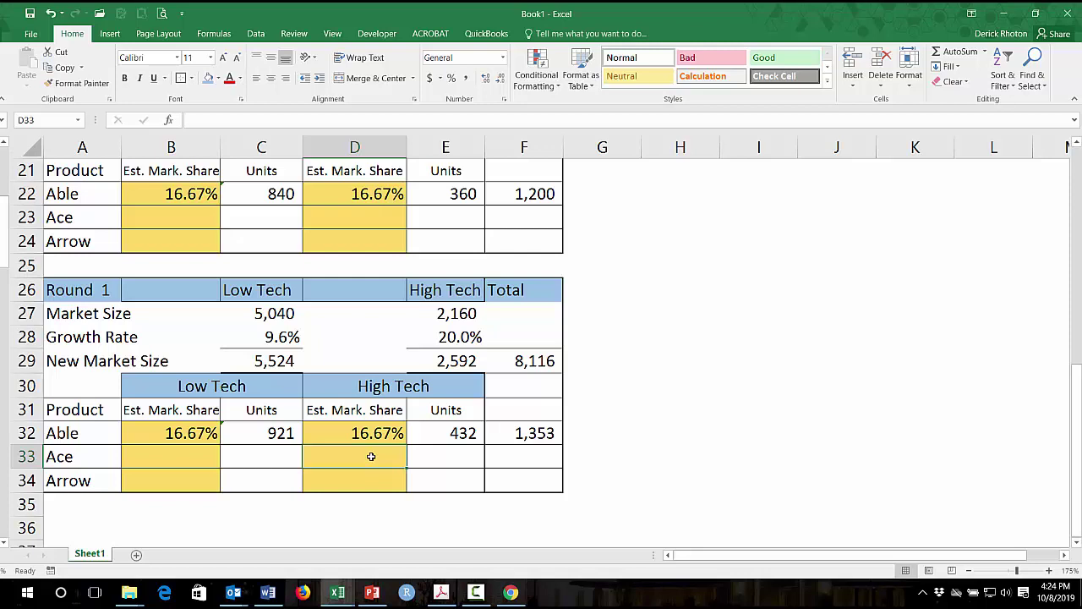
text(+16.67)
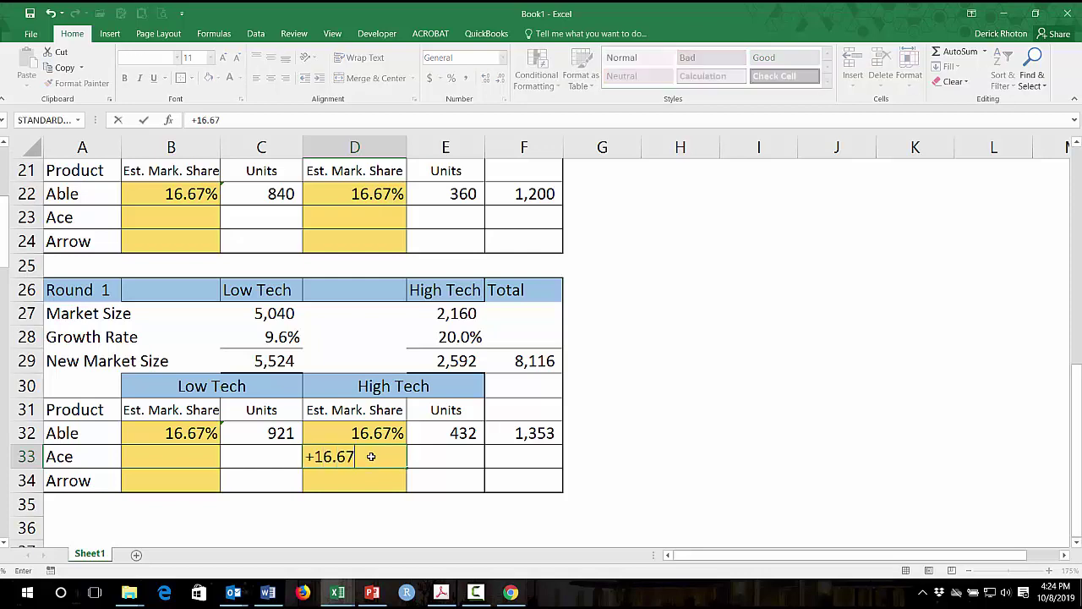
key(Return)
click(370, 456)
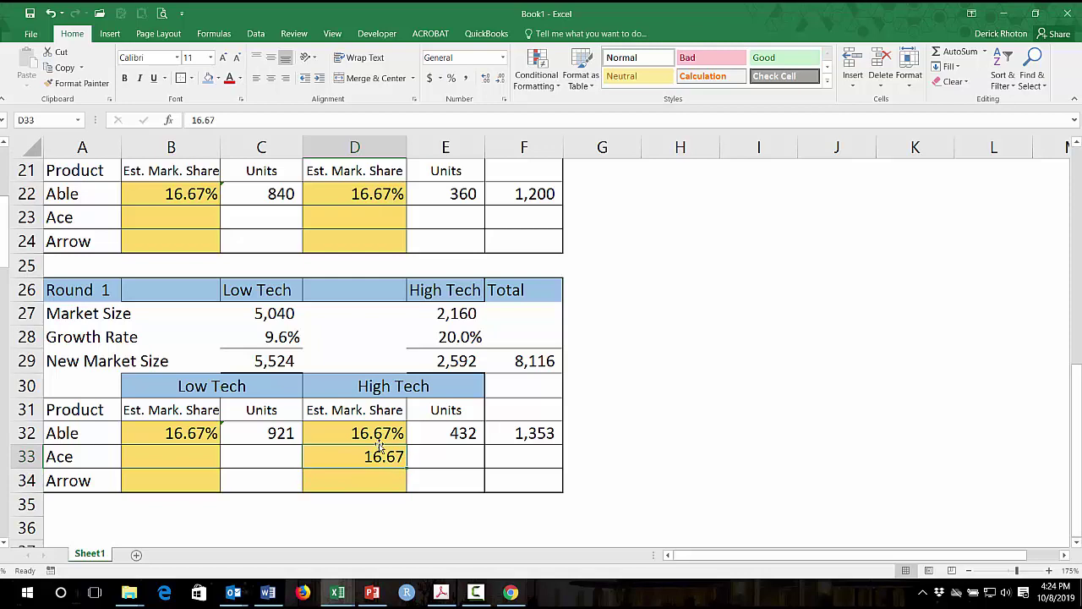
Copy Able's 16.67% High Tech share into the Ace and Arrow cells D33:D34
click(381, 431)
key(ctrl+c)
key(Down)
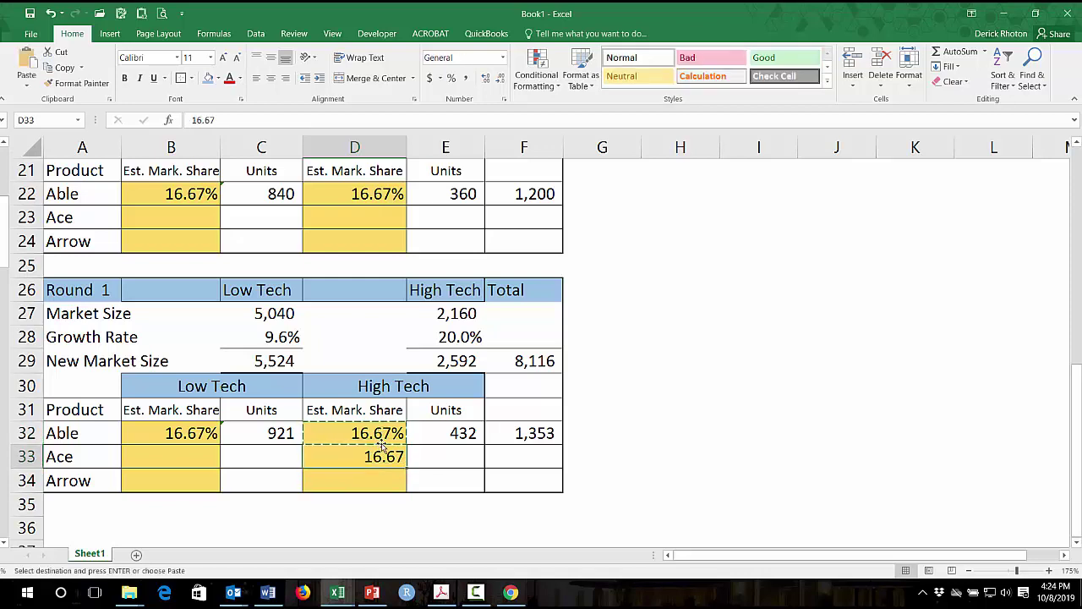
key(shift+Down)
key(ctrl+v)
key(Down)
key(Left)
key(Left)
key(Up)
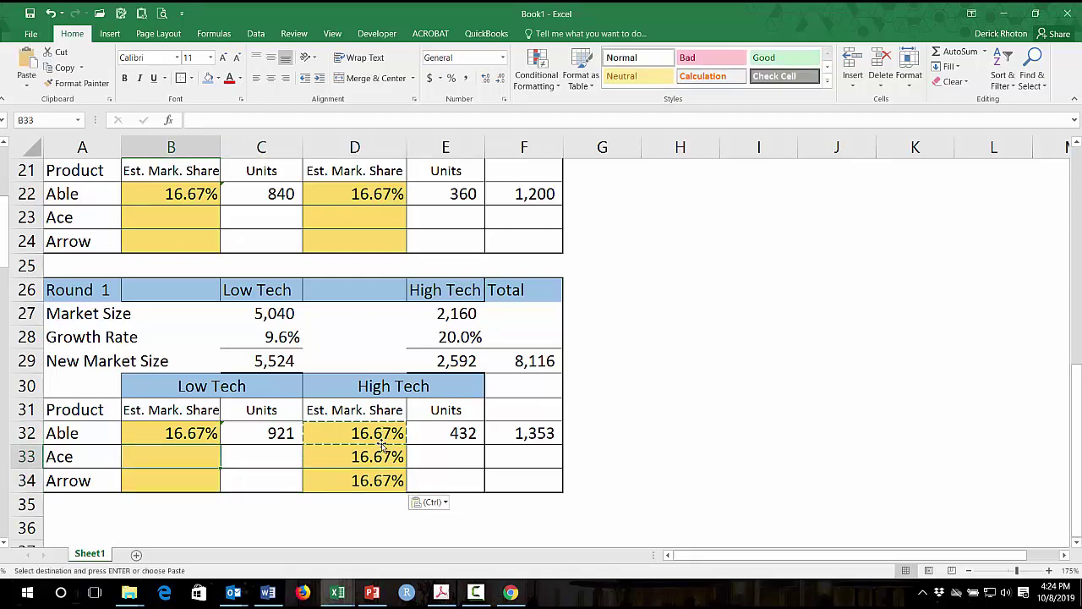
key(Escape)
key(Right)
key(Right)
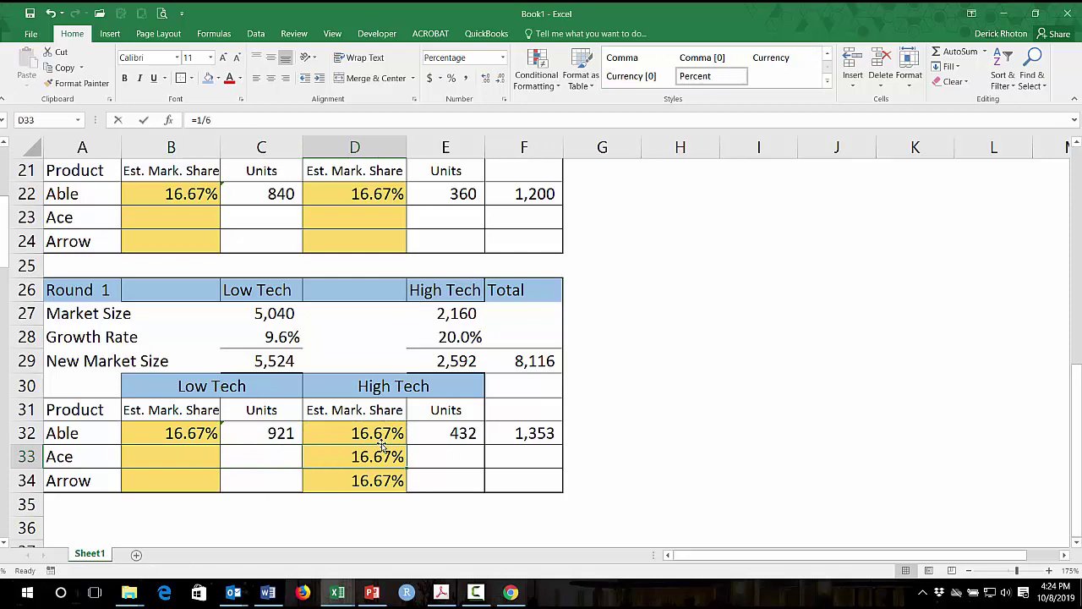
Change Ace's High Tech share to 8.00%, then open Able's High Tech units formula for editing
text(8)
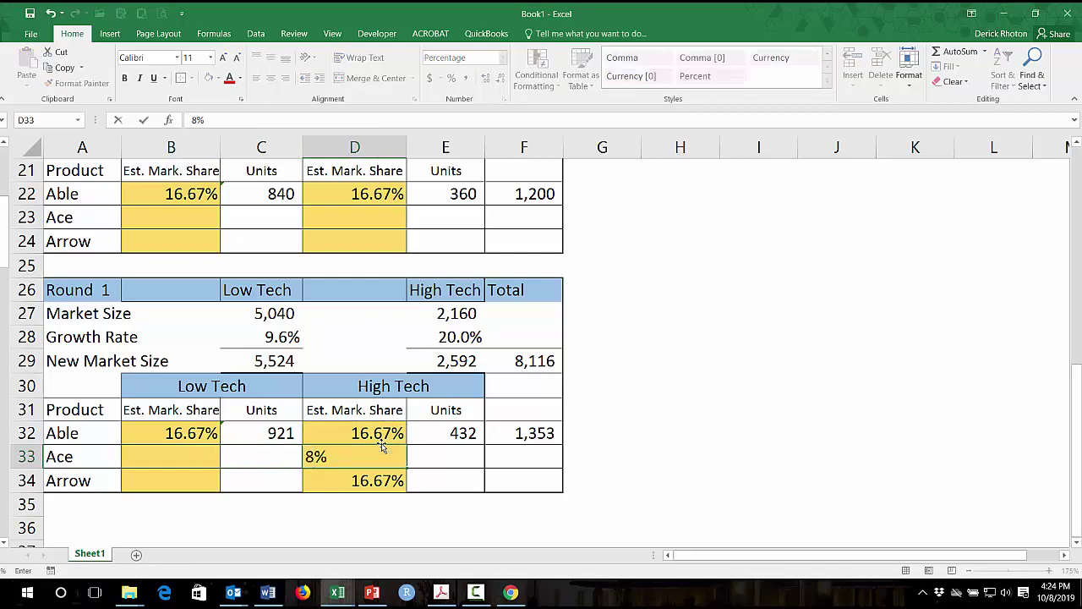
key(Return)
key(Up)
key(Right)
key(Up)
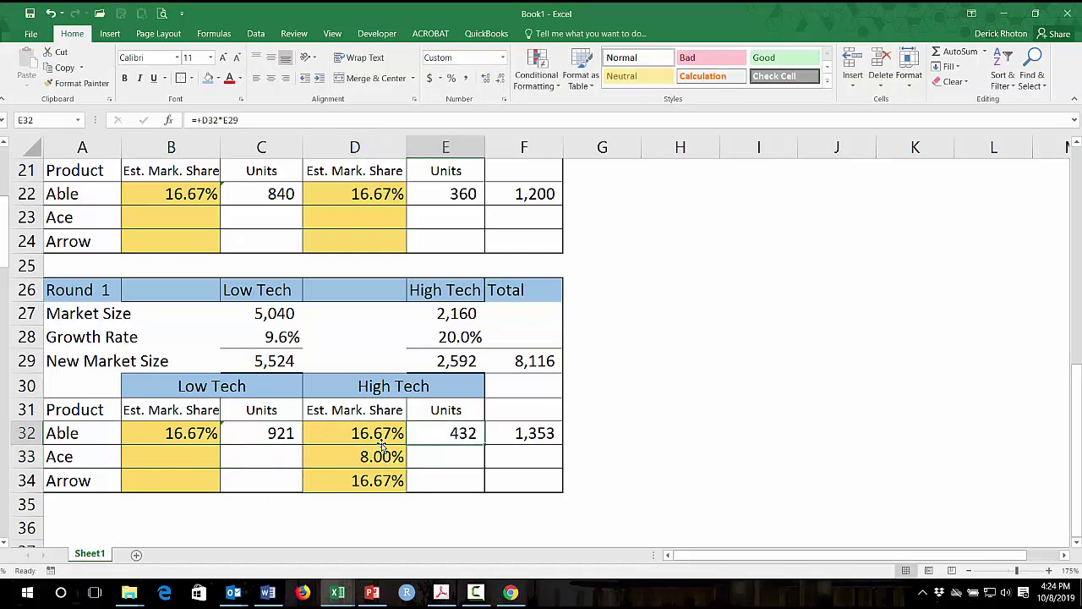
key(F2)
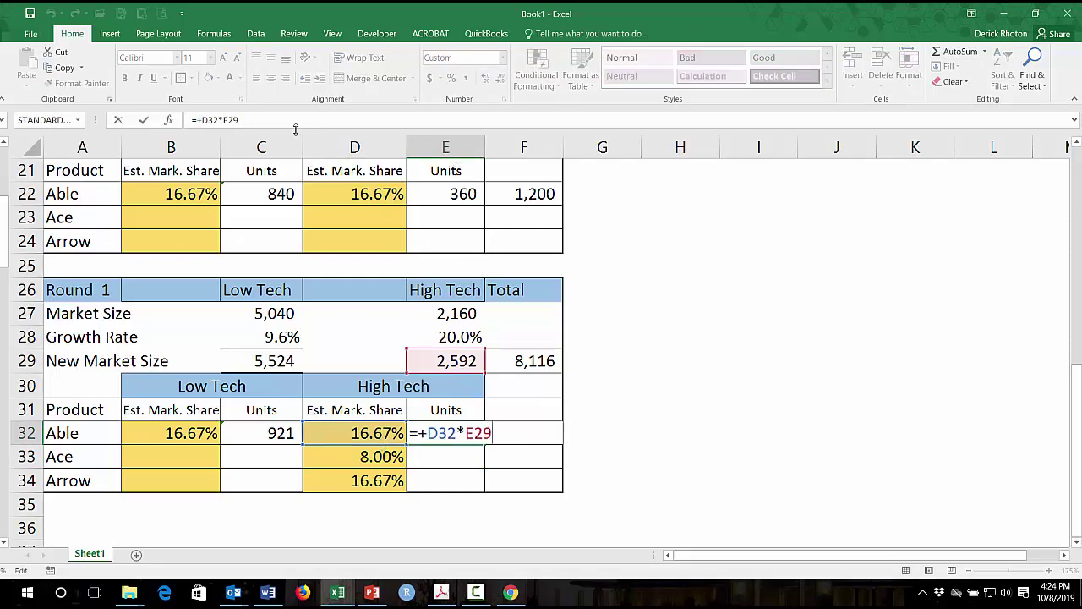
Anchor Able's High Tech units formula to E29 and copy it to Ace's row
click(225, 120)
text($E)
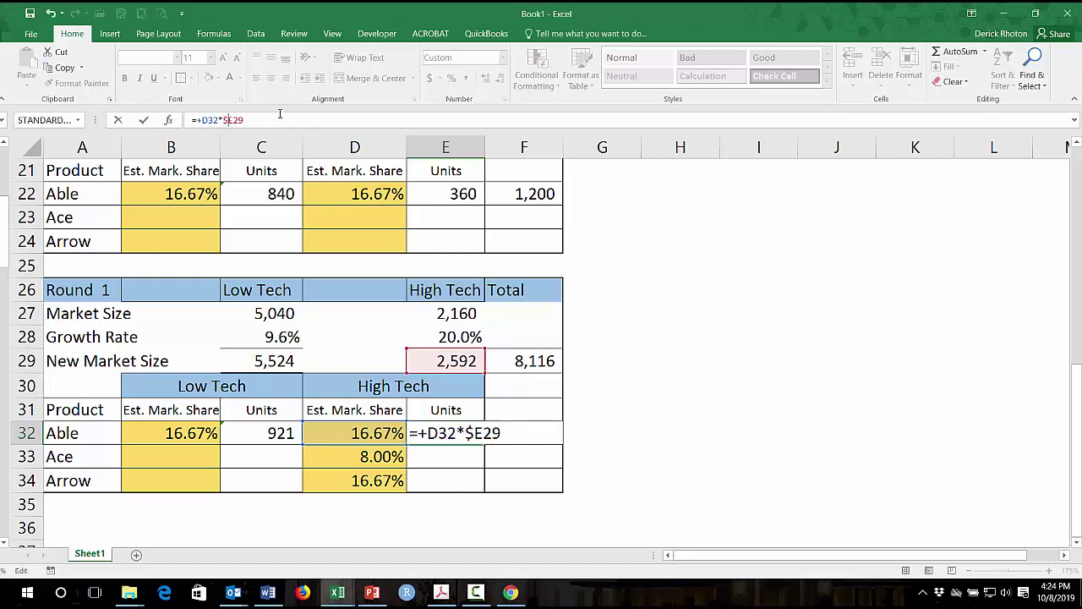
text($)
key(Return)
key(shift+Up)
key(ctrl+c)
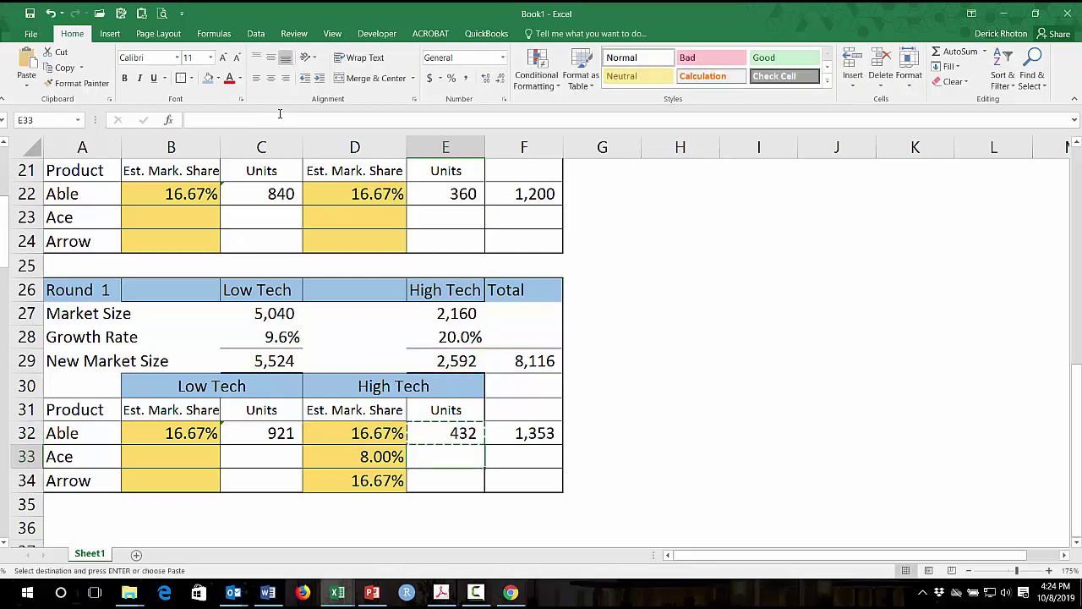
key(ctrl+v)
key(F2)
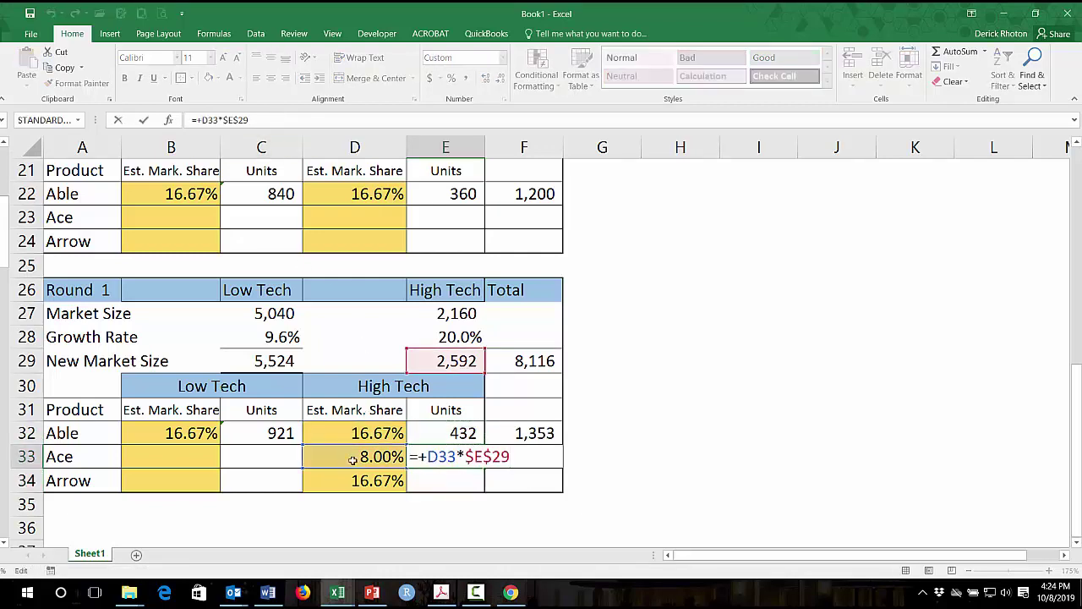
click(489, 433)
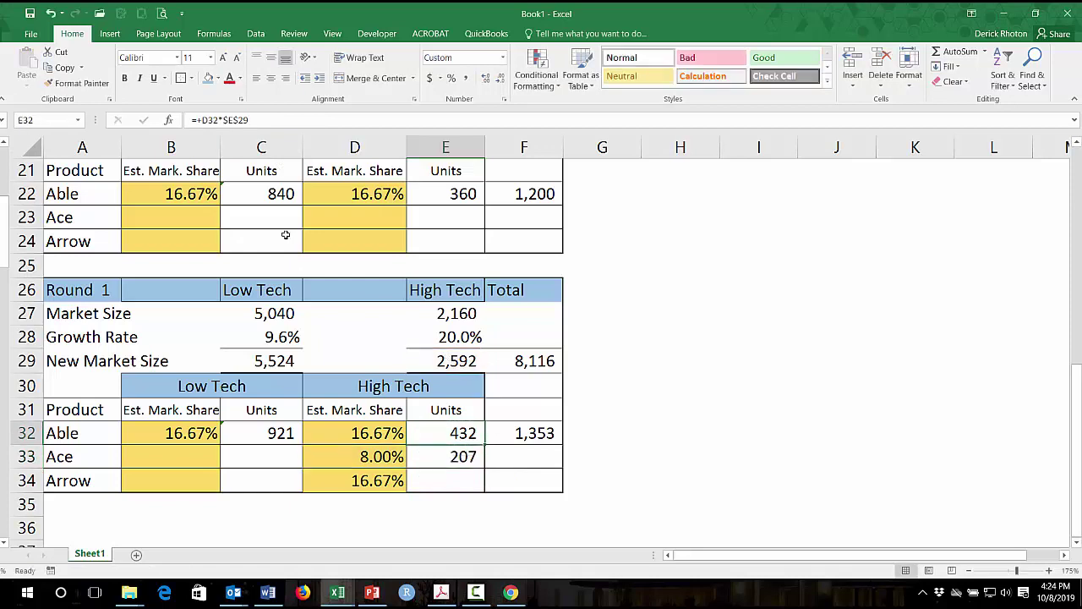
Lock the reference as $E$29 in E32 and paste it into E33:E34 for Ace and Arrow
click(220, 121)
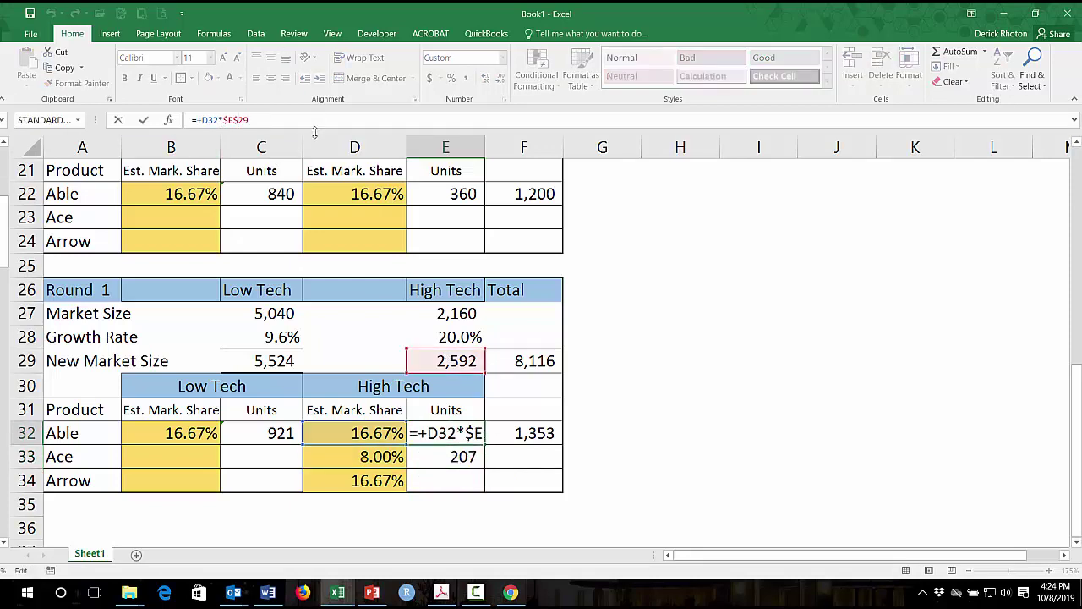
key(F4)
key(F4)
key(F4)
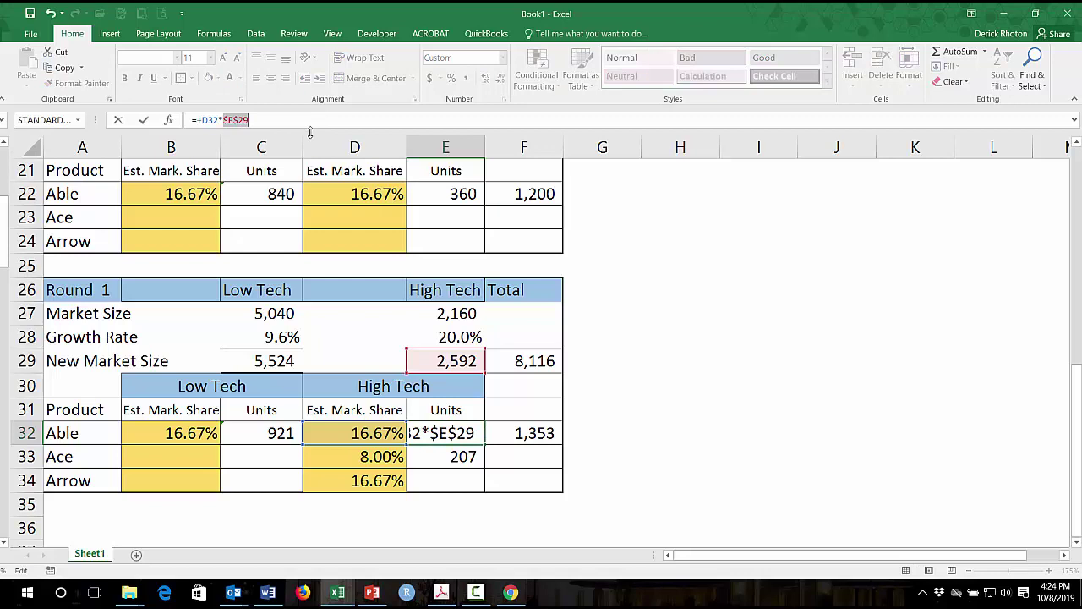
key(ctrl+Return)
key(ctrl+c)
key(Down)
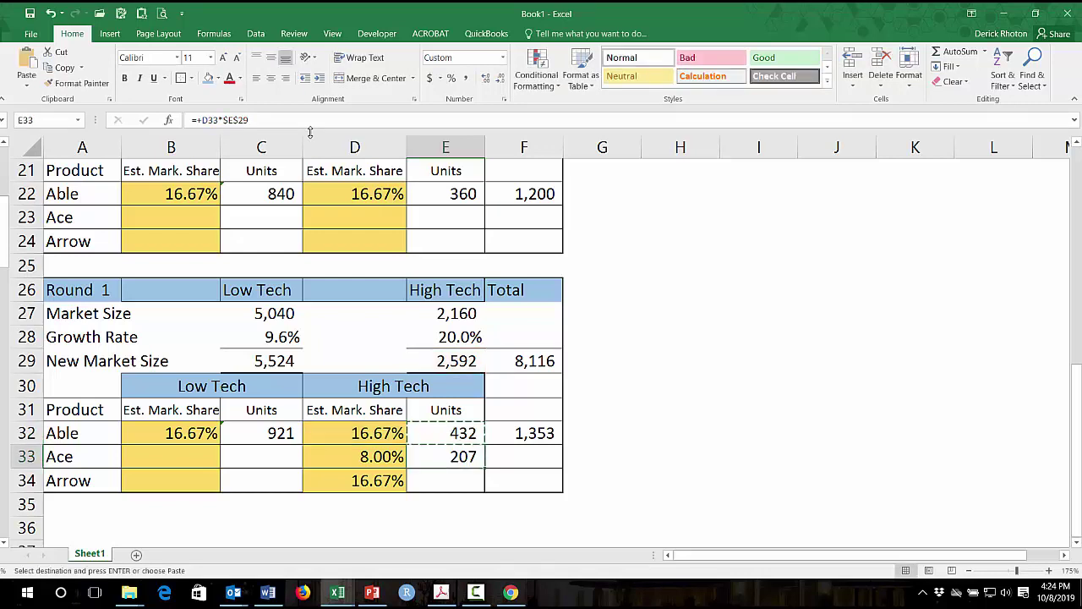
key(ctrl+v)
key(Down)
key(ctrl+v)
Set Arrow's High Tech market share in D34 to 0
key(Escape)
key(Up)
key(Left)
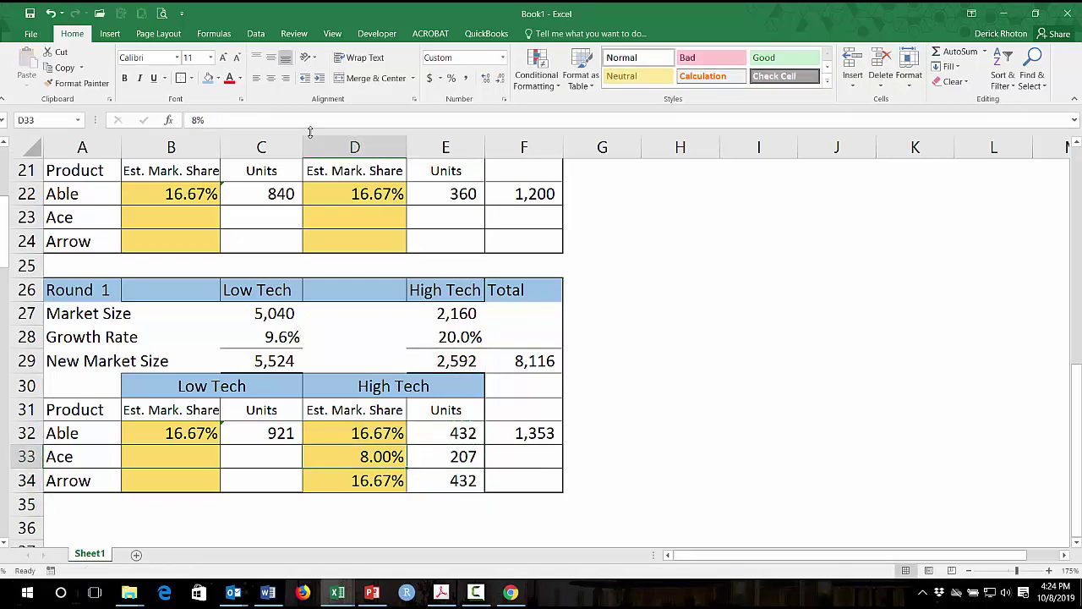
key(Down)
text(0)
key(ctrl+Return)
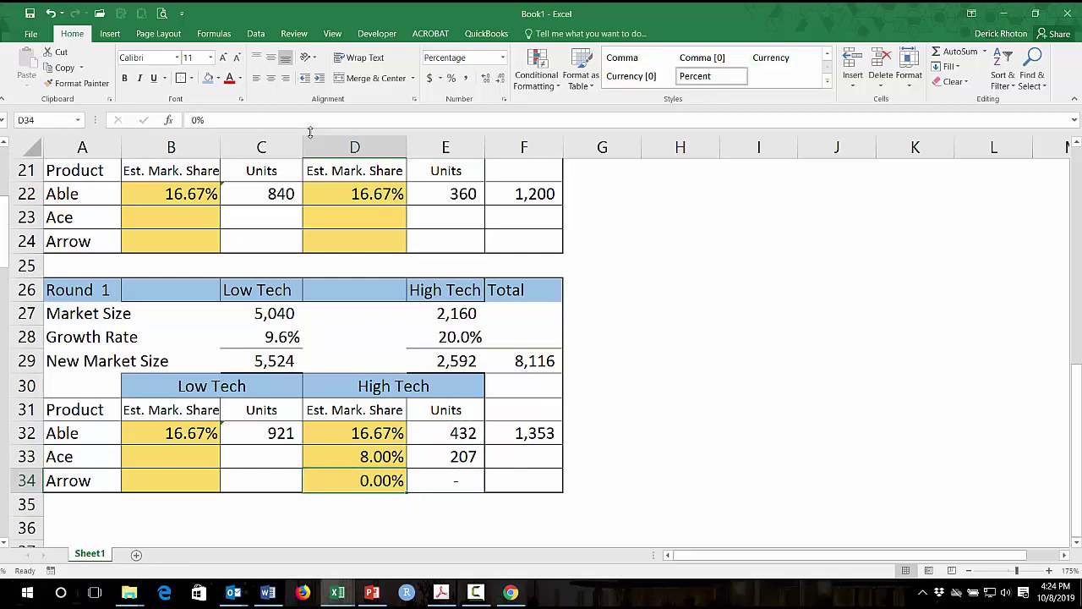
Make Able's Low Tech units formula in C32 use the absolute $C$29 reference
key(Up)
key(Right)
key(Up)
key(Up)
key(Down)
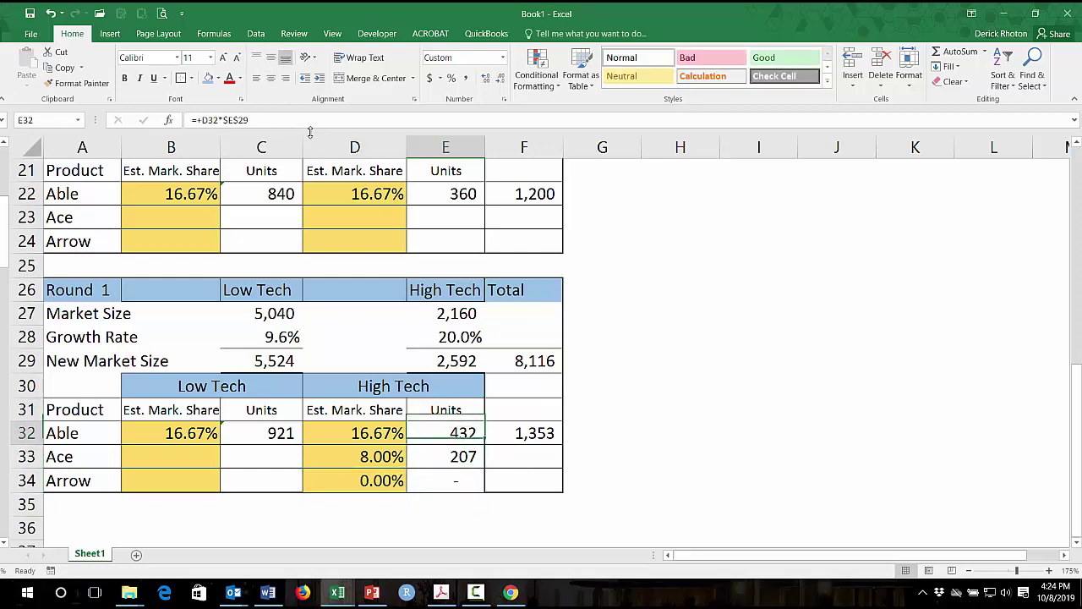
key(Down)
key(Down)
key(Up)
key(Left)
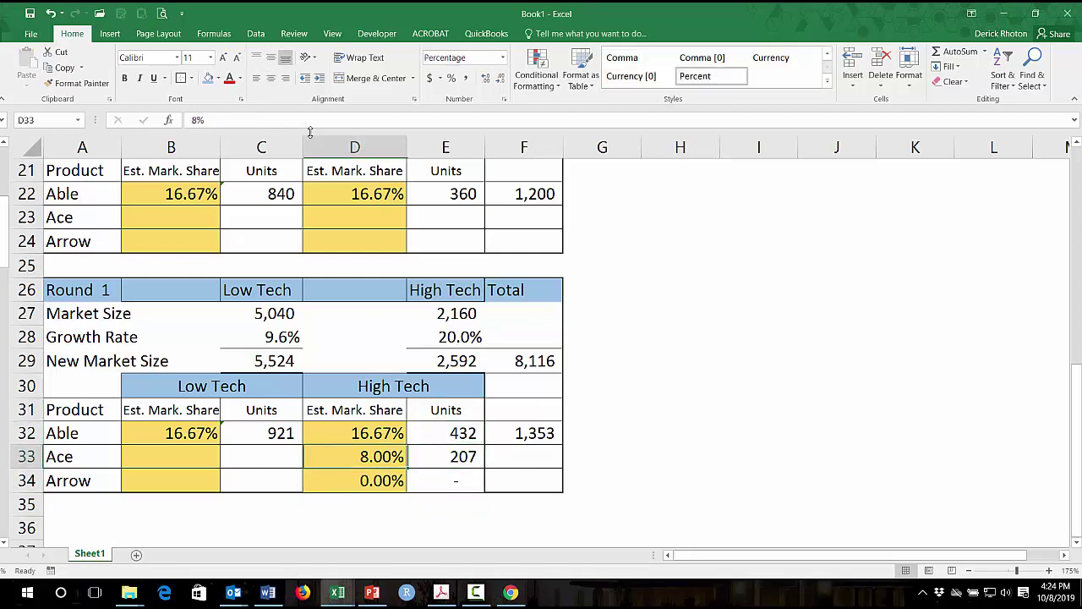
key(Left)
key(Up)
click(234, 121)
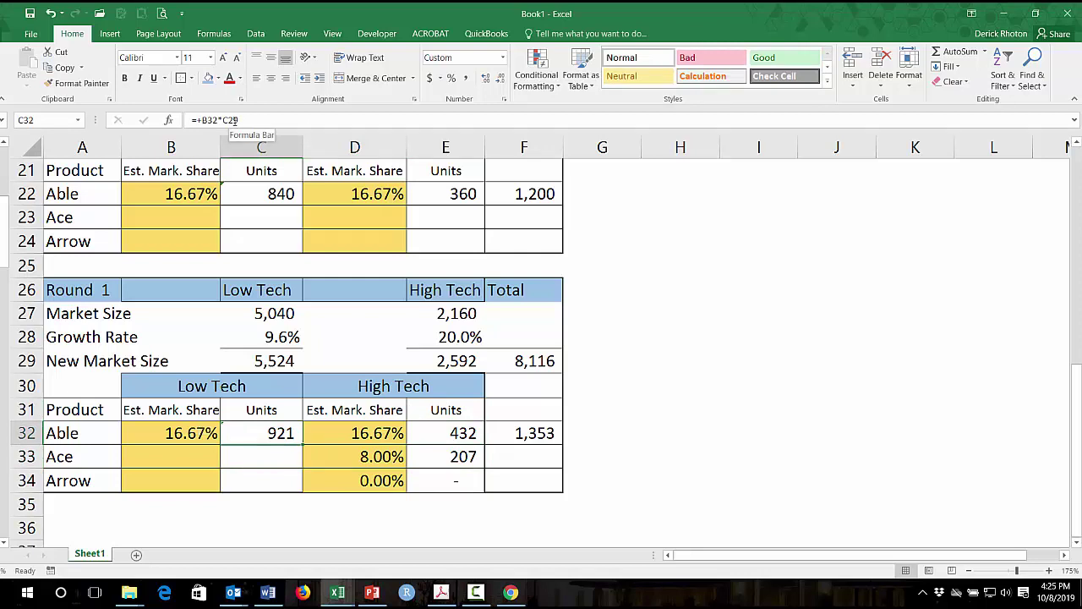
key(F4)
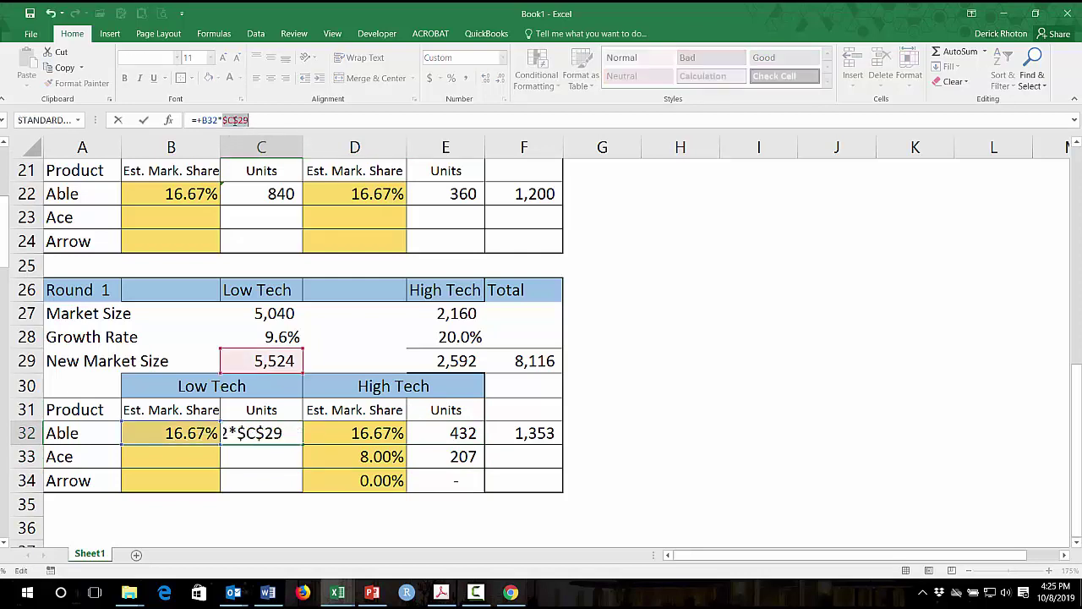
key(Return)
key(Up)
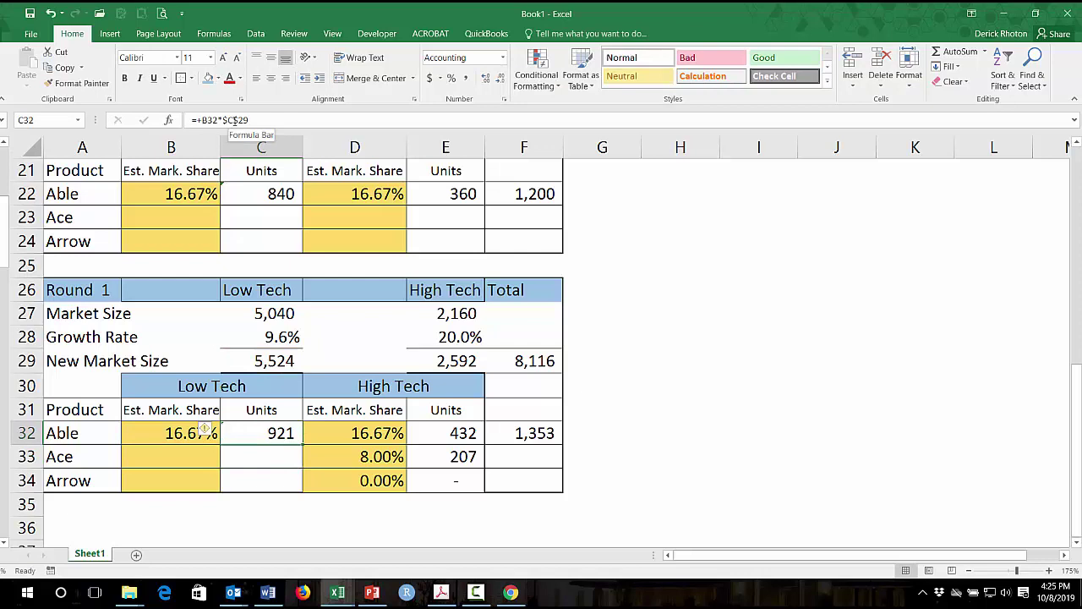
Copy the C32 Low Tech units formula into C33 and C34
key(ctrl+c)
key(Down)
key(ctrl+v)
key(Down)
key(ctrl+v)
key(Down)
key(Escape)
key(Up)
key(Up)
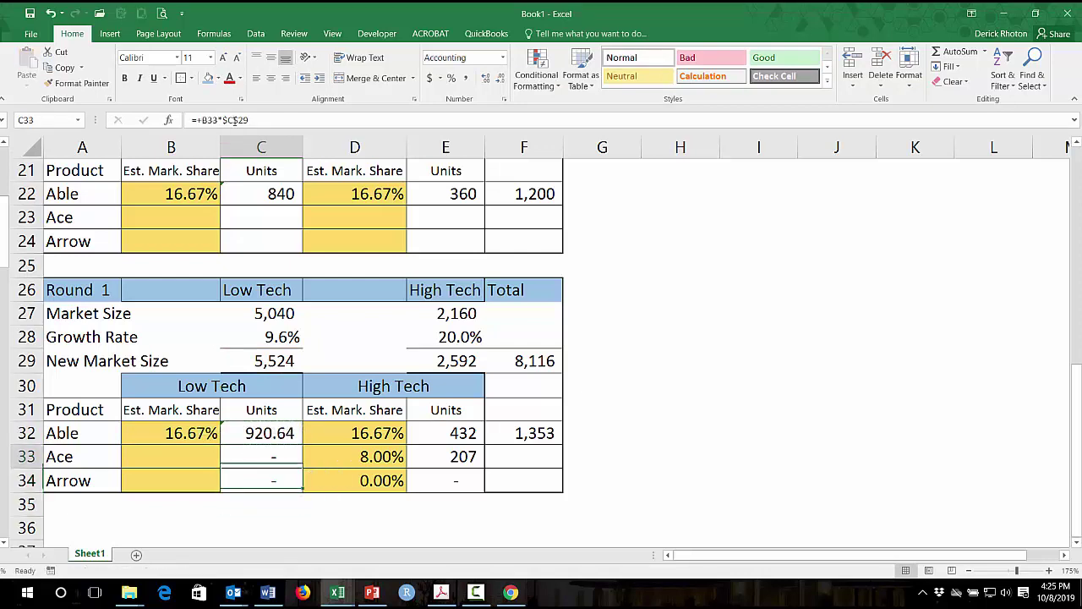
Enter Ace's Low Tech share in B33 as .01 (1%)
key(Left)
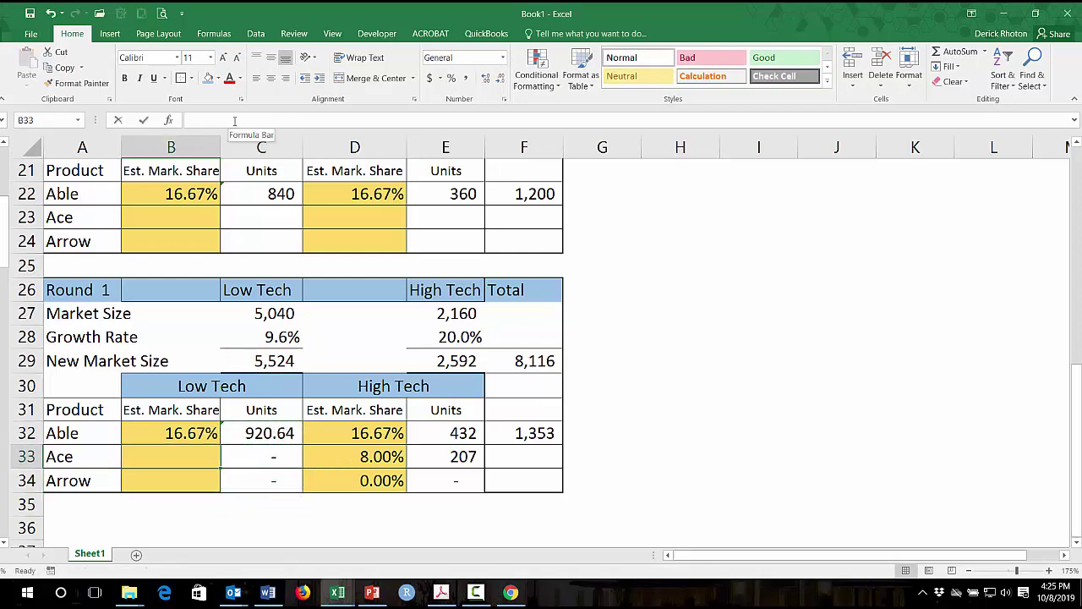
text(1)
key(Return)
key(Up)
click(234, 121)
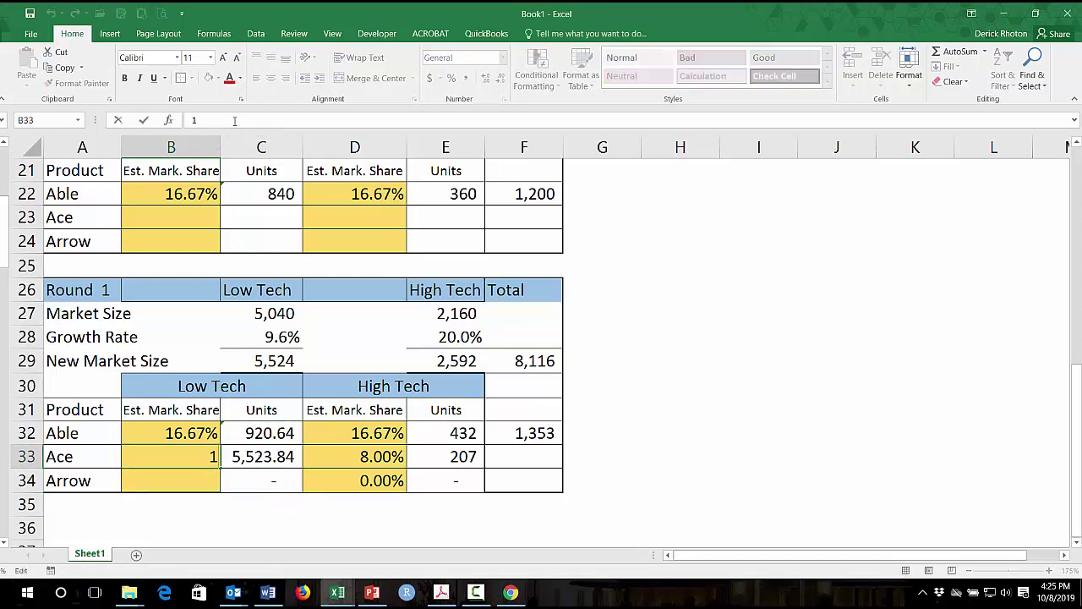
key(Return)
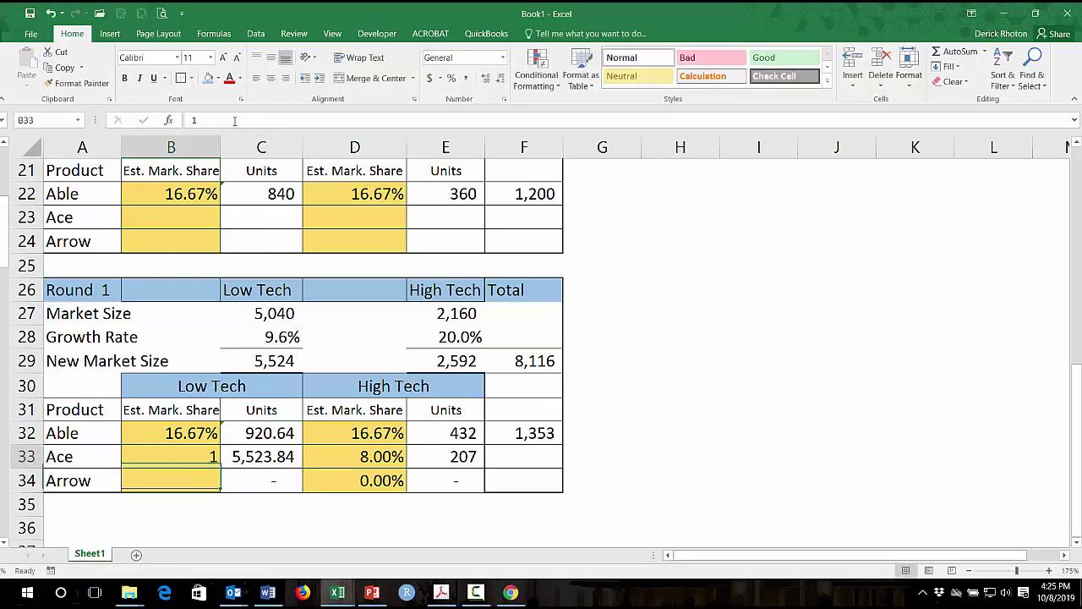
key(Up)
key(Right)
click(234, 121)
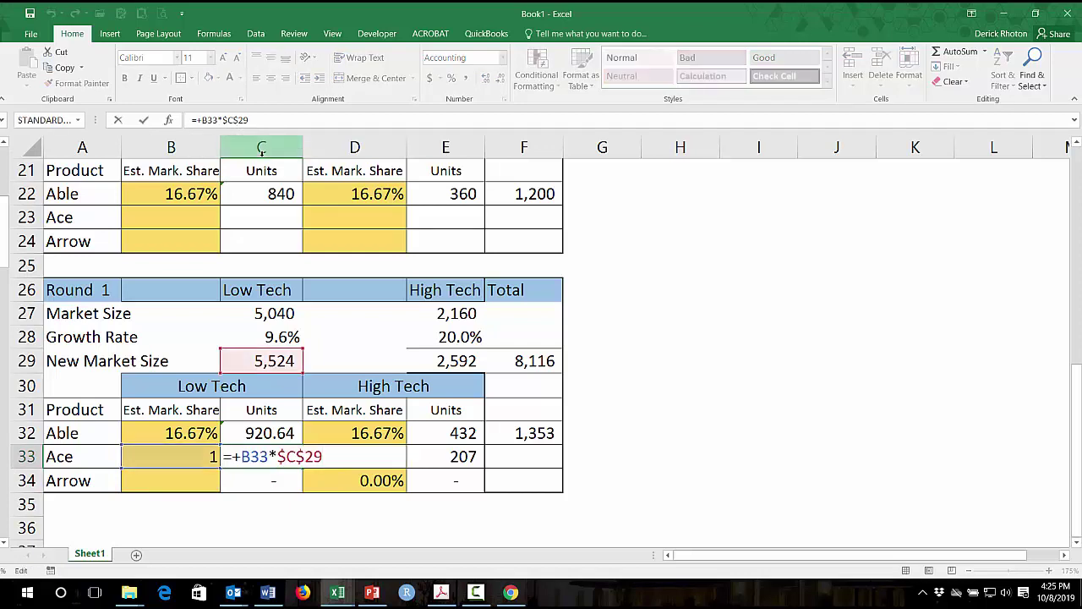
click(213, 455)
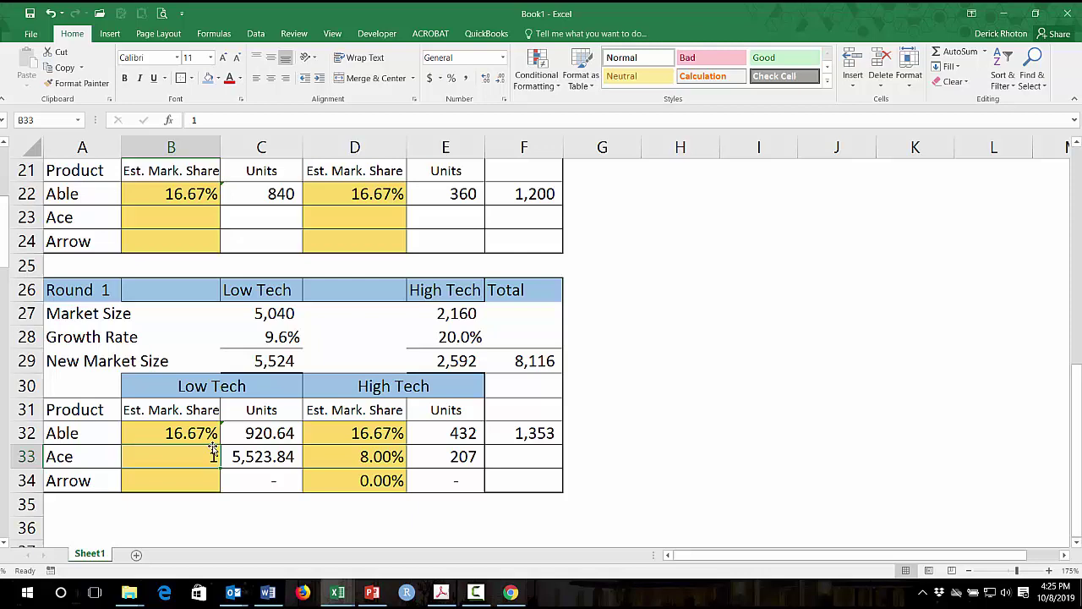
text(.01)
key(Return)
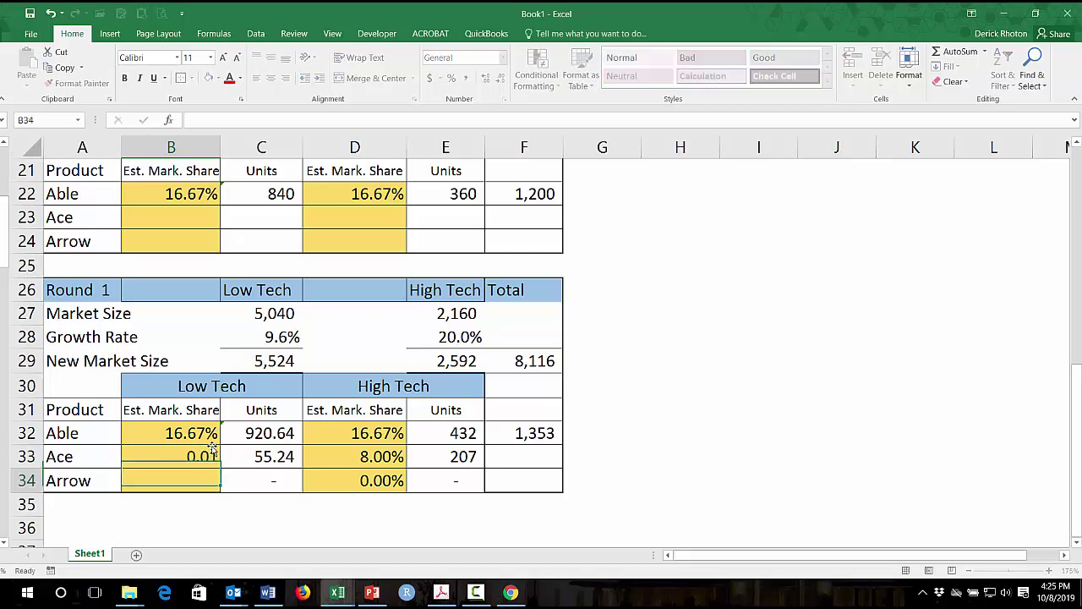
Copy Able's share format to B33:B34, then enter 1% for Ace and 0% for Arrow
key(Up)
key(Up)
key(ctrl+c)
key(Down)
key(ctrl+v)
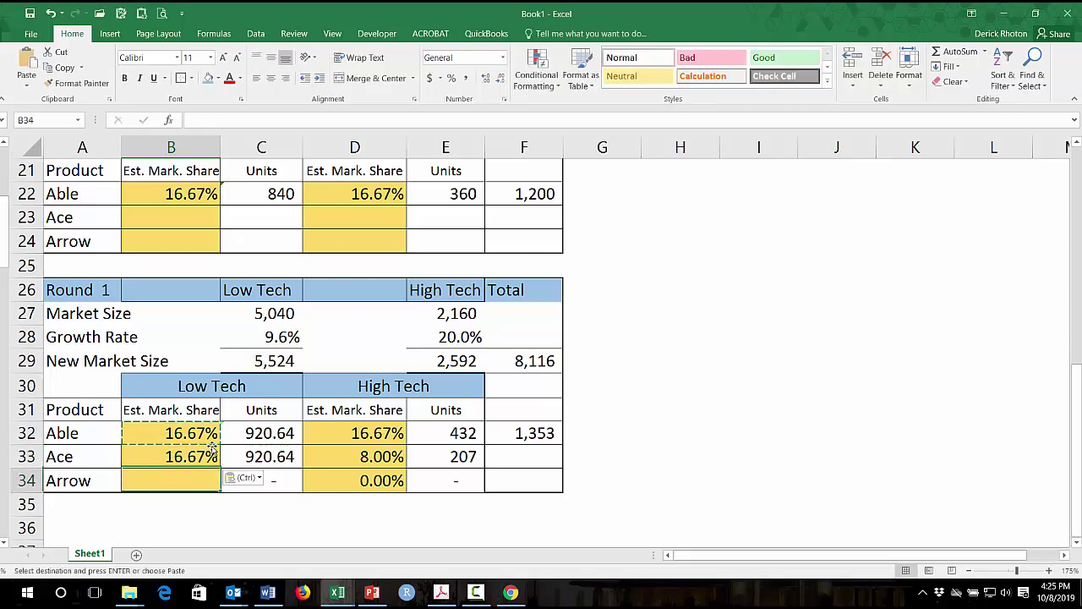
key(Down)
key(ctrl+v)
key(Up)
text(1)
key(Return)
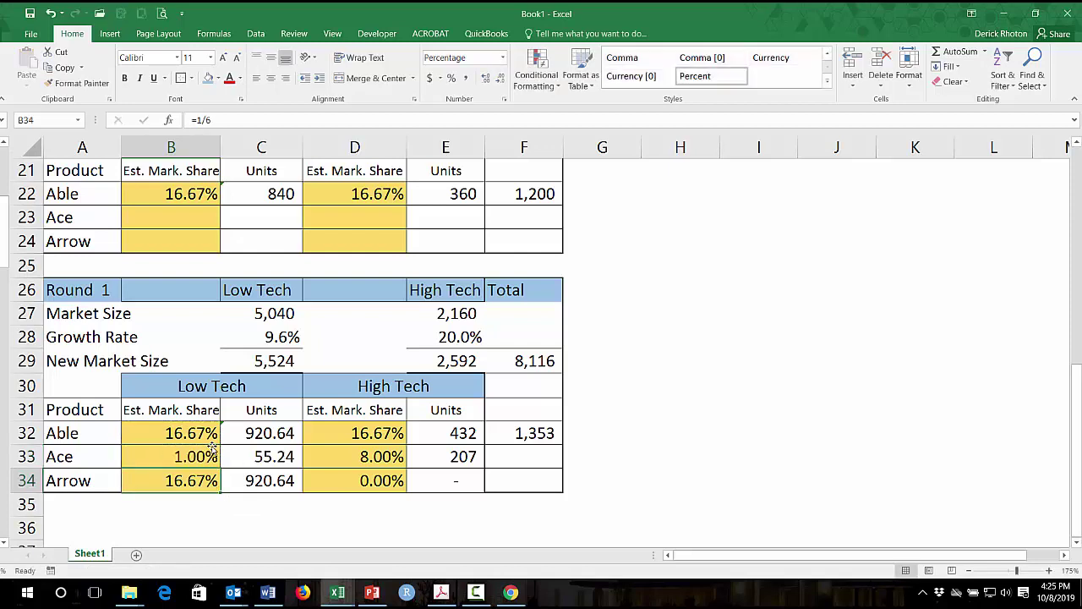
text(0)
key(Return)
key(Up)
key(Right)
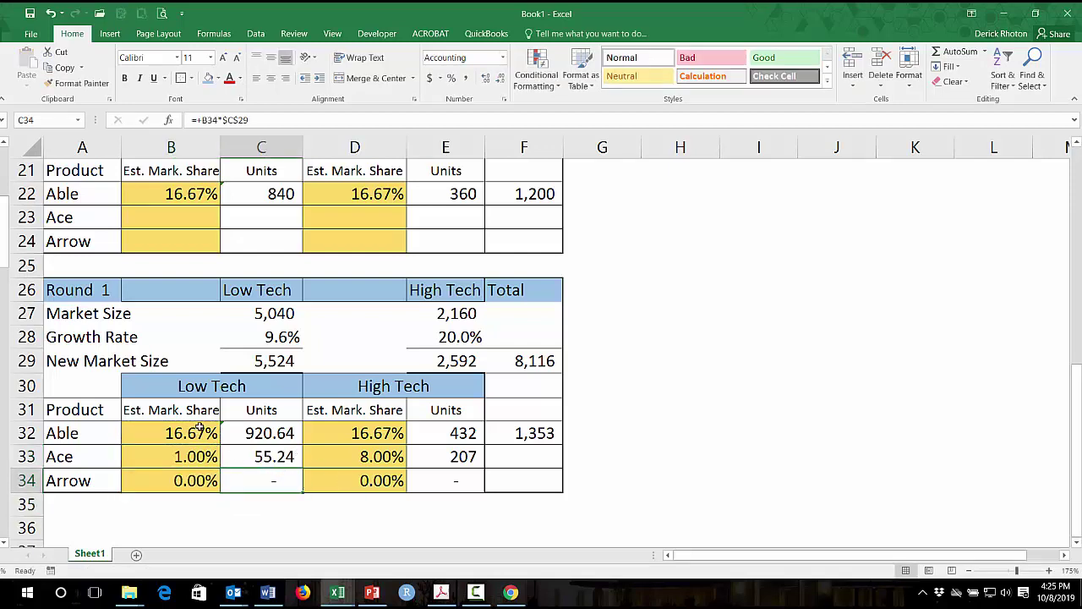
Show the Low Tech (B32:B34) and High Tech (D32:D34) shares with one decimal place
drag(201, 432, 197, 480)
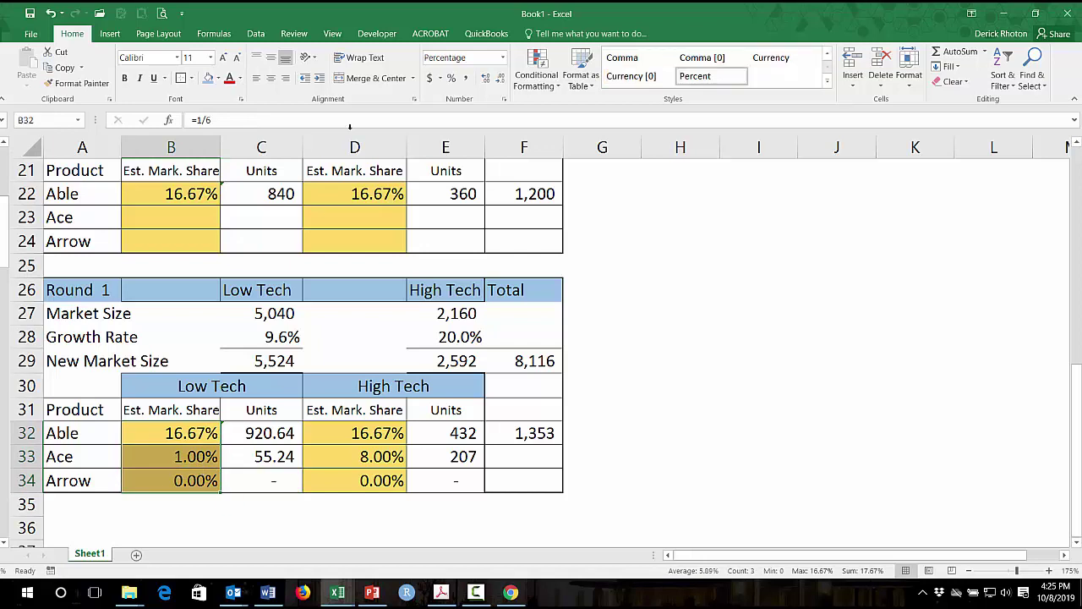
click(488, 78)
drag(387, 427, 381, 478)
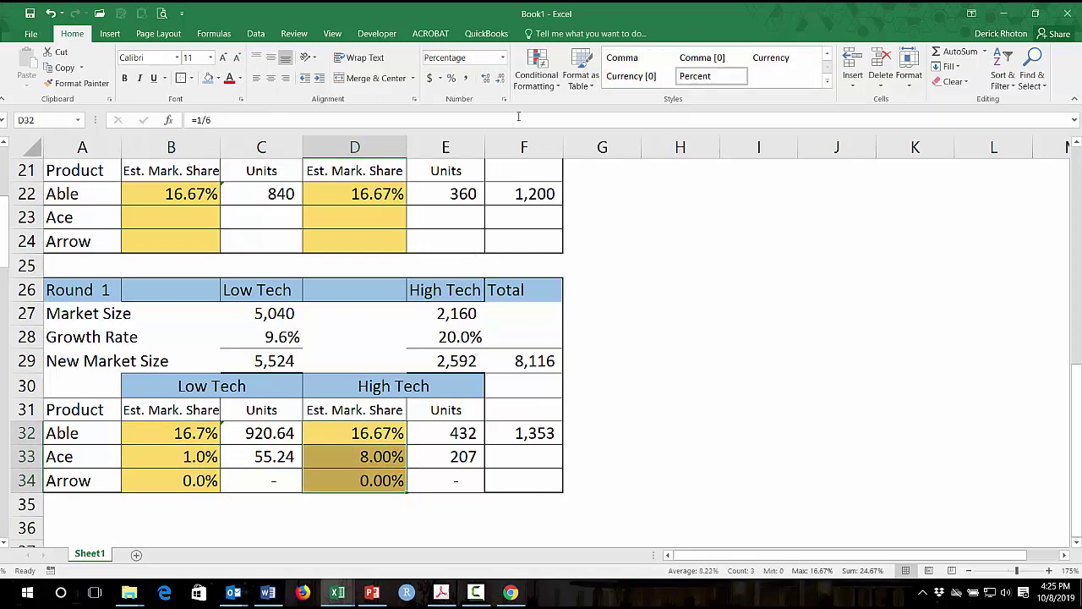
click(499, 77)
Copy Able's total units formula in F32 down to F33:F34 for Ace and Arrow
click(510, 438)
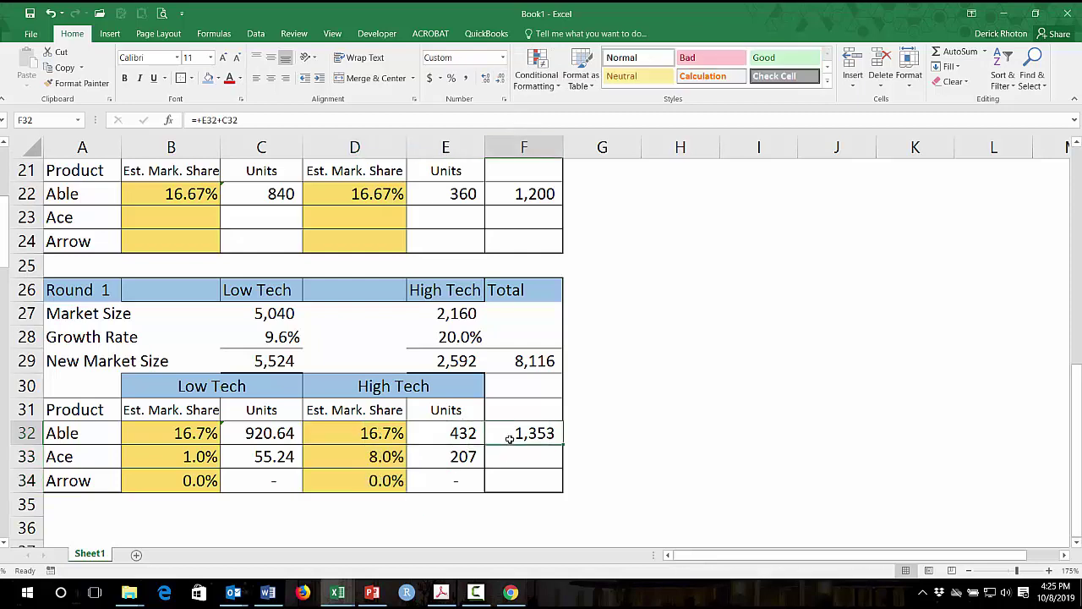
key(ctrl+c)
key(Down)
key(ctrl+v)
key(Down)
key(ctrl+v)
key(Down)
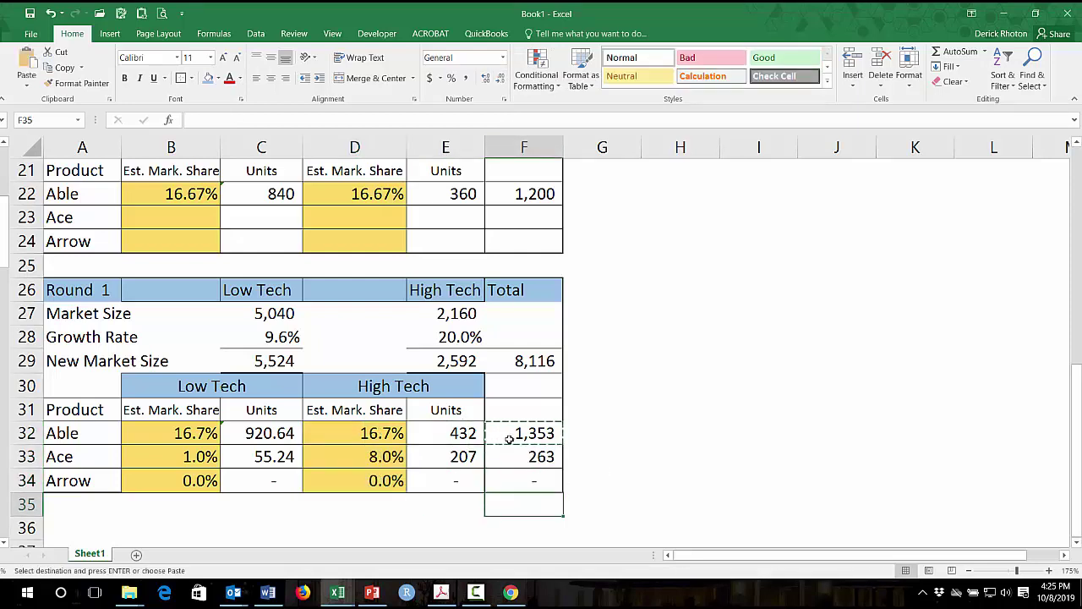
key(Escape)
drag(115, 415, 517, 459)
Add All Borders to the product rows and a thick outside border around the Round 1 block
click(191, 78)
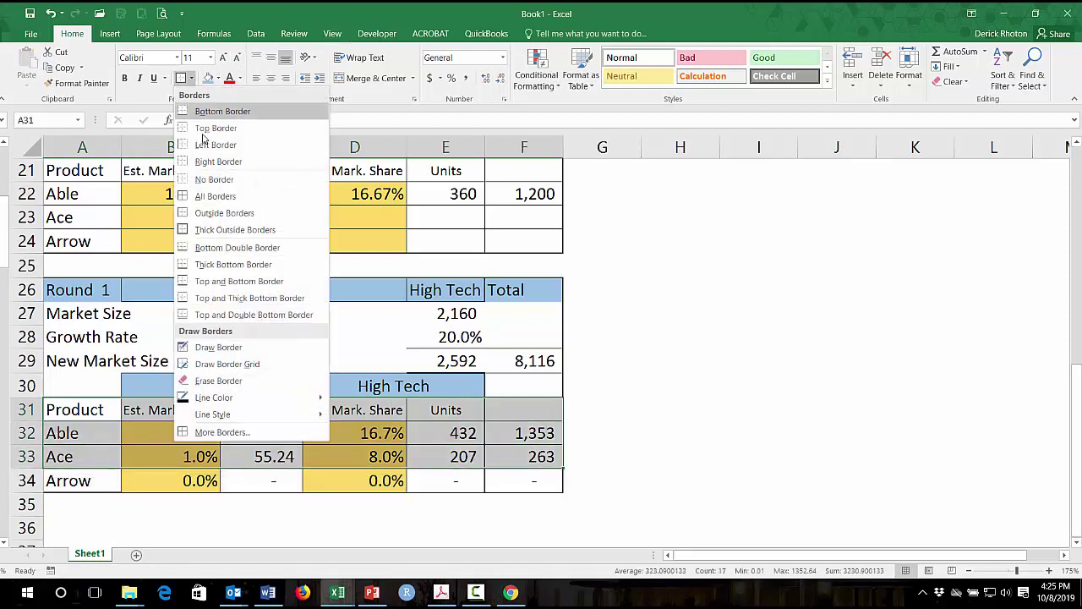
click(209, 212)
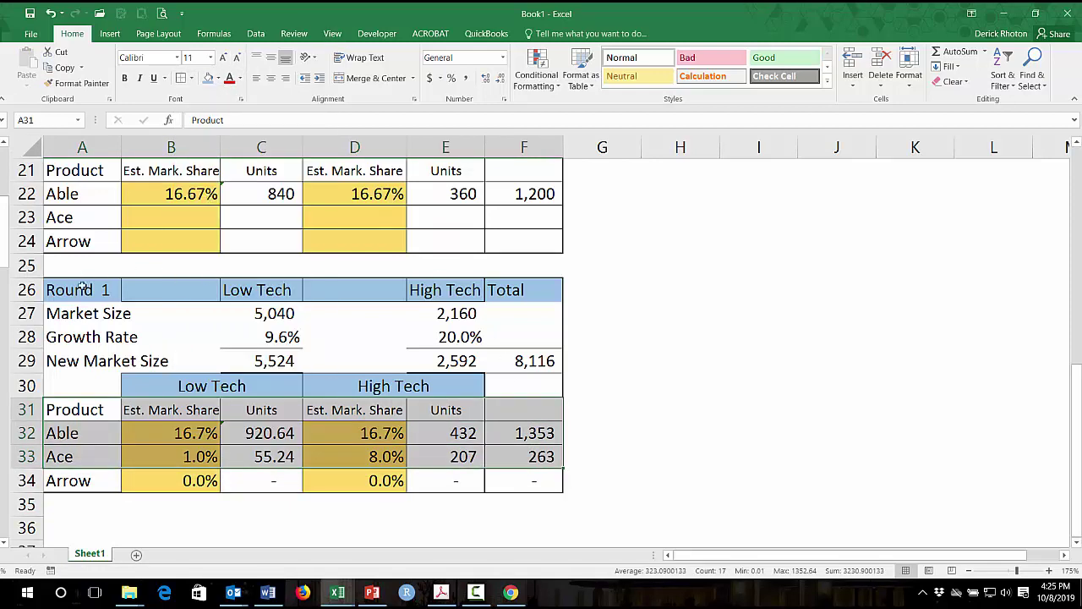
mouse_move(82, 288)
mouse_down()
mouse_move(253, 292)
mouse_move(503, 359)
mouse_move(492, 475)
mouse_up()
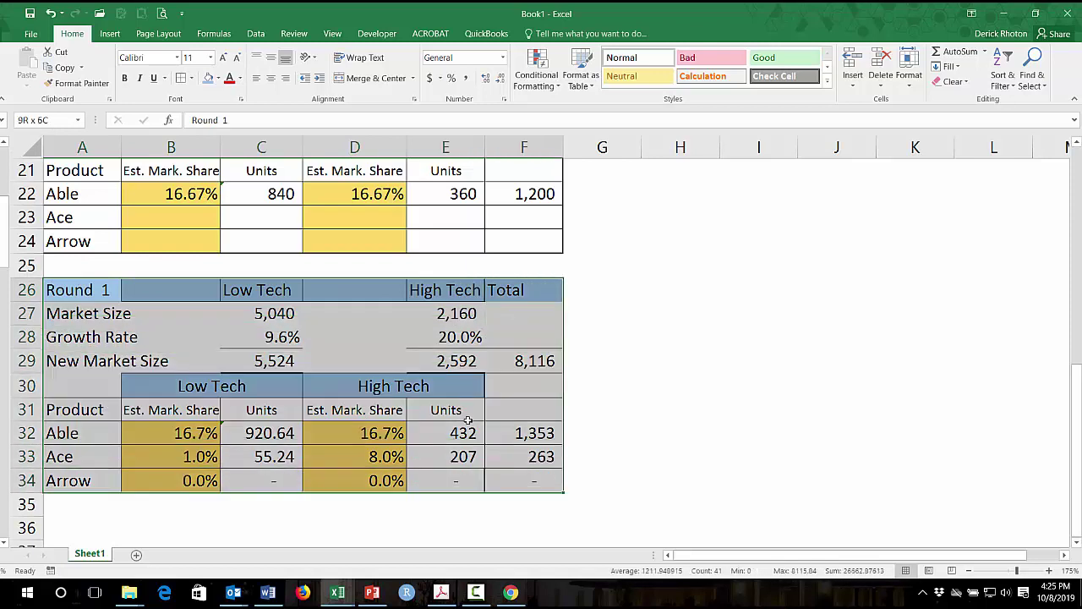
click(191, 78)
click(221, 230)
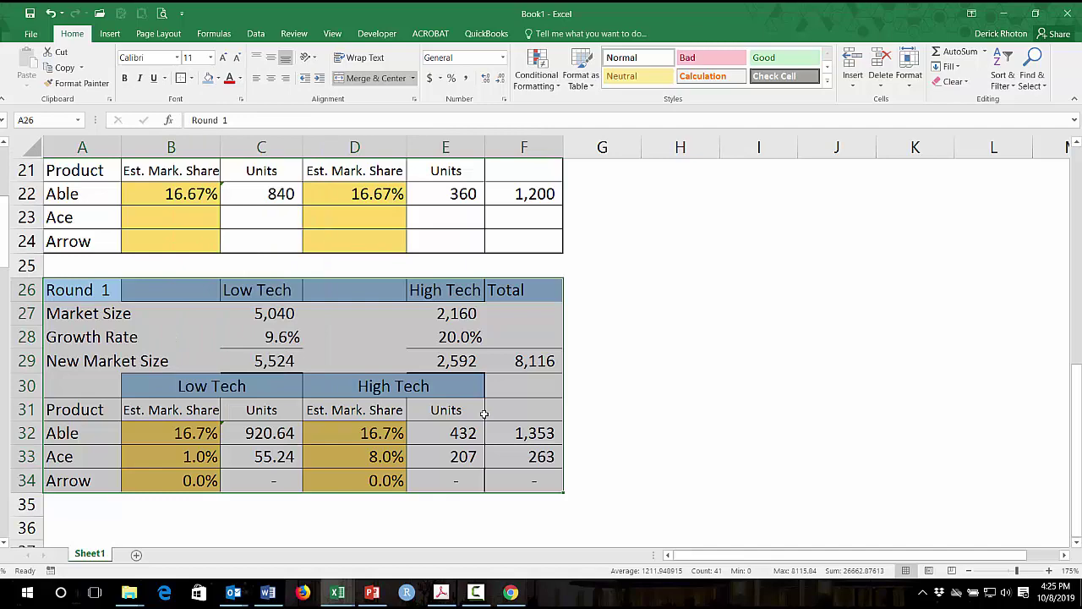
Redo F34's left border in a different line style via Format Cells
click(594, 459)
click(528, 480)
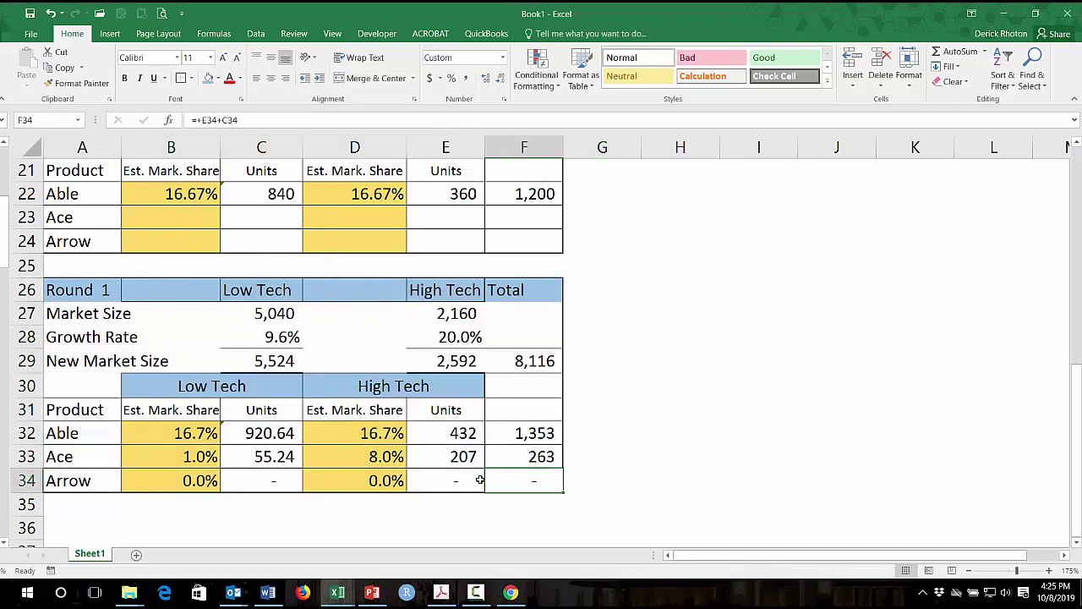
right_click(534, 481)
key(Escape)
click(560, 394)
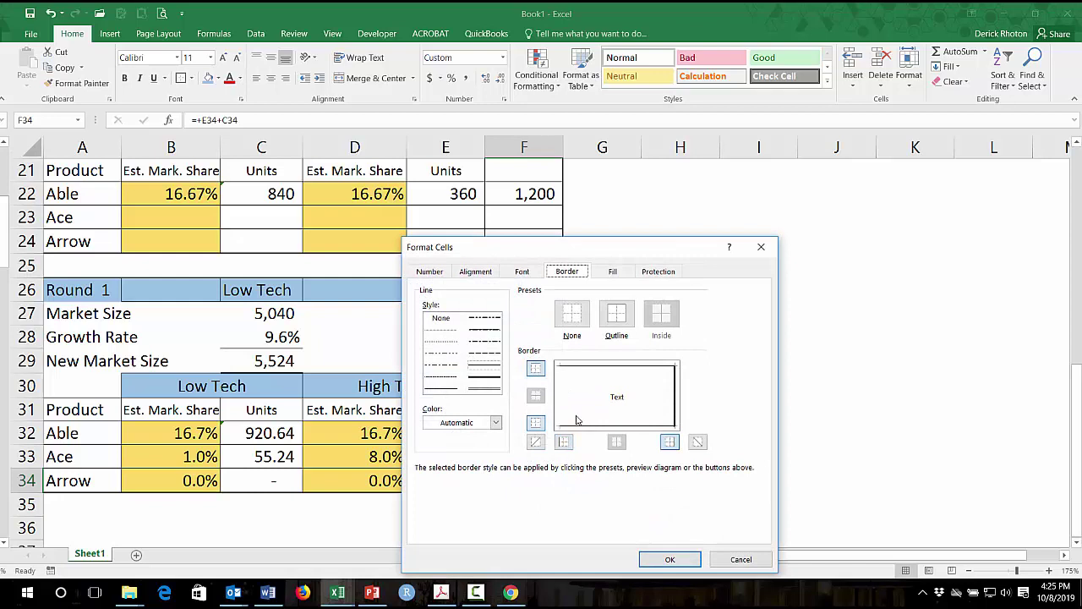
click(455, 389)
click(562, 397)
click(668, 559)
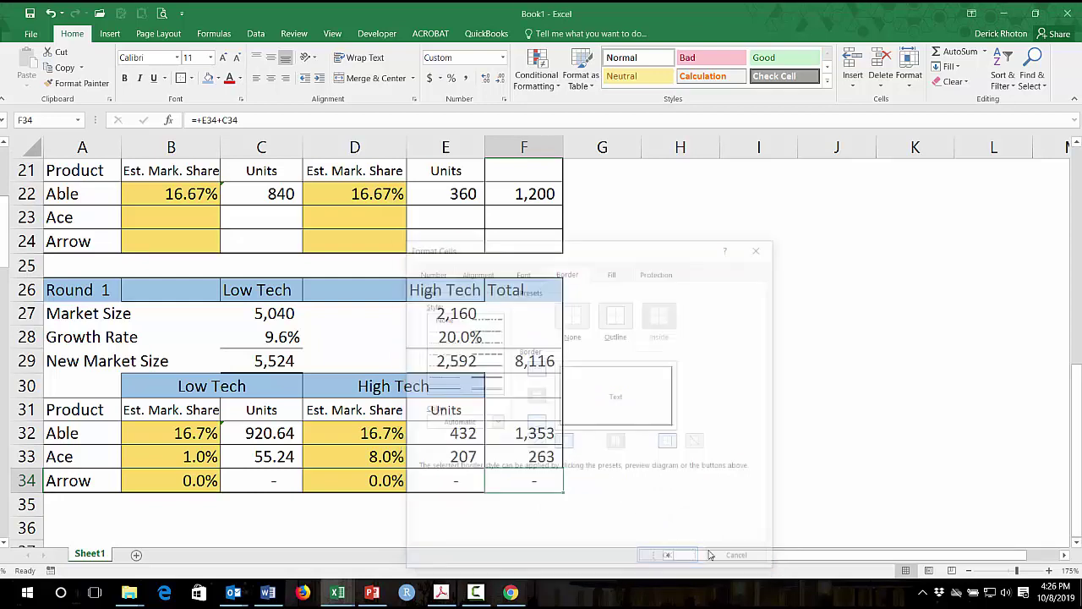
click(758, 456)
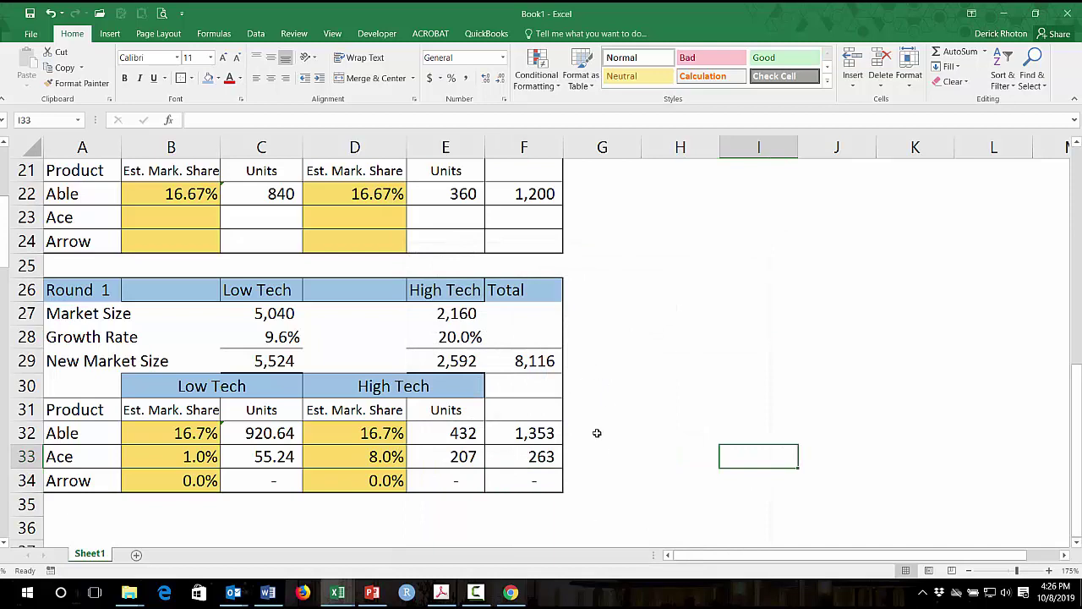
Centre the Total header in F26 vertically and horizontally, and copy it to F30
click(525, 385)
click(526, 288)
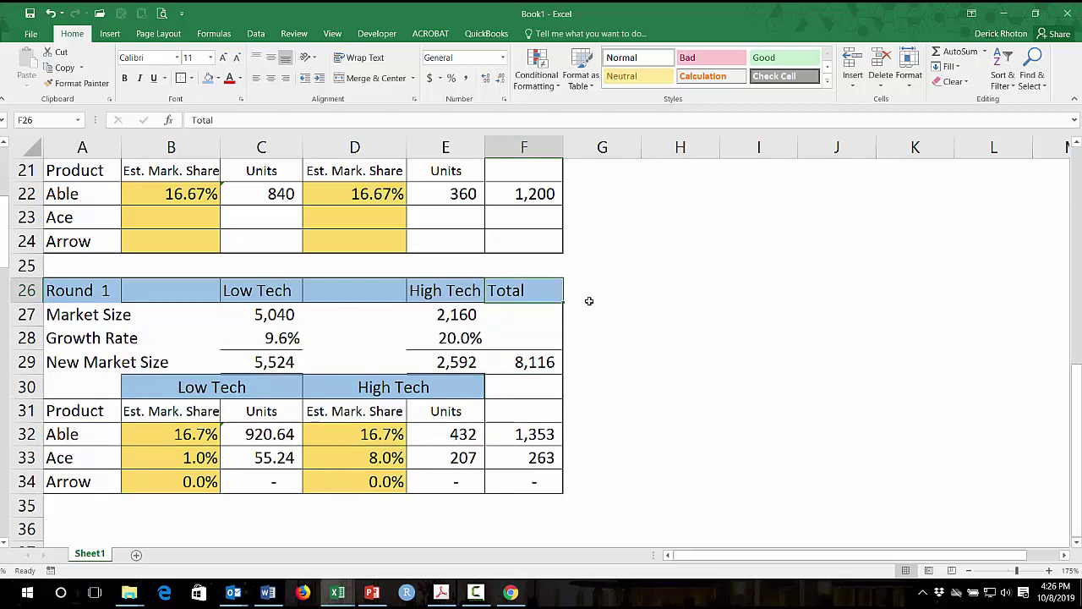
click(271, 58)
click(270, 78)
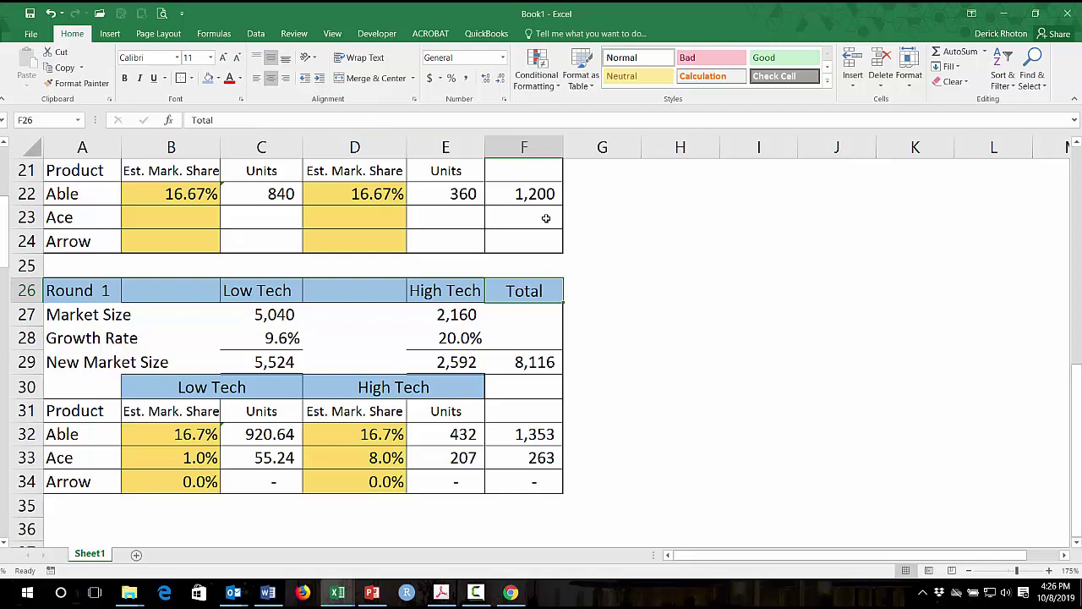
key(ctrl+c)
key(Down)
key(Down)
key(Down)
key(Down)
key(ctrl+v)
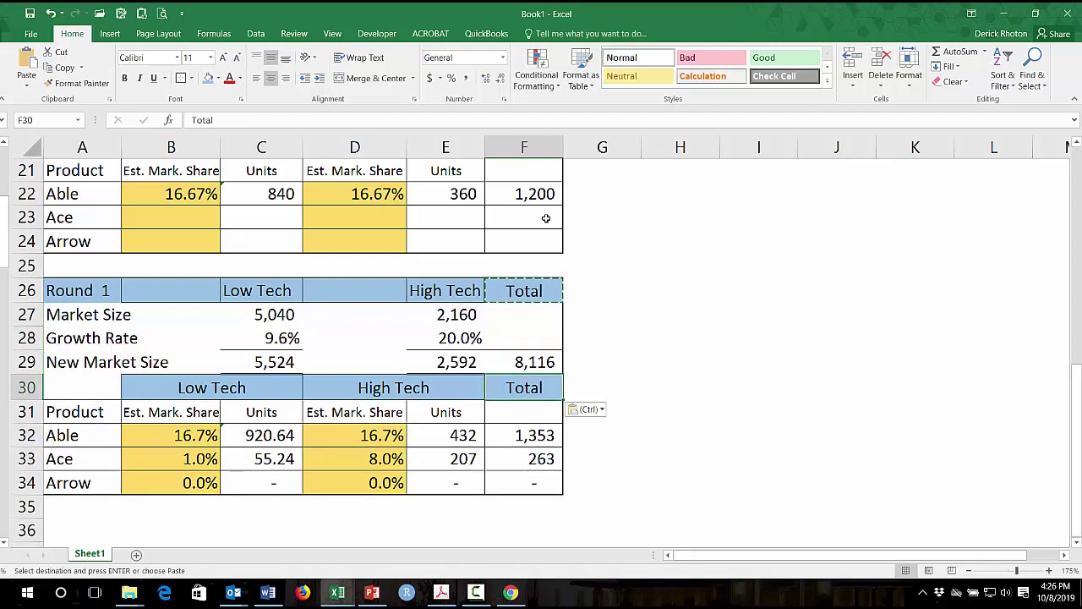
key(Down)
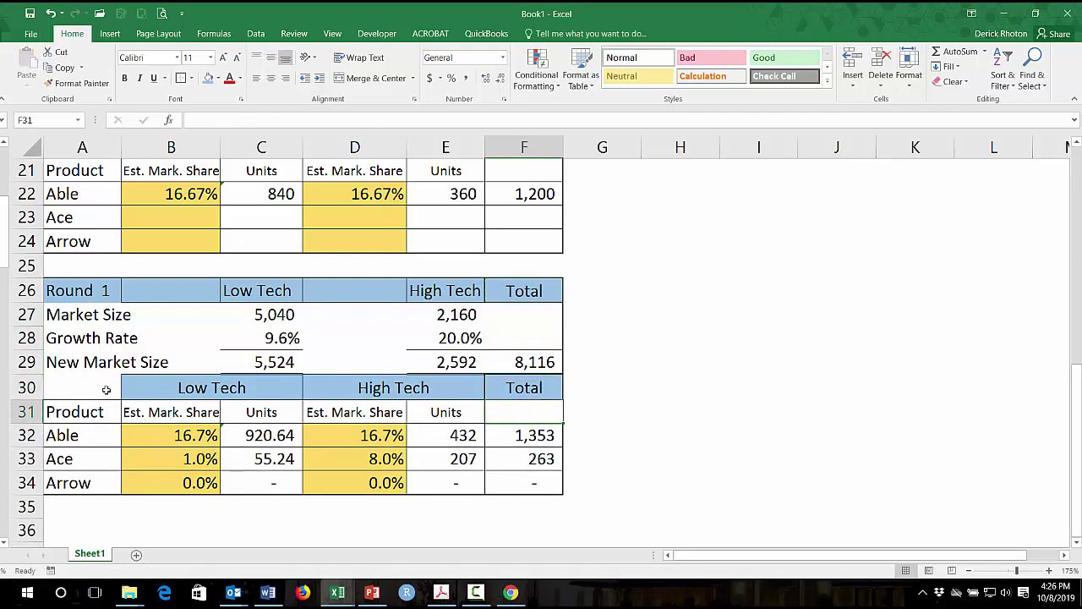
Copy the Round 1 block to A36 and relabel it Round 2
drag(85, 293, 533, 481)
key(ctrl+c)
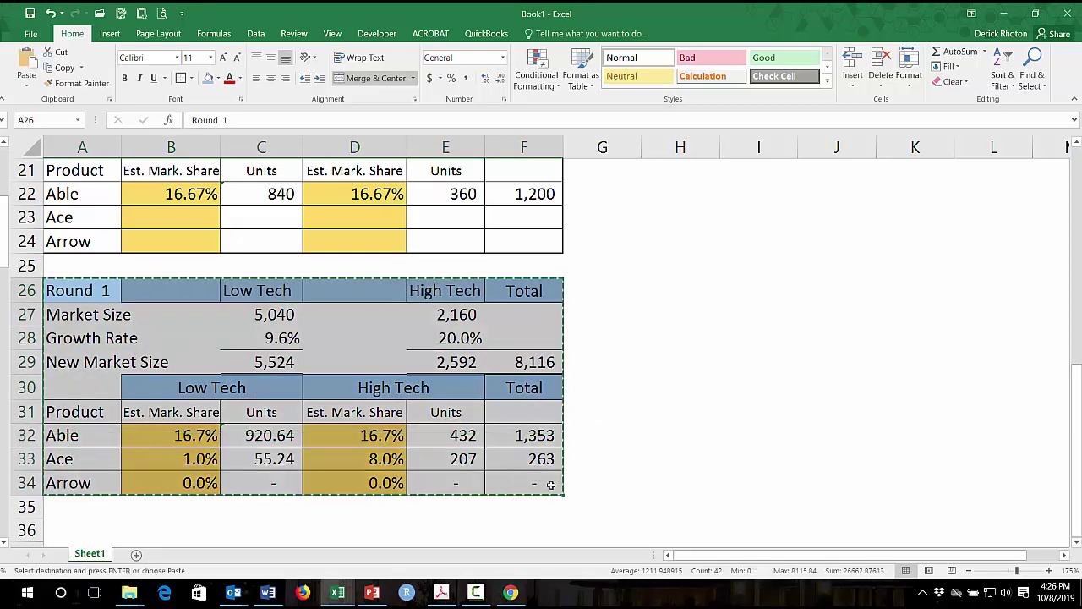
scroll(73, 363, down, 3)
click(70, 337)
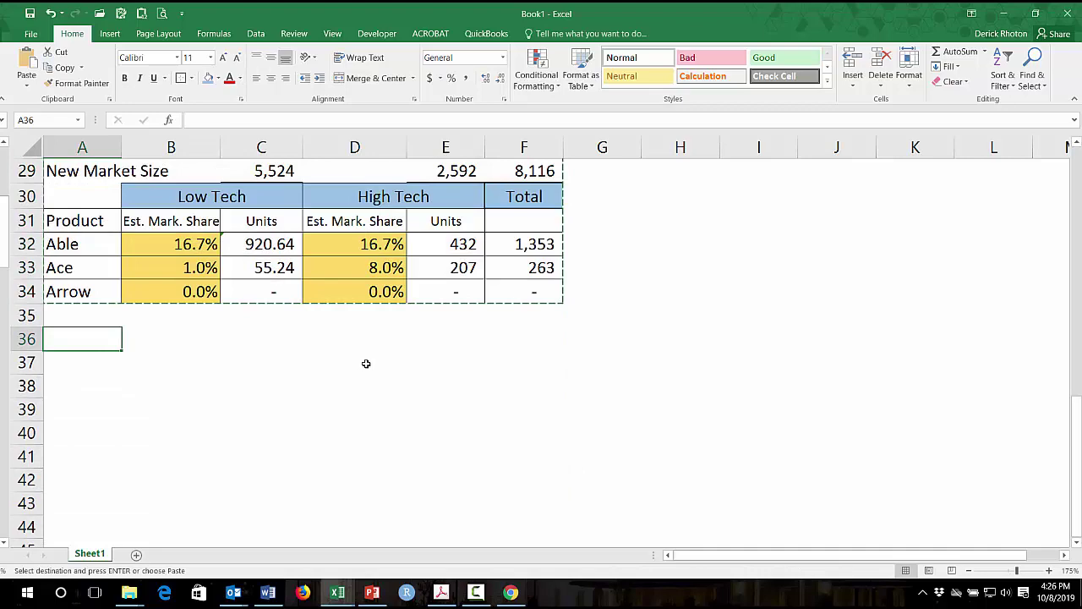
key(Return)
click(103, 340)
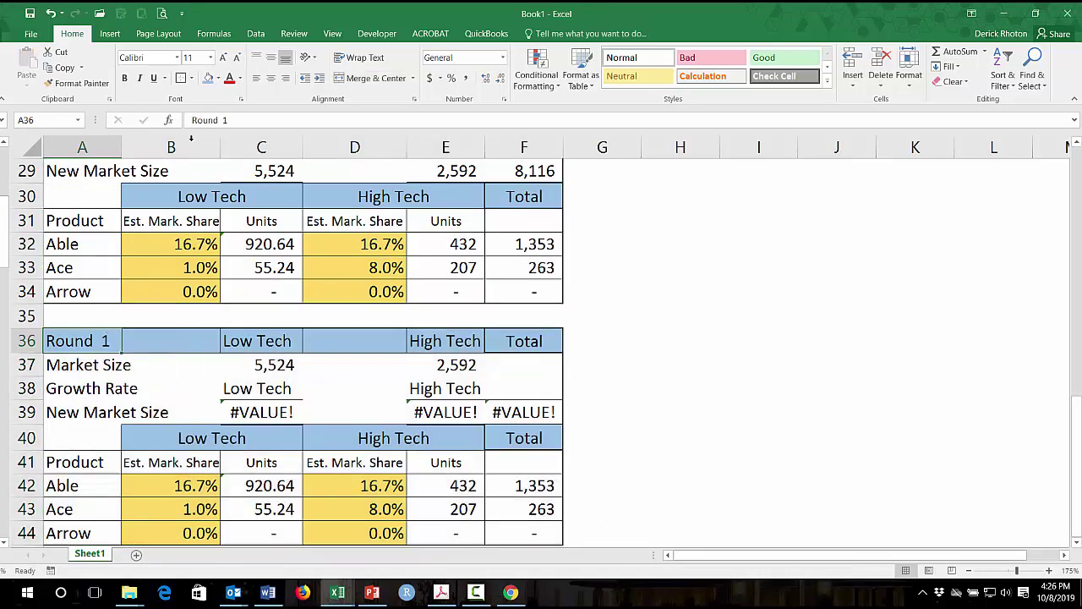
click(224, 120)
key(BackSpace)
text(2)
key(Return)
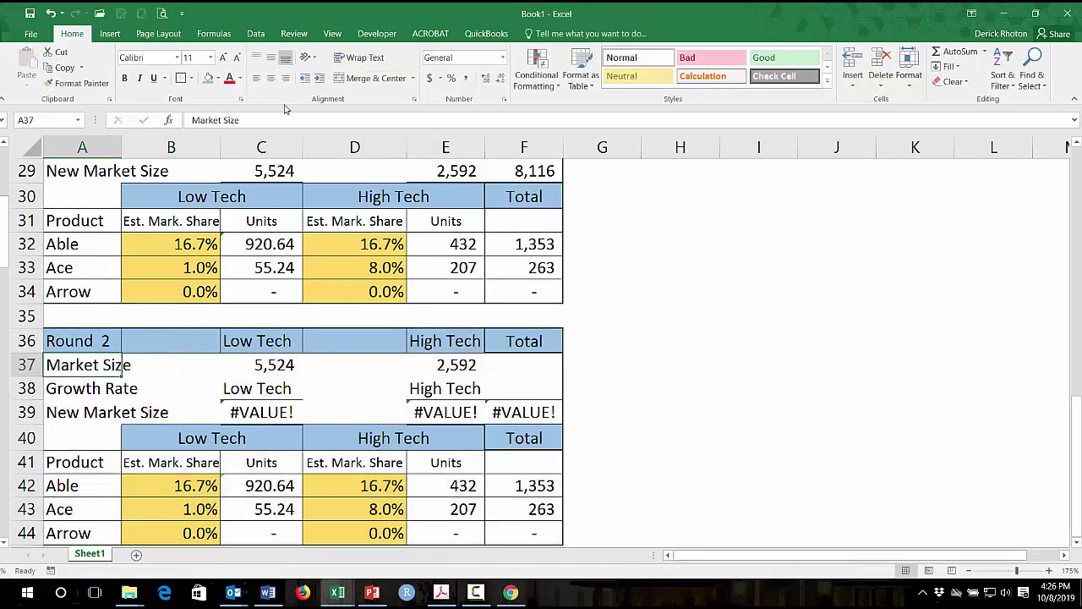
key(Up)
Link the Round 2 Low Tech growth rate in C38 to =+C7
key(Down)
key(Down)
key(Up)
key(Right)
key(Right)
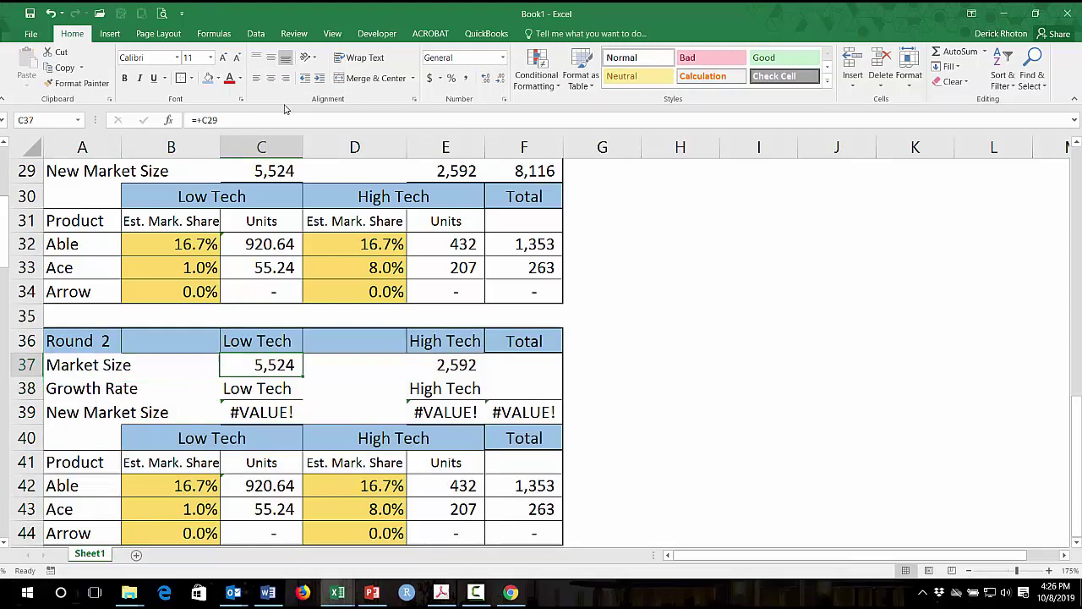
ctrl+scroll(634, 257, down, 2)
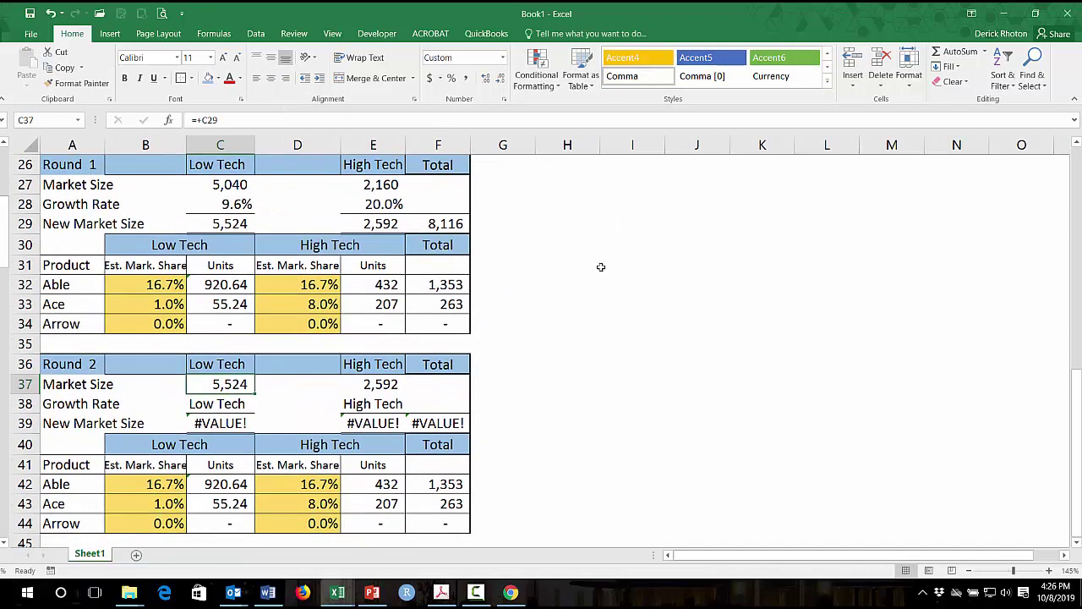
key(F2)
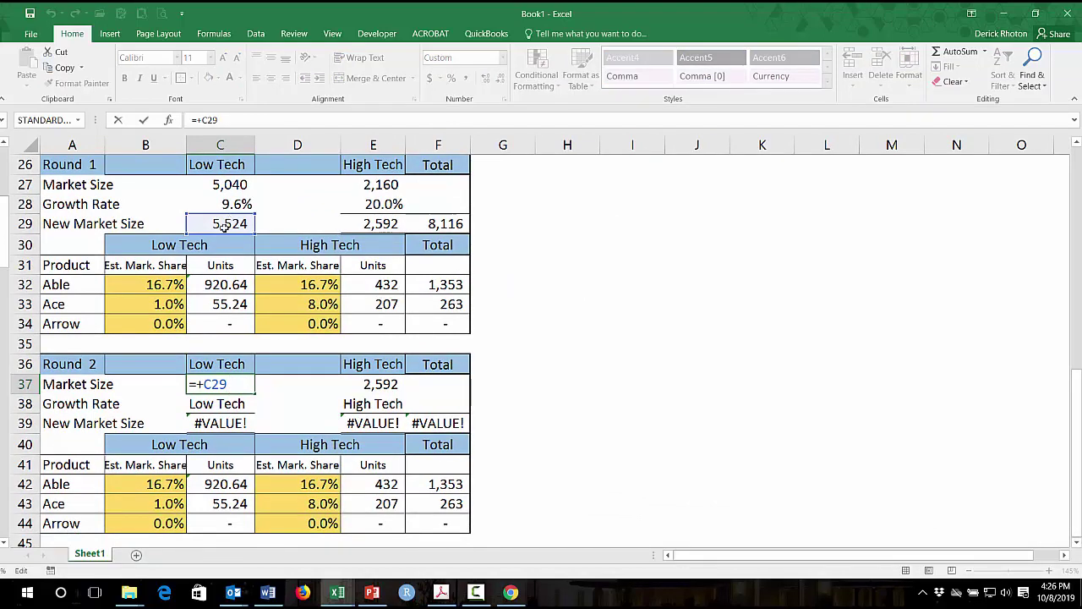
key(Escape)
click(215, 408)
text(+)
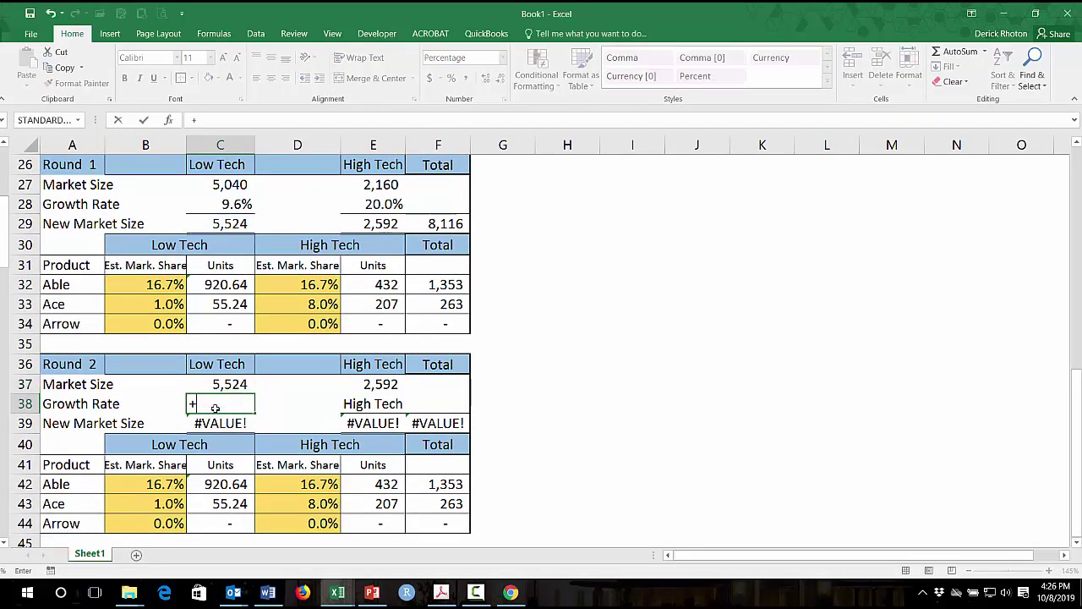
scroll(351, 423, up, 5)
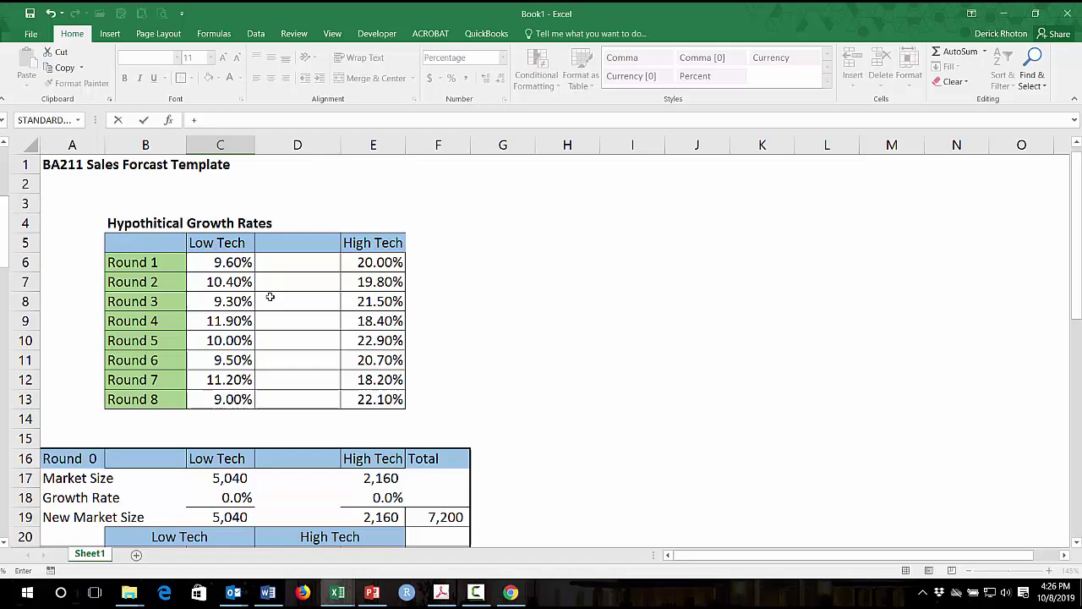
click(228, 283)
key(Return)
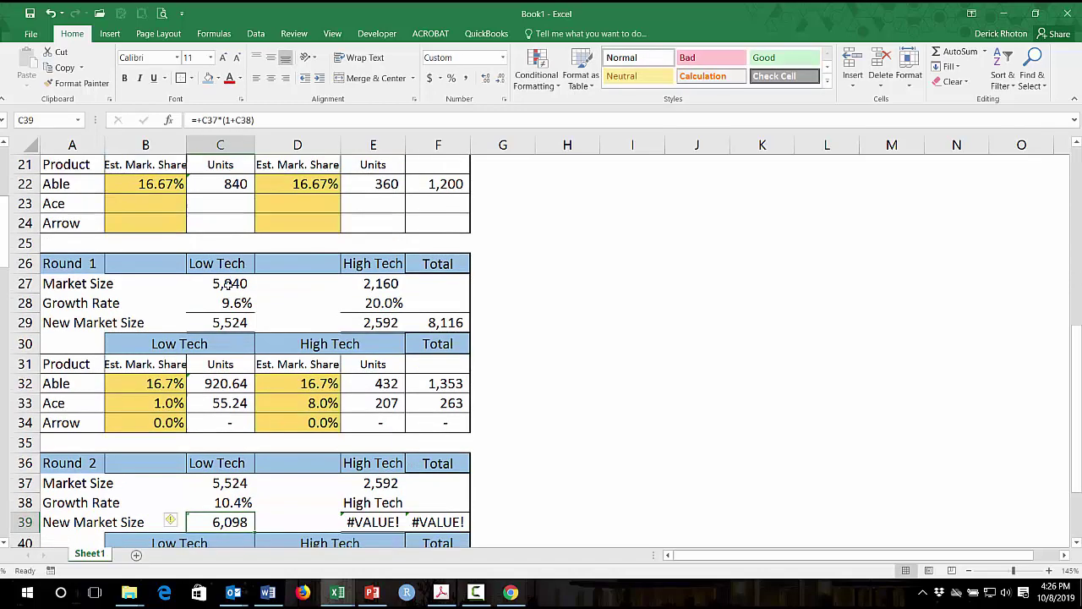
Copy the growth formula to E38 (=+E7) and confirm E37 reads =+E29
key(Up)
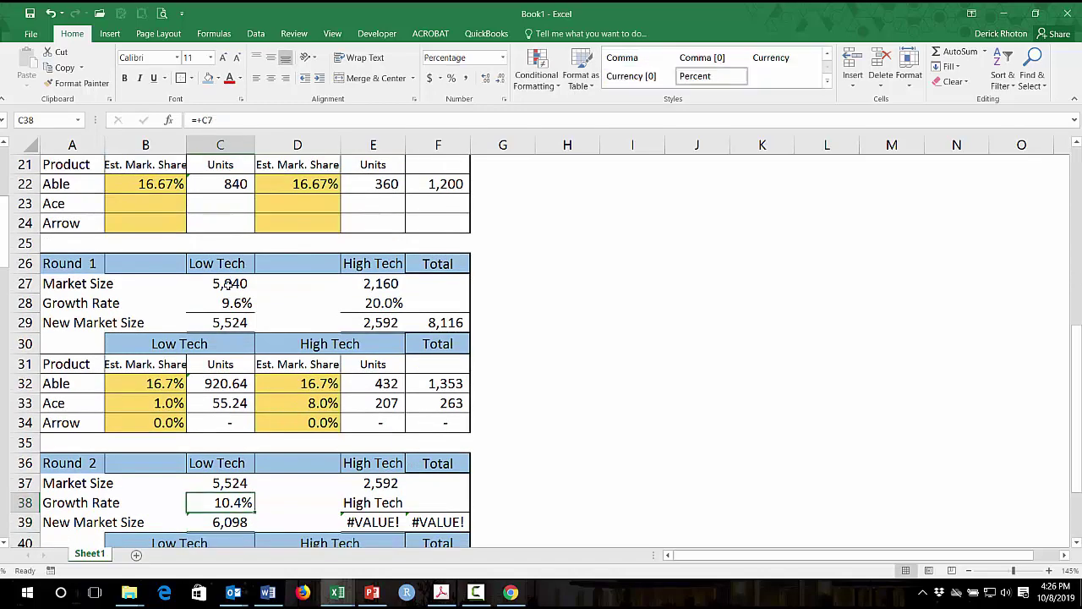
key(ctrl+c)
key(Right)
key(Right)
key(ctrl+v)
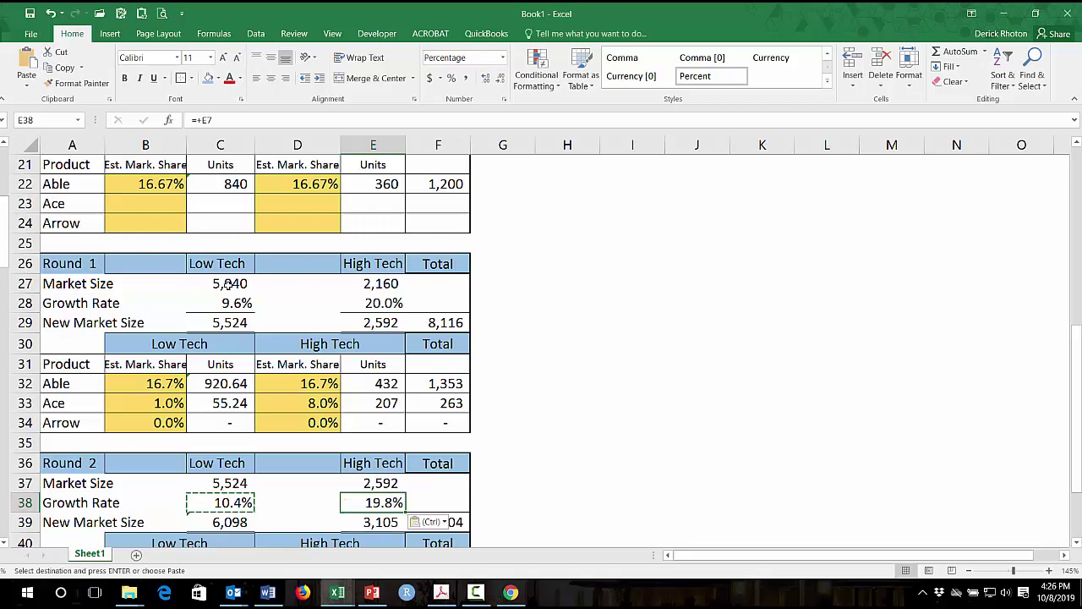
key(Escape)
key(Up)
key(F2)
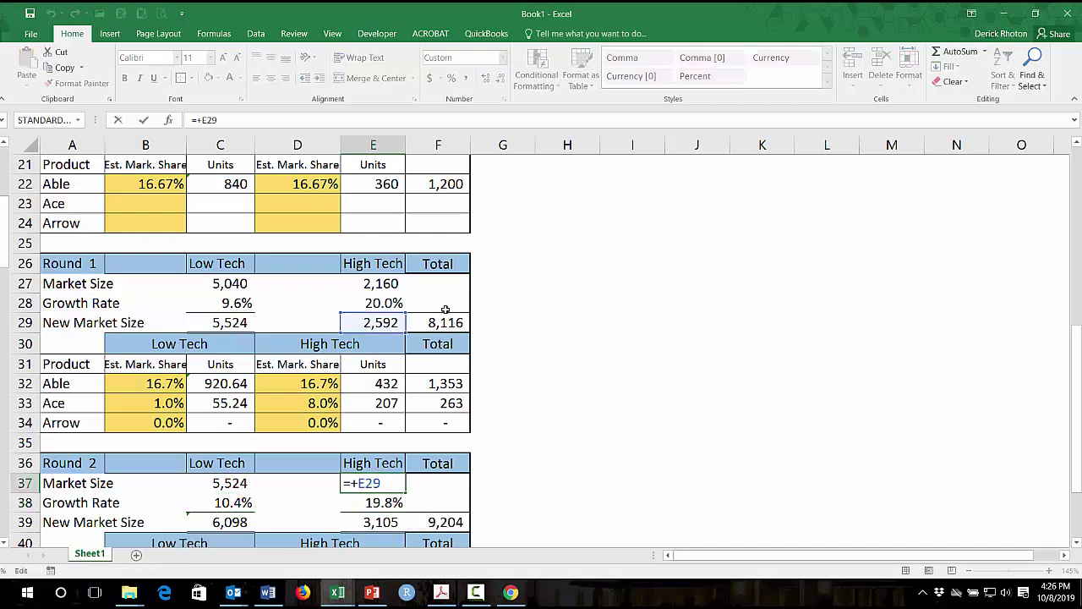
key(Return)
Review the Round 2 total and the C39/E39 new market size formulas
click(457, 488)
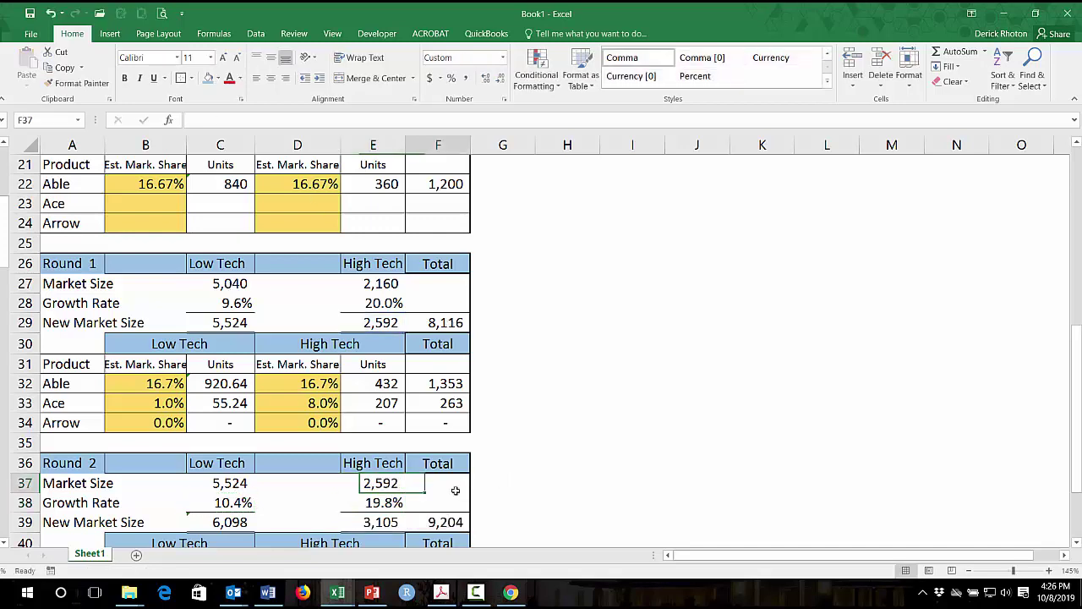
click(233, 521)
key(F2)
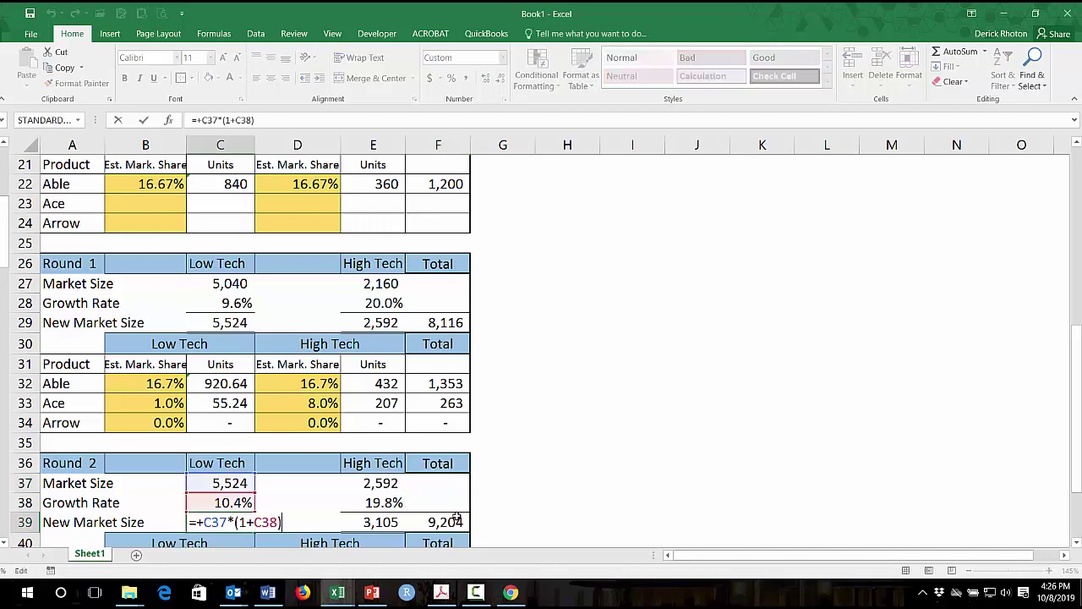
key(Escape)
click(390, 524)
key(F2)
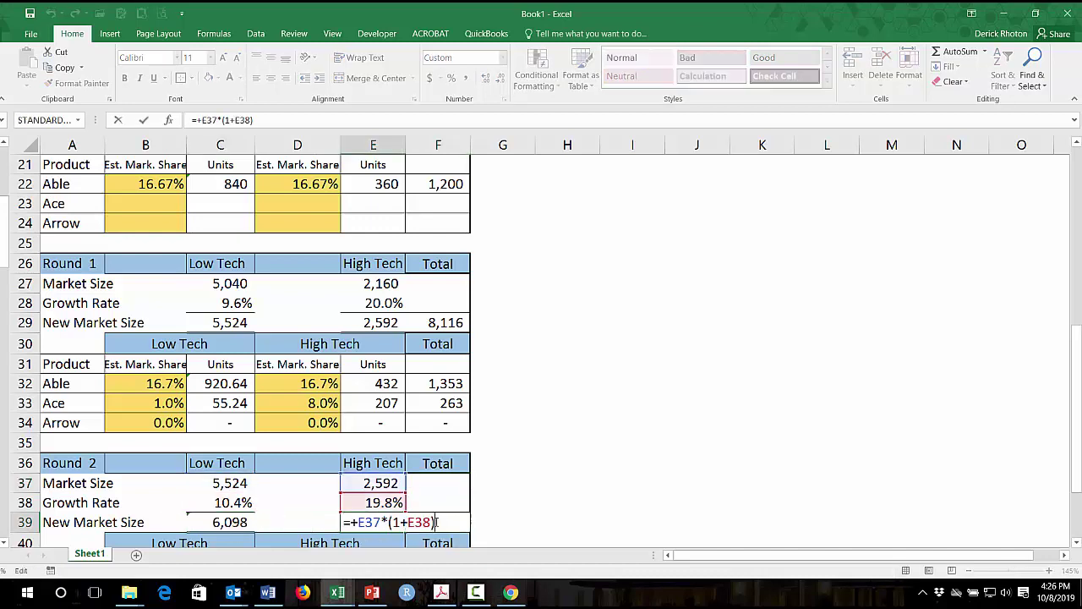
key(Tab)
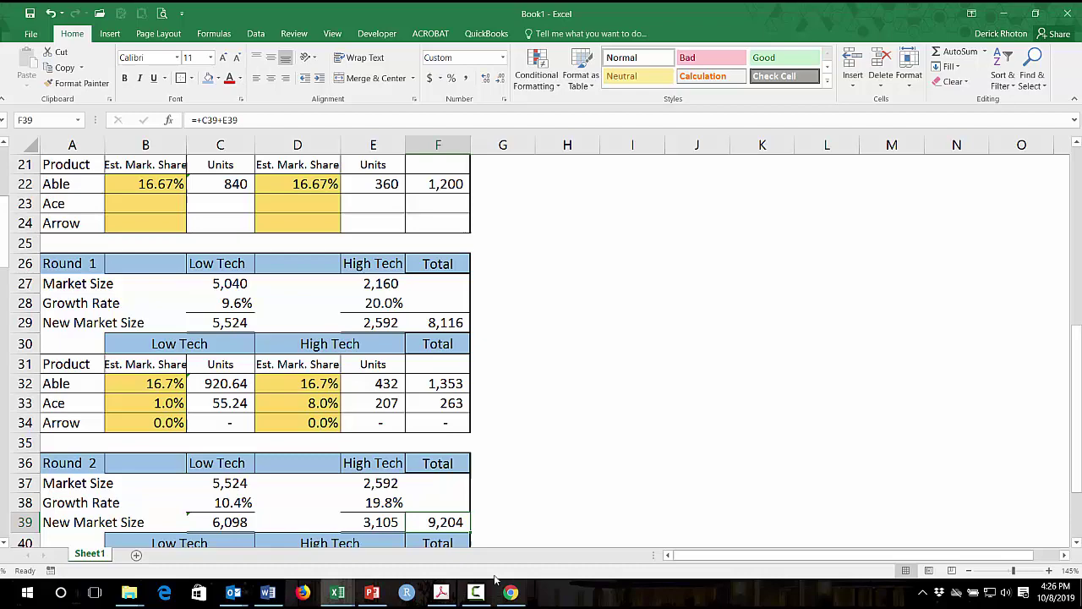
scroll(510, 530, down, 2)
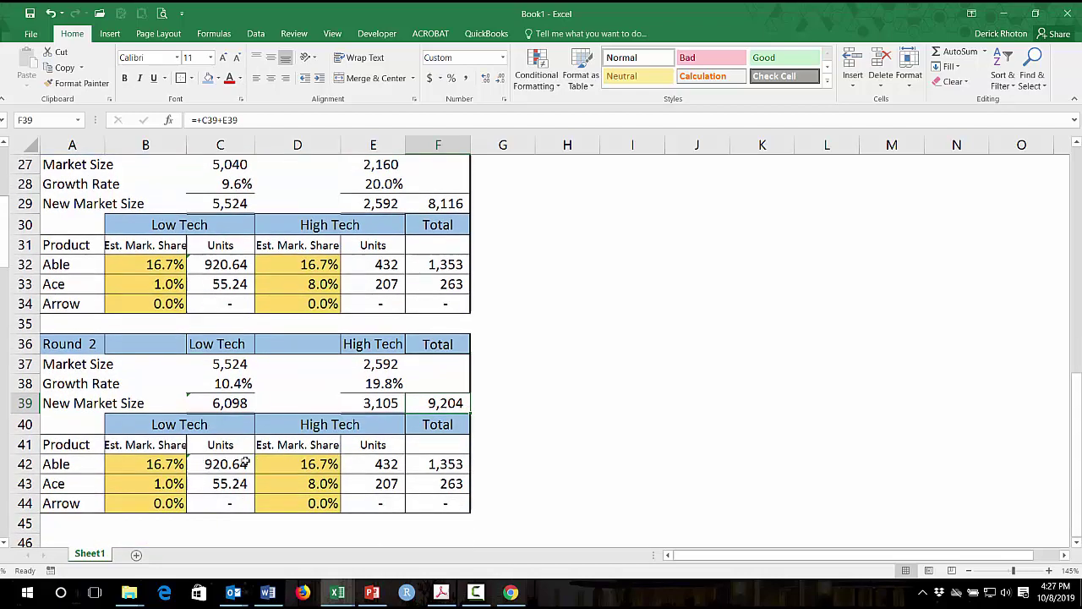
Round the Round 2 and Round 1 Low Tech units to whole numbers
drag(233, 464, 233, 499)
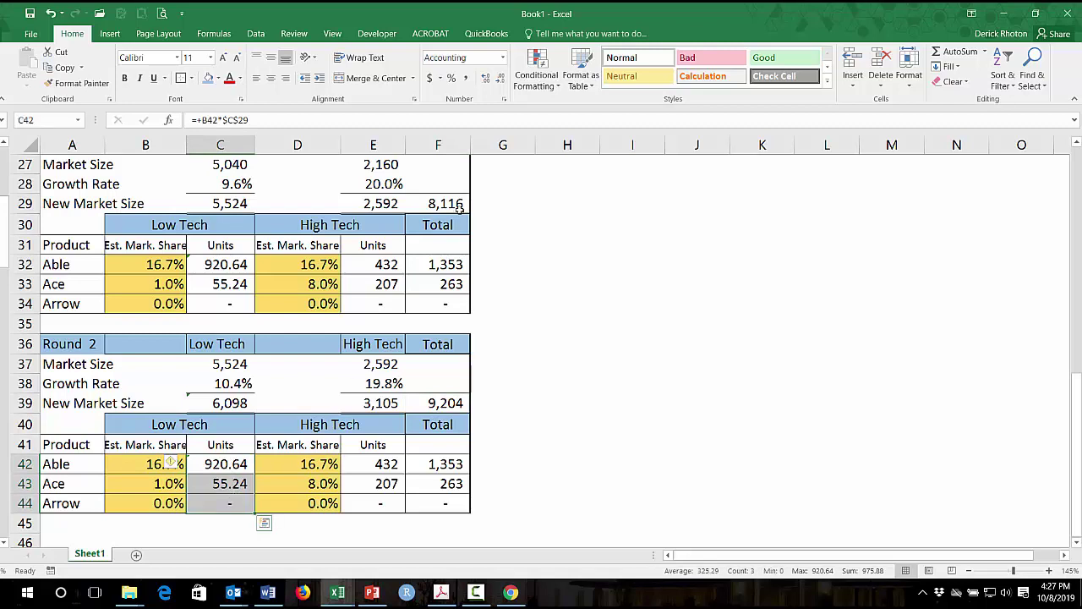
click(500, 80)
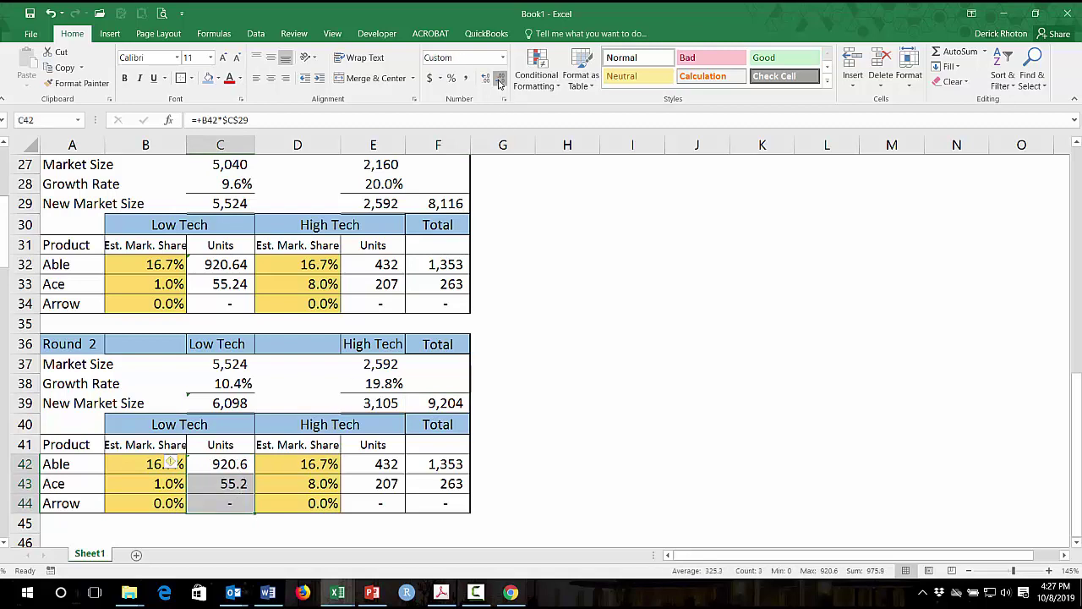
click(500, 80)
drag(214, 262, 217, 301)
click(500, 79)
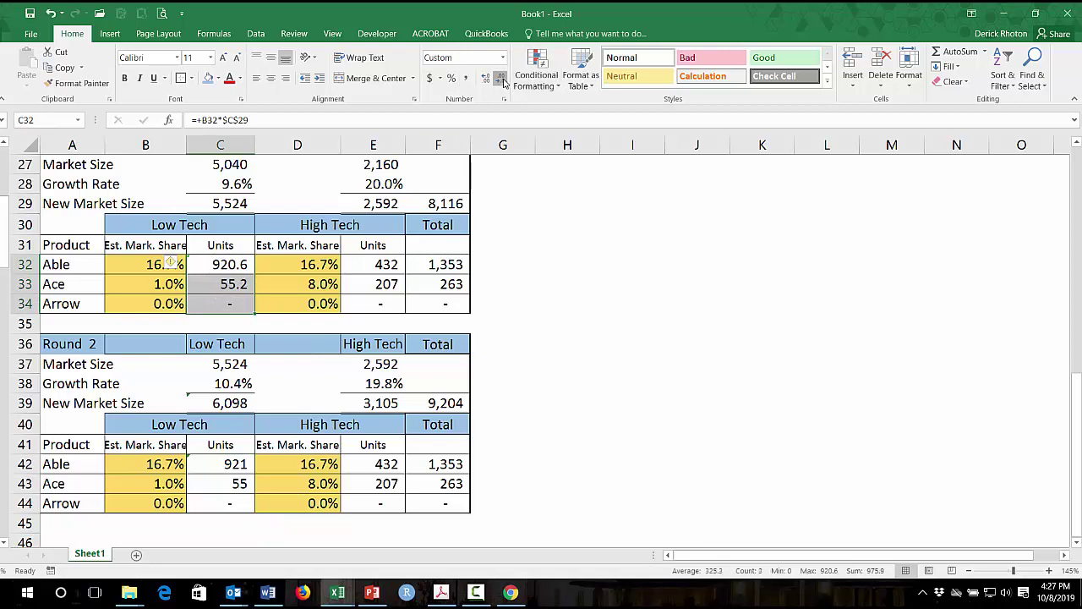
click(500, 80)
Set Able's Round 2 market shares to 20% Low Tech and 5% High Tech
click(382, 476)
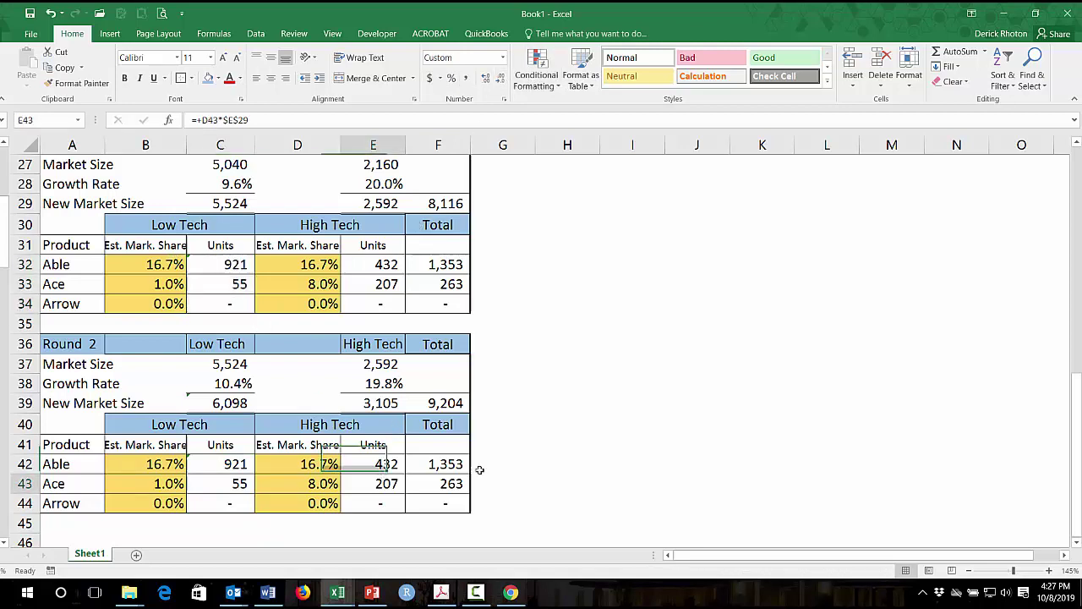
click(173, 465)
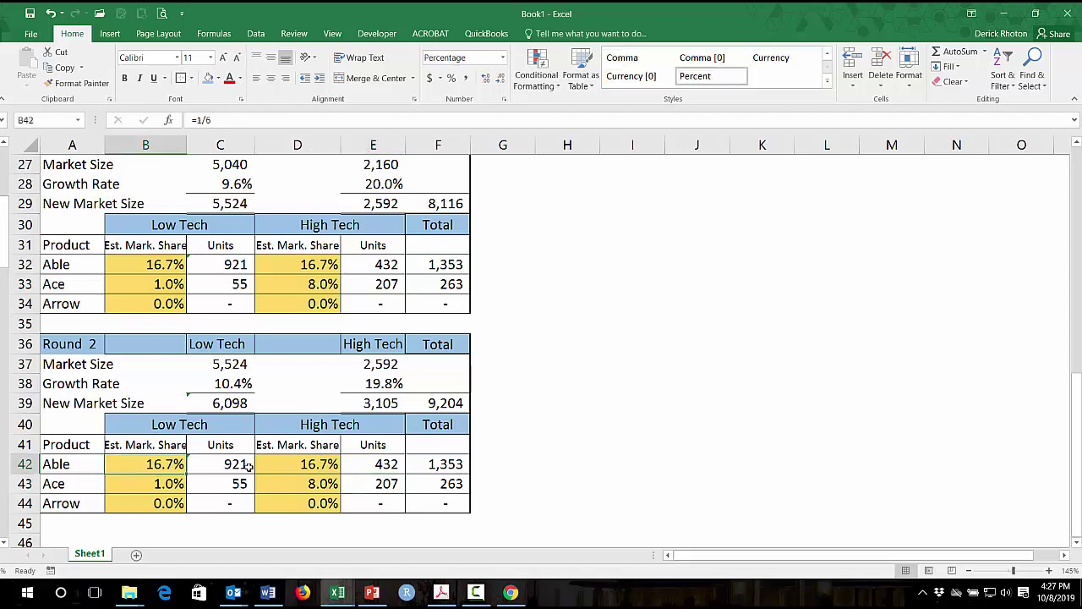
click(305, 468)
click(171, 465)
text(20%)
key(Tab)
key(Tab)
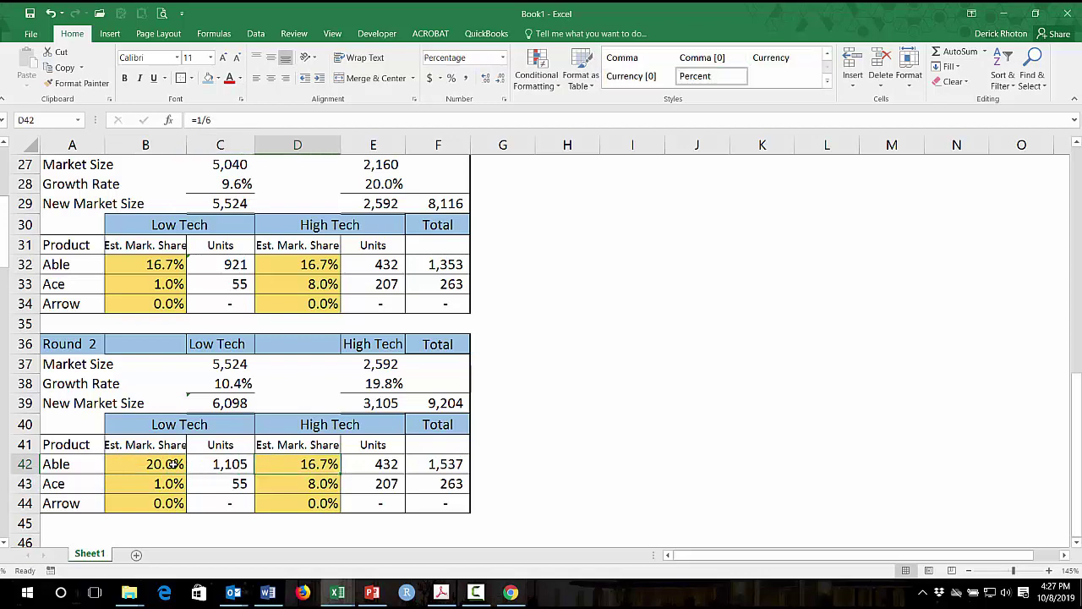
text(5%)
key(Tab)
key(Tab)
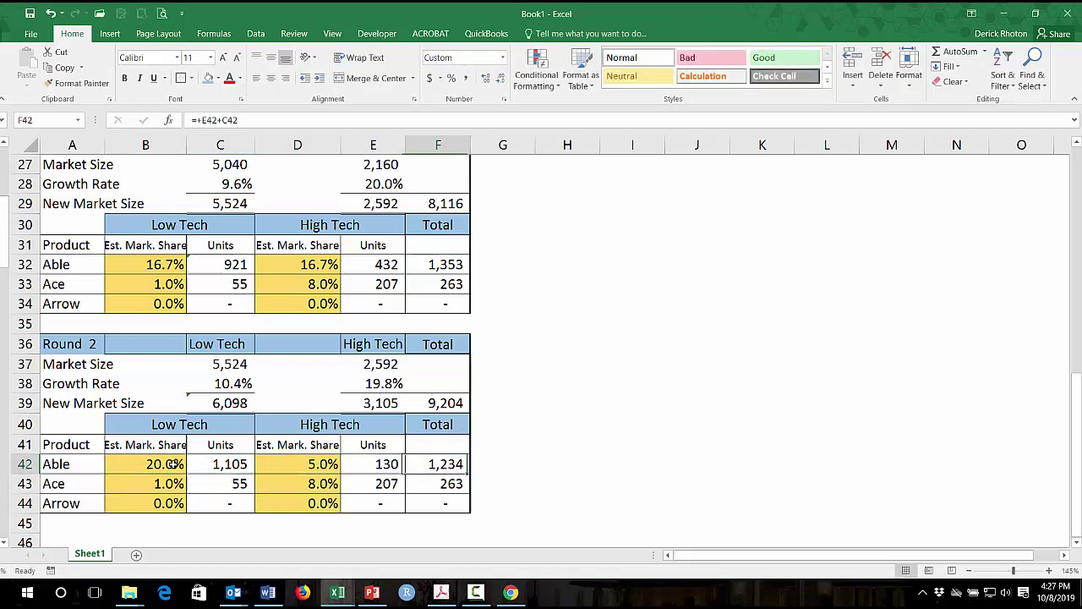
Set Ace's Round 2 shares to 10% High Tech and 0% Low Tech, totalling 259 units
click(238, 483)
click(307, 483)
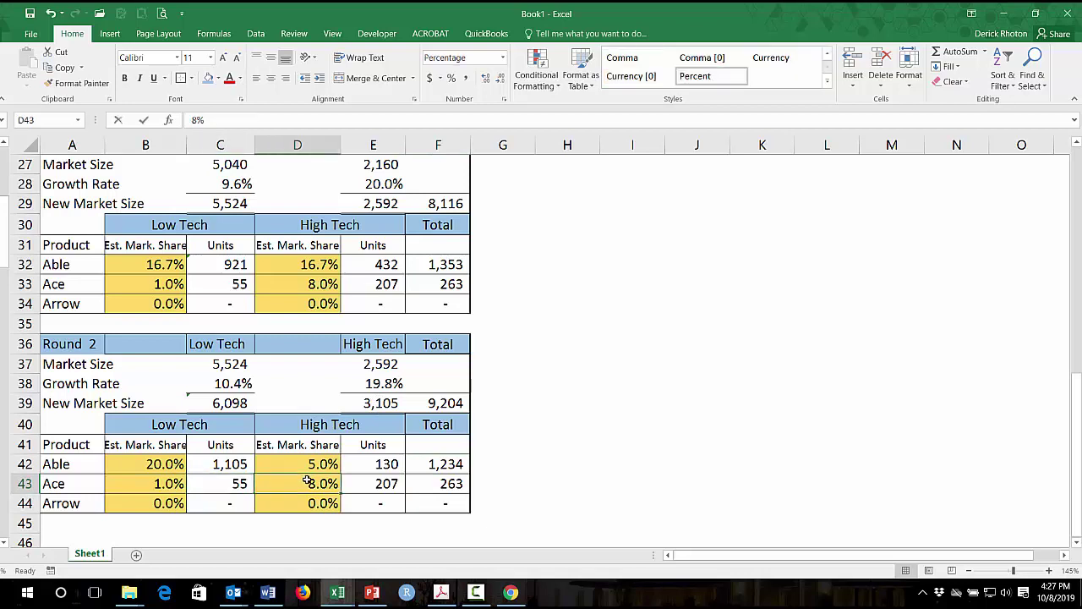
text(10%)
key(Return)
click(307, 483)
key(Left)
key(Left)
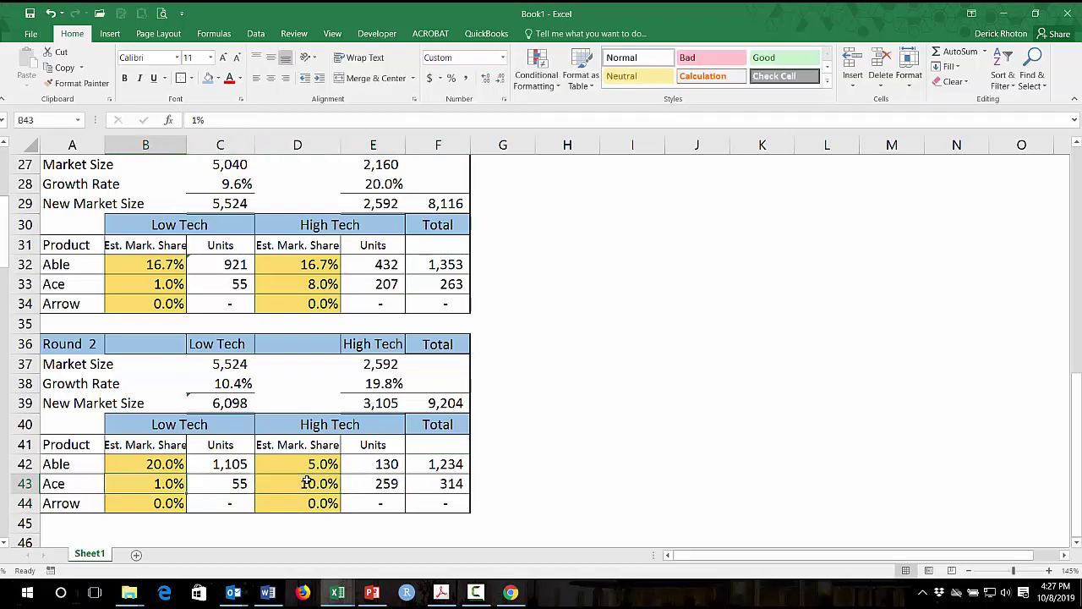
text(0)
key(Return)
click(307, 483)
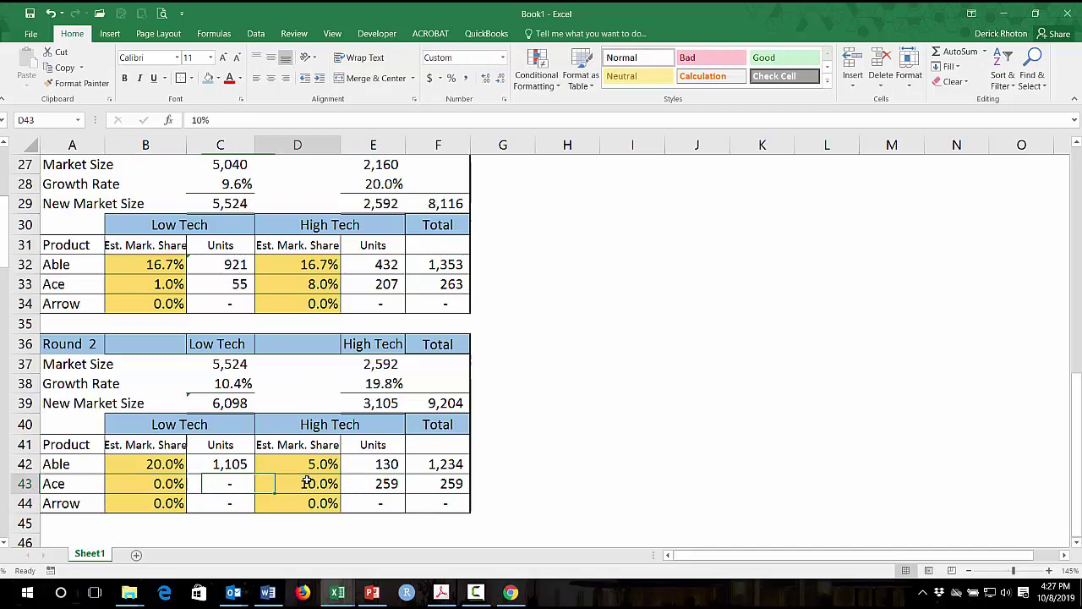
click(415, 483)
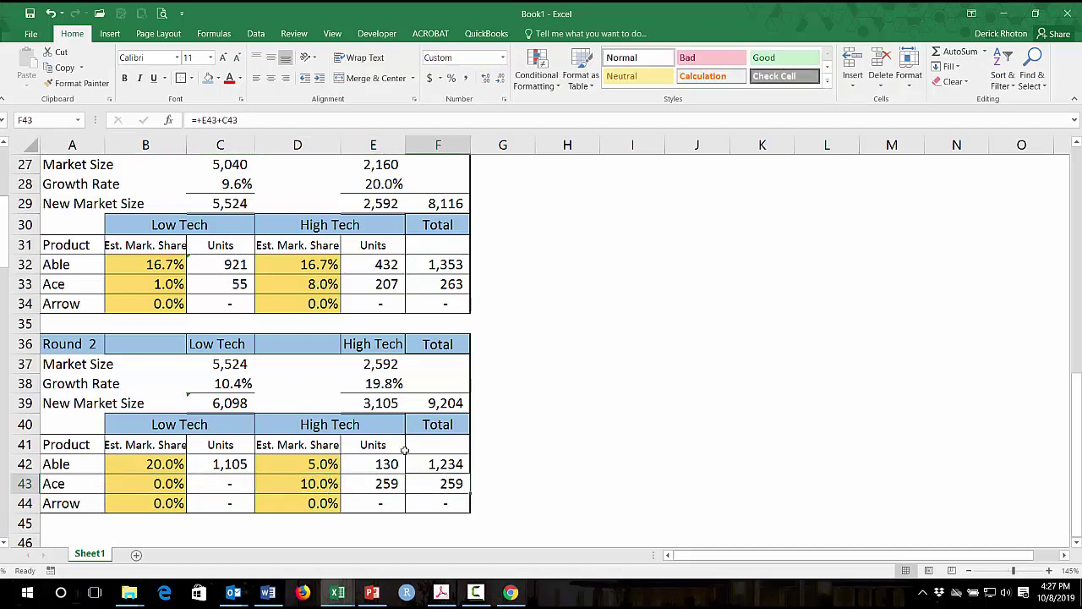
scroll(405, 450, down, 1)
Copy the Round 2 block A36:F44 and paste it at row 46
drag(80, 304, 481, 468)
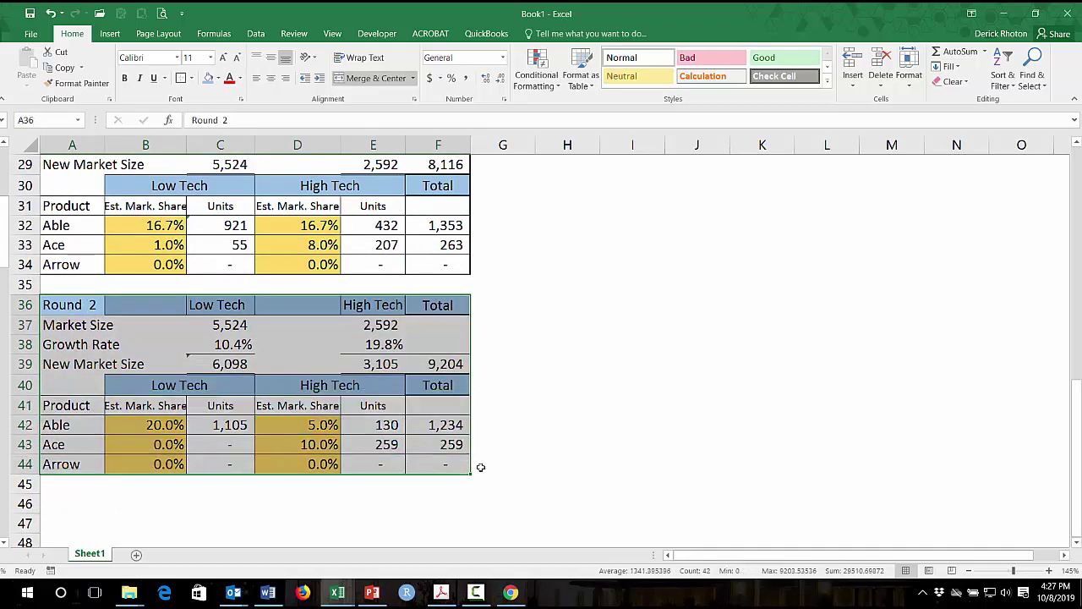
key(ctrl+c)
scroll(101, 415, down, 2)
click(75, 423)
key(ctrl+v)
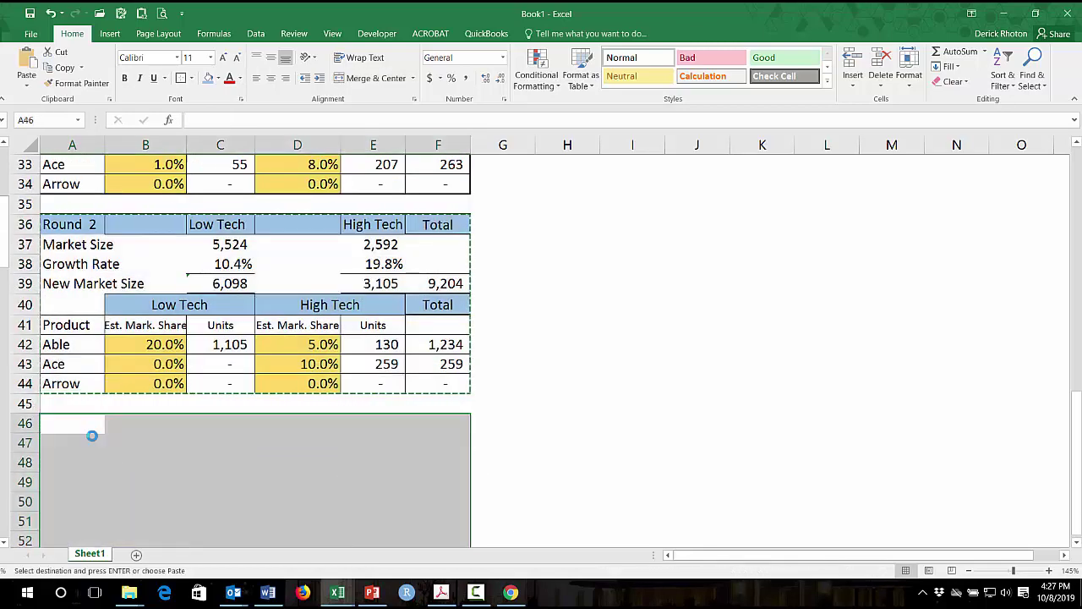
Rename the pasted block's label to Round 3
click(224, 120)
key(BackSpace)
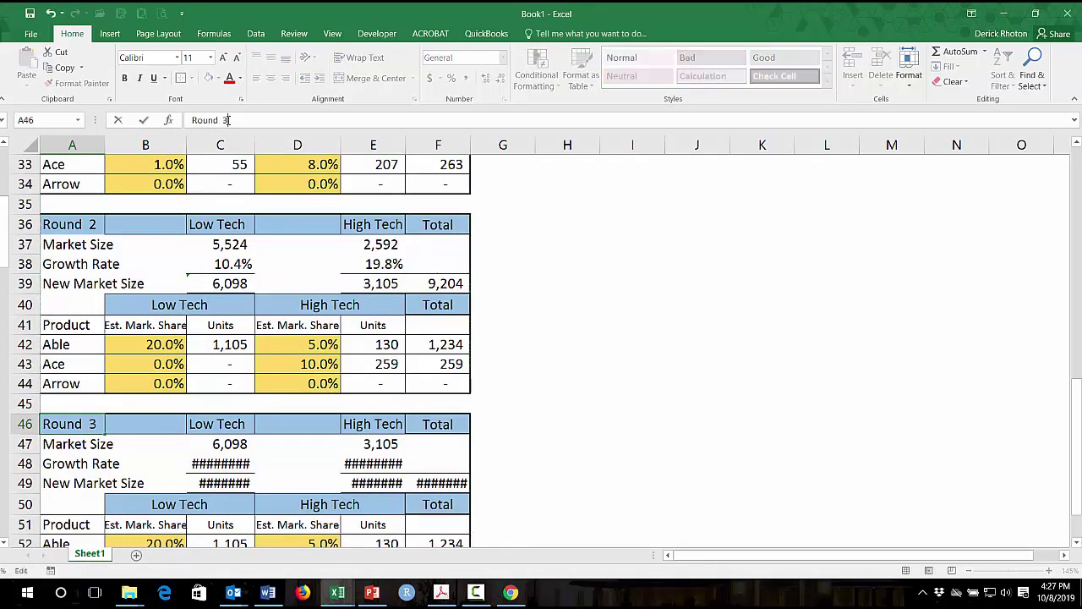
key(Return)
key(Up)
key(Right)
key(Right)
key(Down)
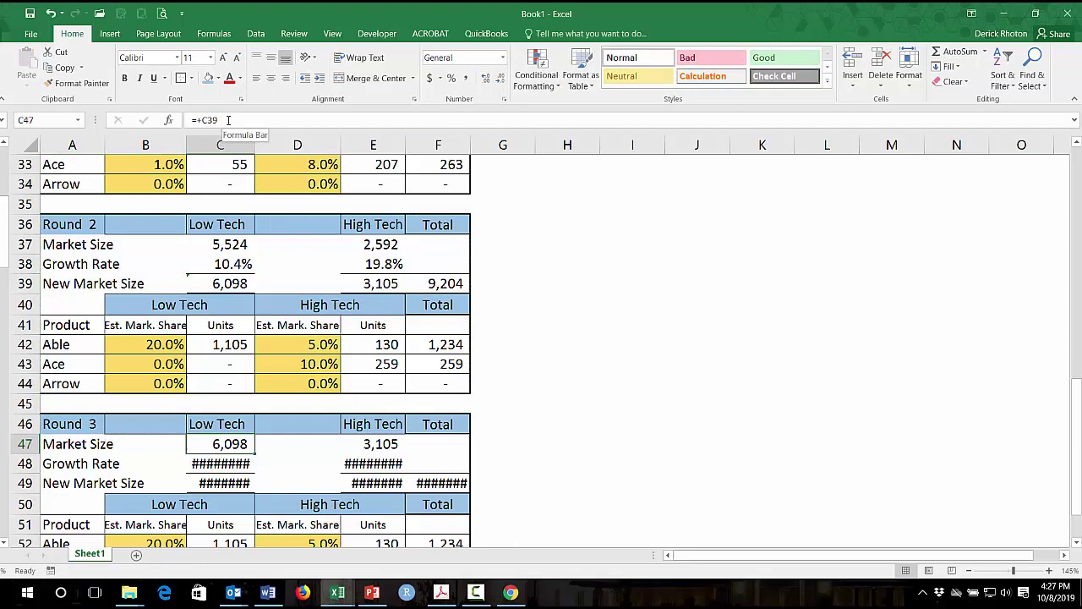
Link Round 3 Low Tech market size to Round 2's 6,098 result with =+C39
click(228, 120)
scroll(245, 346, up, 1)
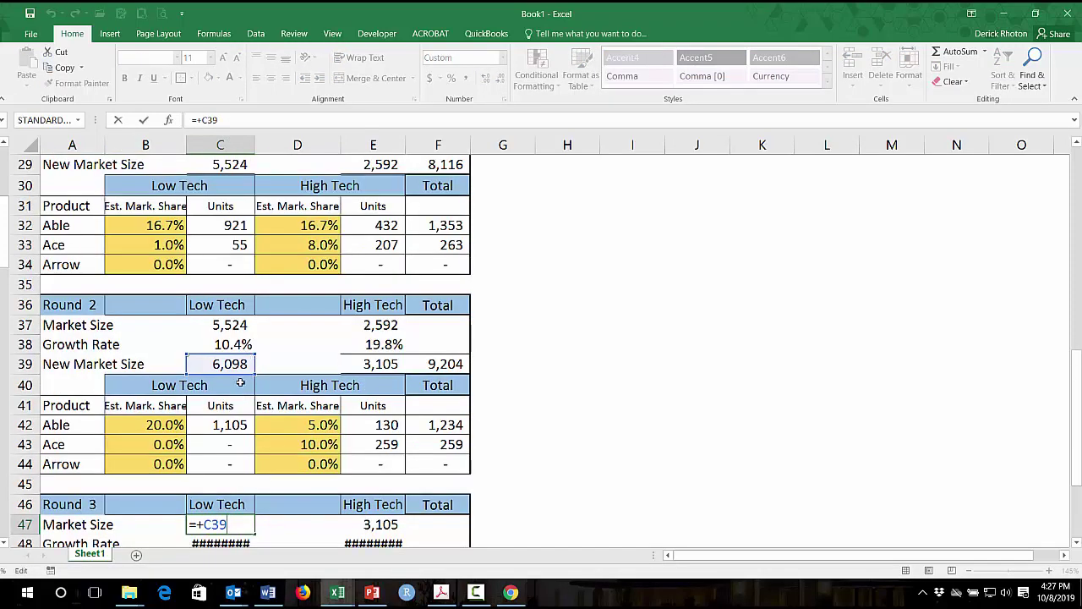
key(Return)
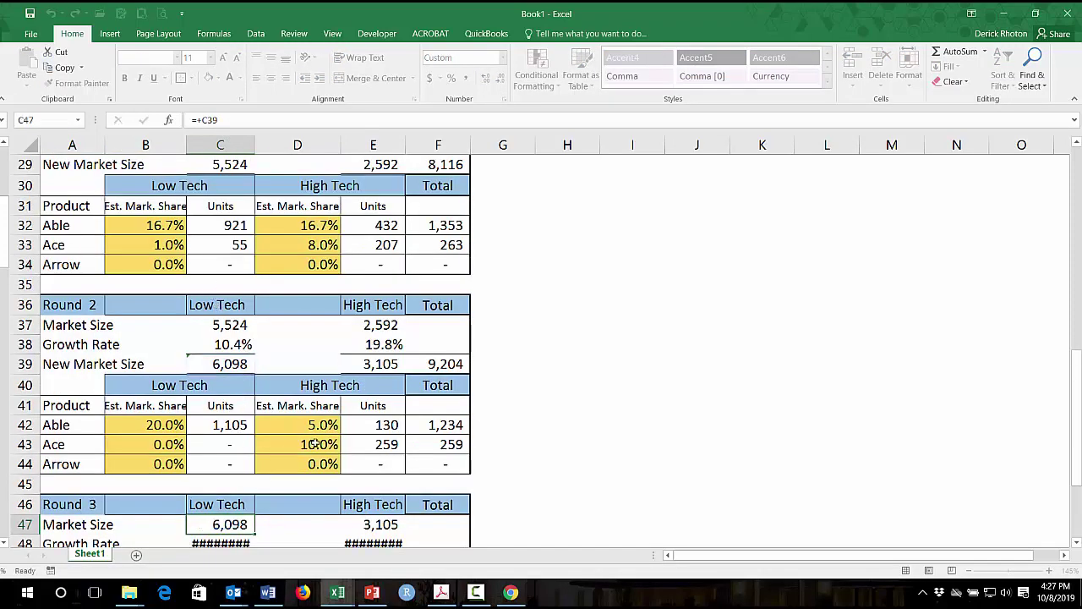
scroll(338, 414, down, 2)
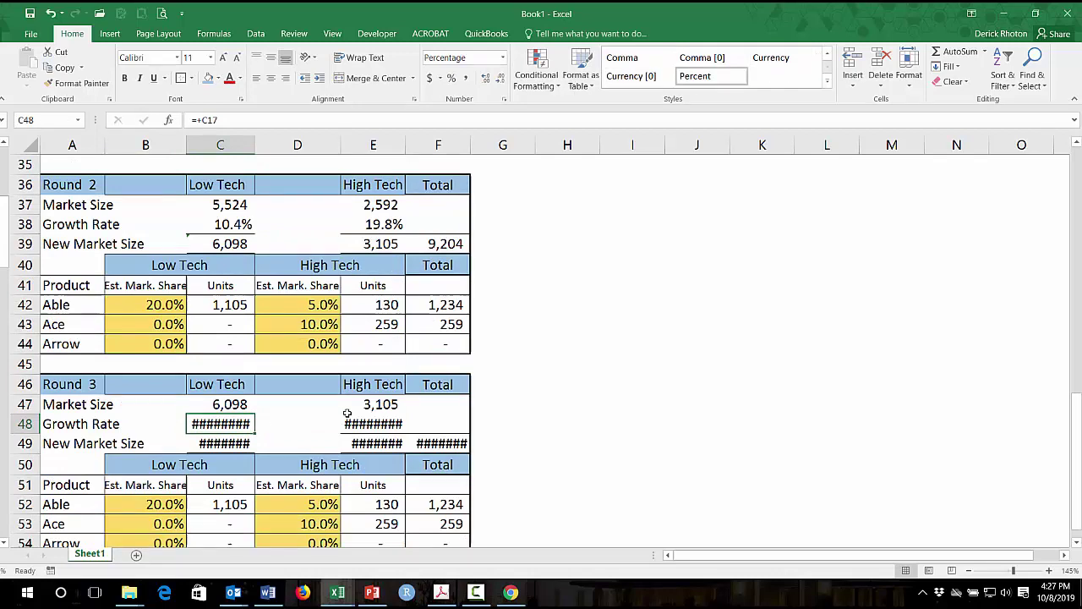
key(F2)
scroll(381, 397, up, 7)
scroll(368, 388, up, 2)
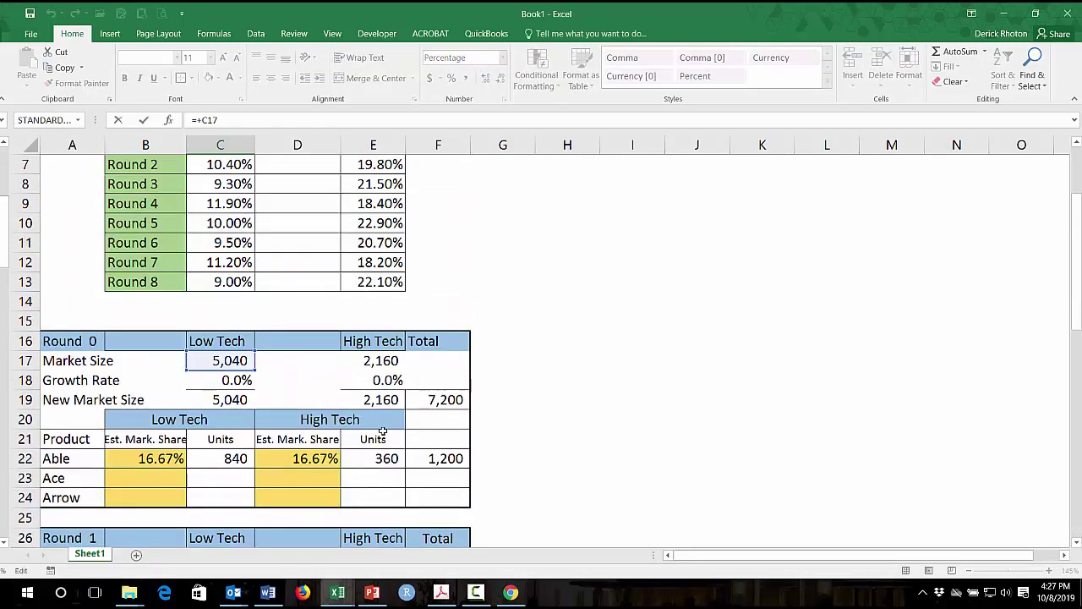
scroll(372, 431, down, 8)
key(ctrl+Return)
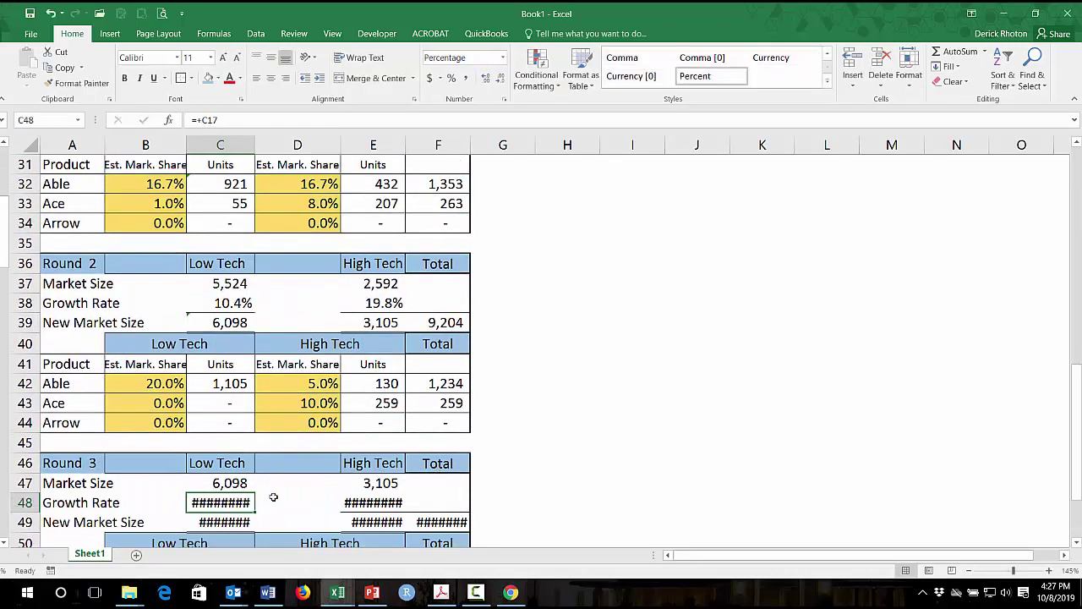
Link Round 3 Low Tech growth rate to the 9.3% growth-table value with =+C8
text(+)
scroll(364, 389, up, 9)
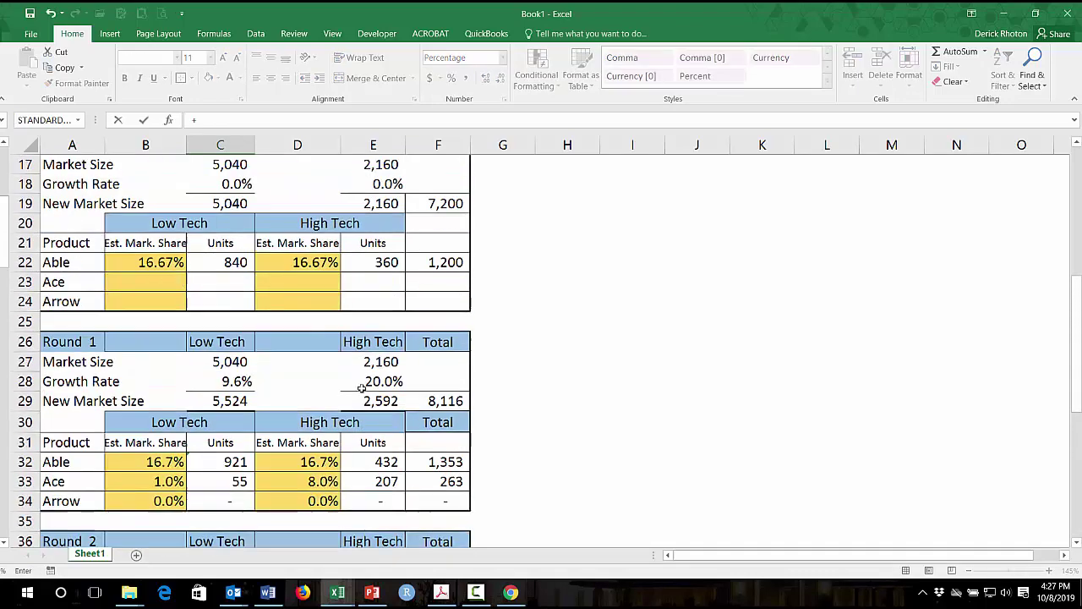
click(233, 265)
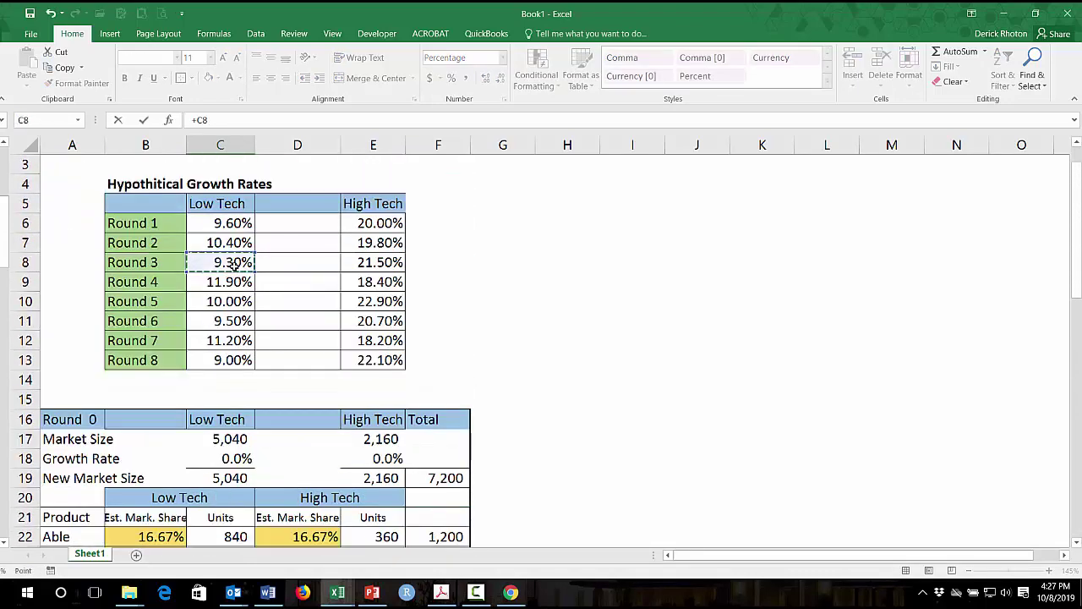
key(Return)
key(Up)
key(Left)
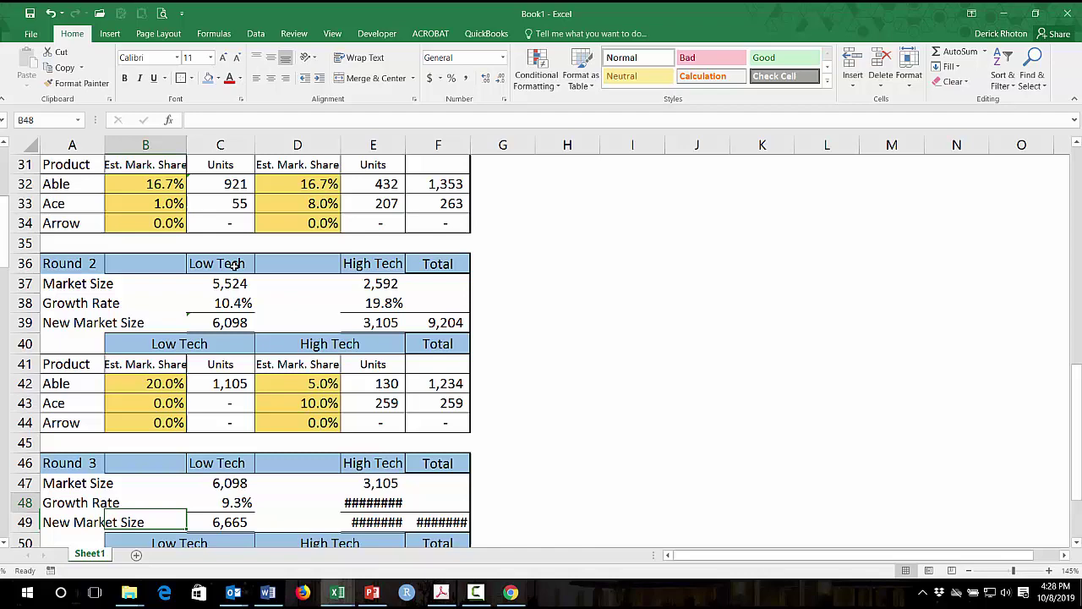
key(Right)
Copy the growth formula to High Tech (21.5%), giving a 10,438 total market size
key(ctrl+c)
key(Right)
key(Right)
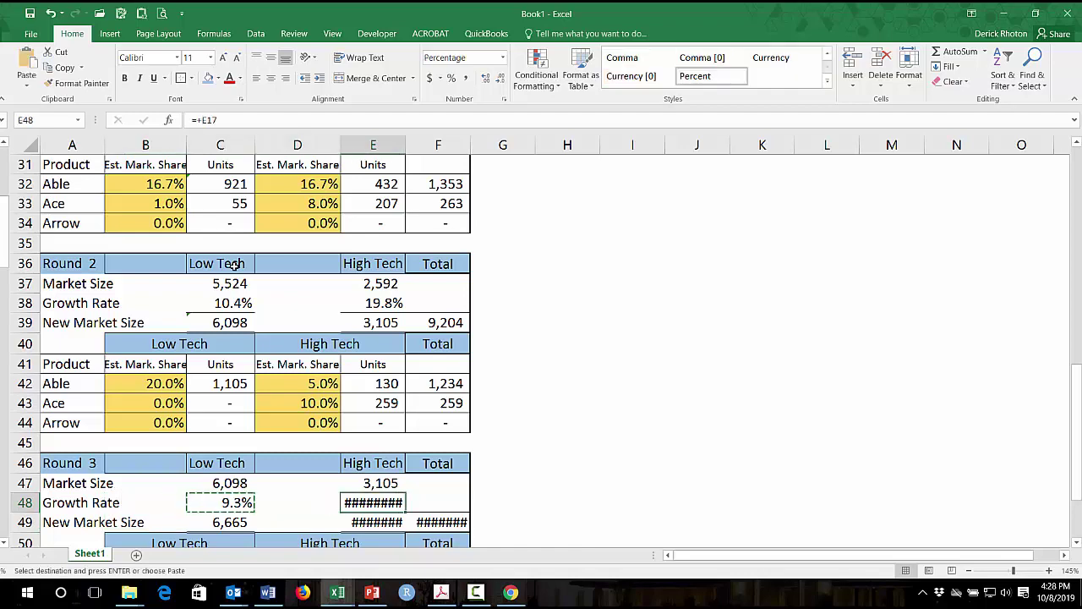
key(ctrl+v)
key(Escape)
key(Down)
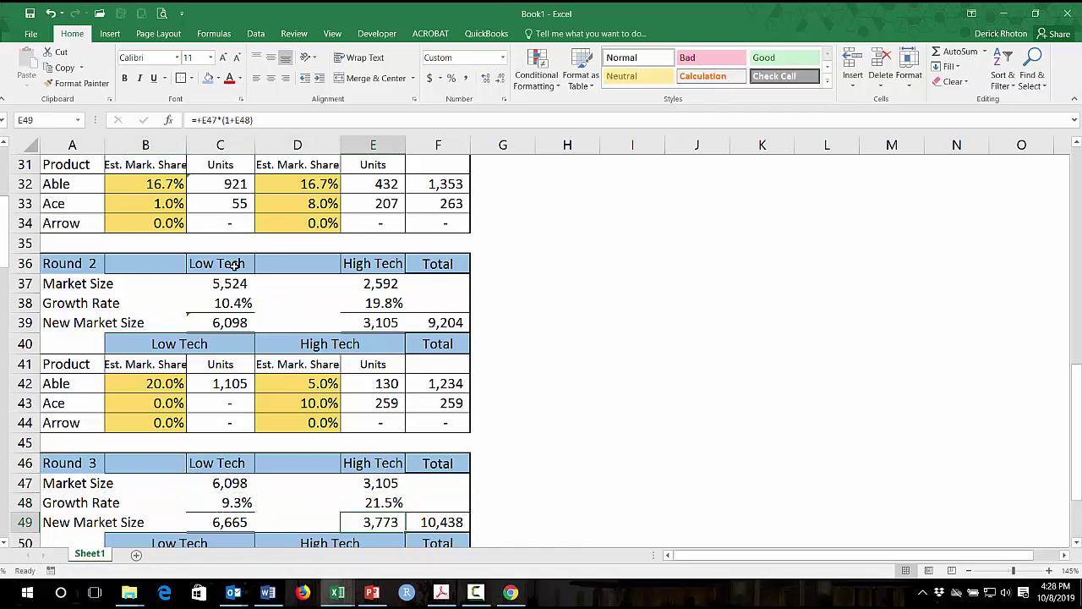
scroll(387, 267, down, 2)
click(448, 441)
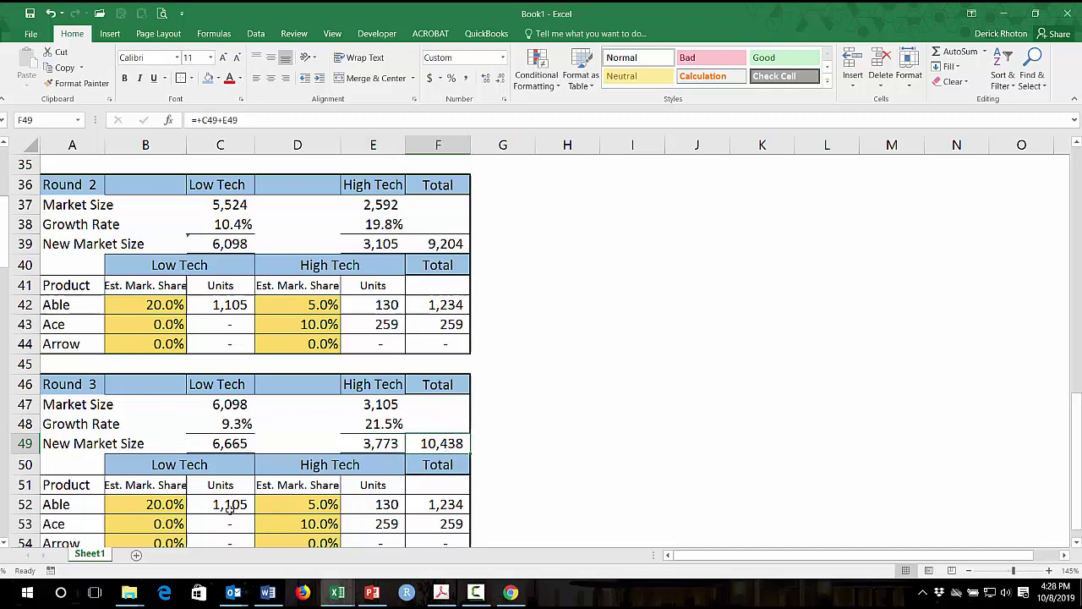
Set Able's Round 3 shares to 18% Low Tech and 2% High Tech (1,046 units)
click(166, 508)
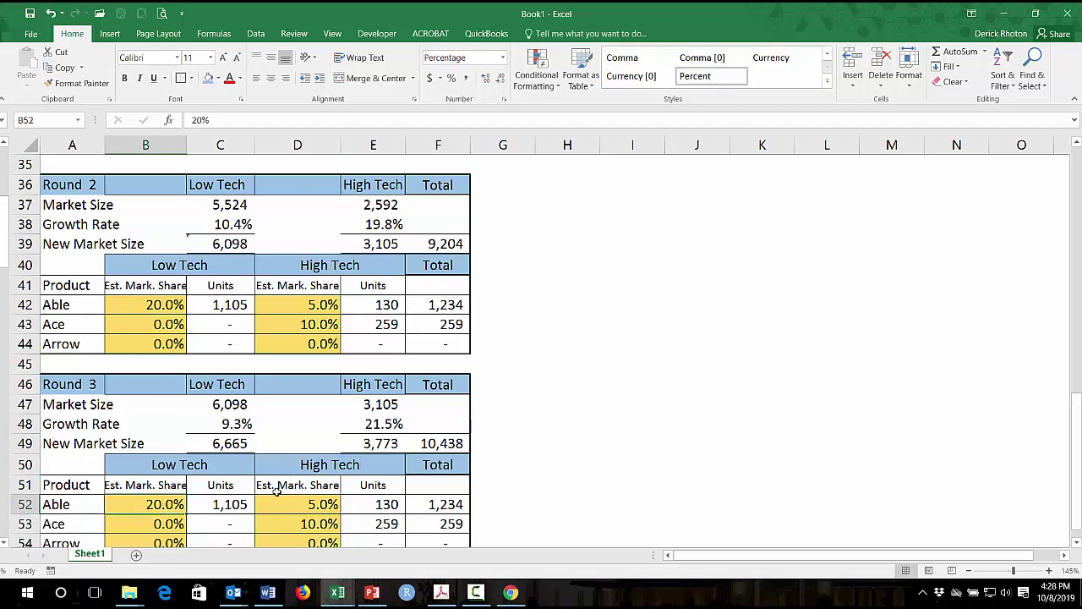
text(18)
key(ctrl+Return)
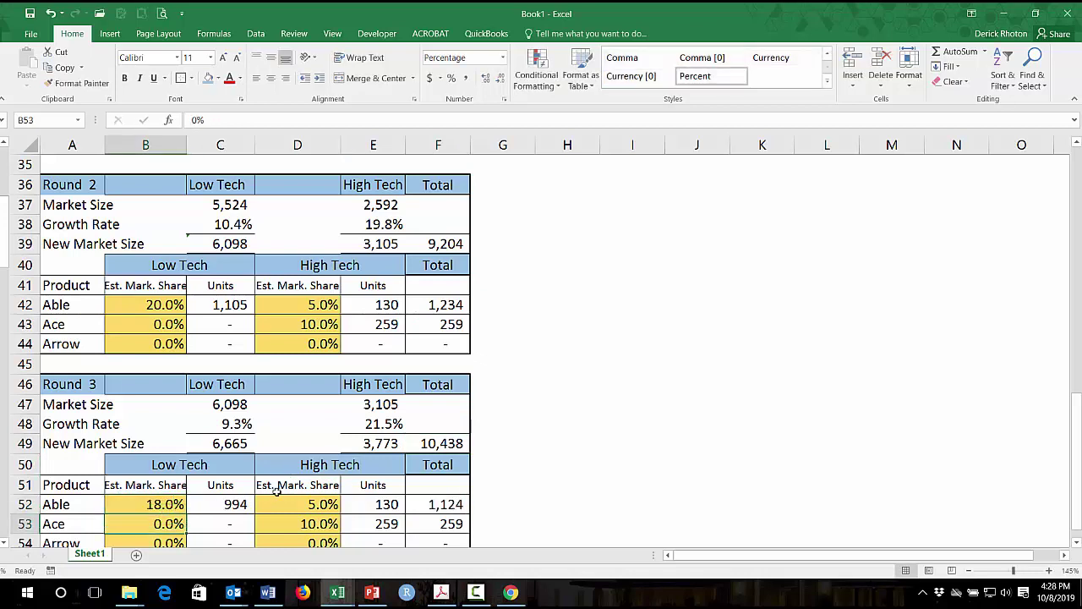
key(Tab)
key(Tab)
text(2)
key(Return)
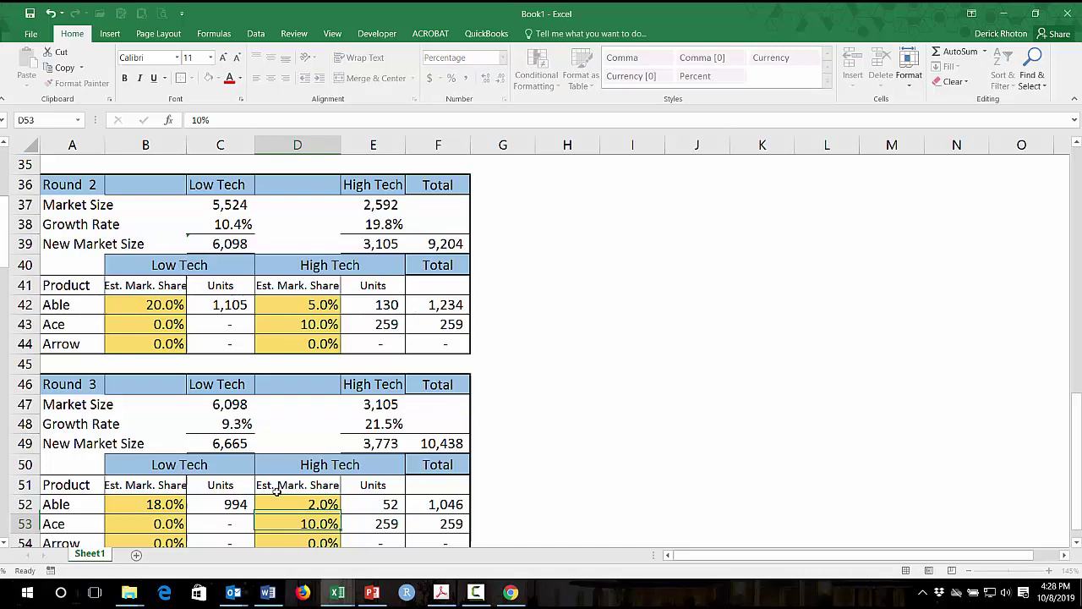
scroll(466, 502, down, 1)
click(451, 425)
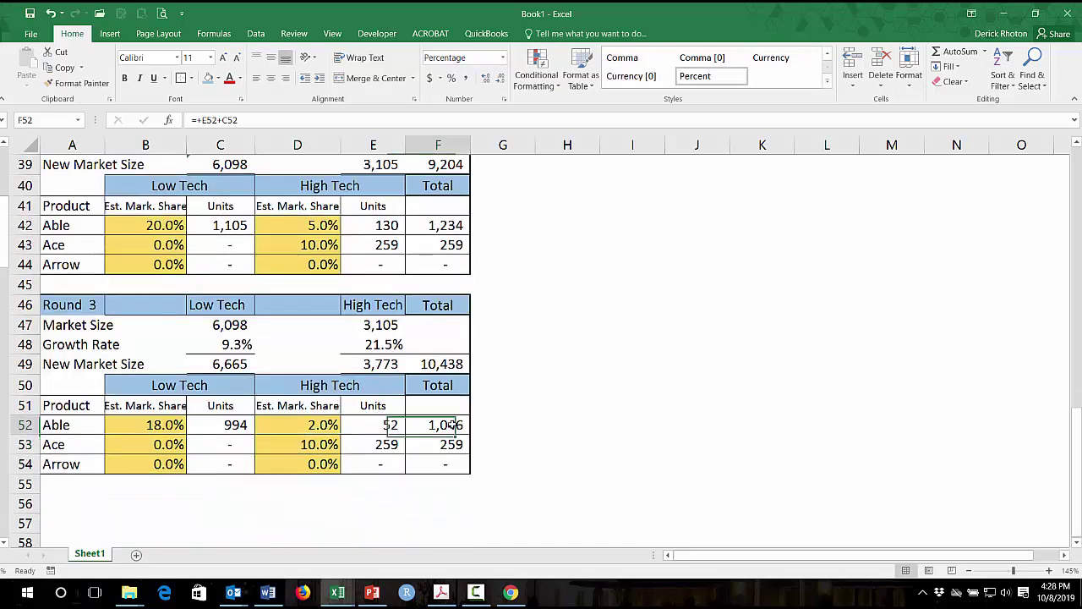
Set Ace's Round 3 shares to 2%/8% and Arrow's High Tech share to 8%
click(310, 451)
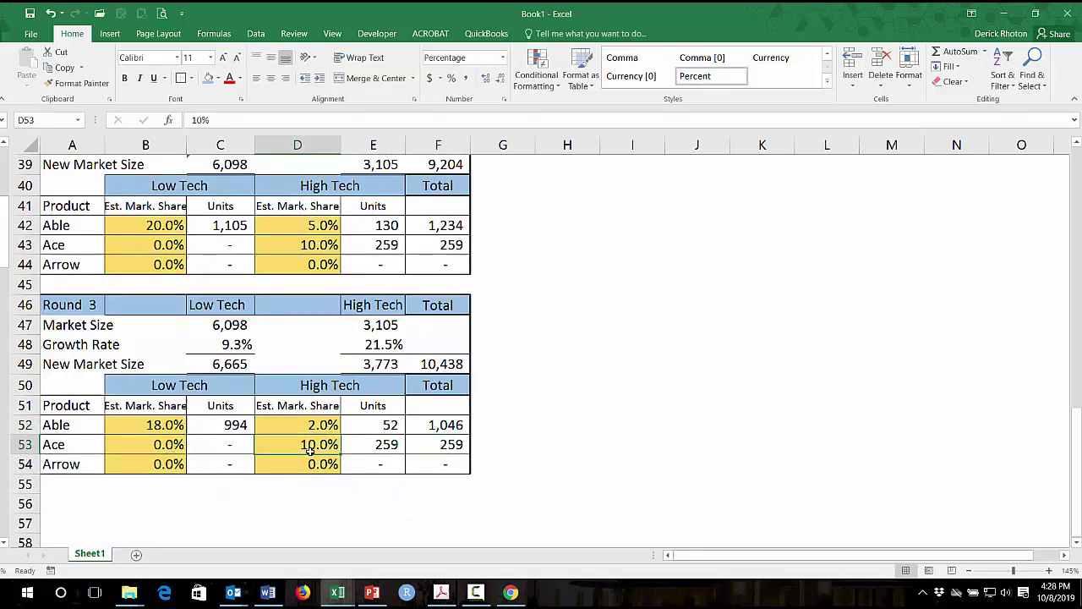
text(8)
key(Return)
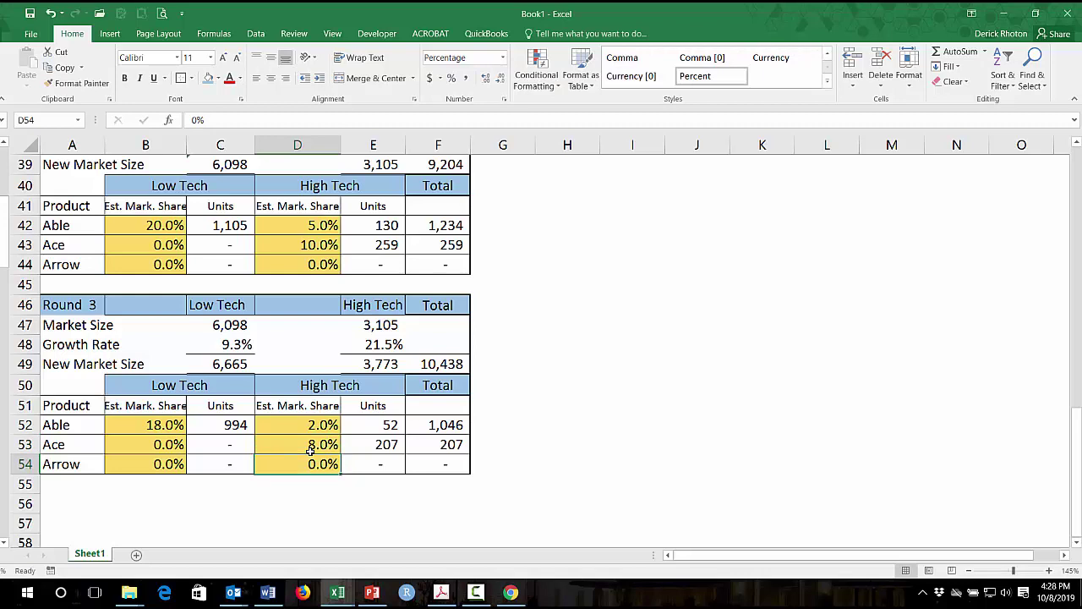
key(Left)
key(Up)
key(Left)
text(2)
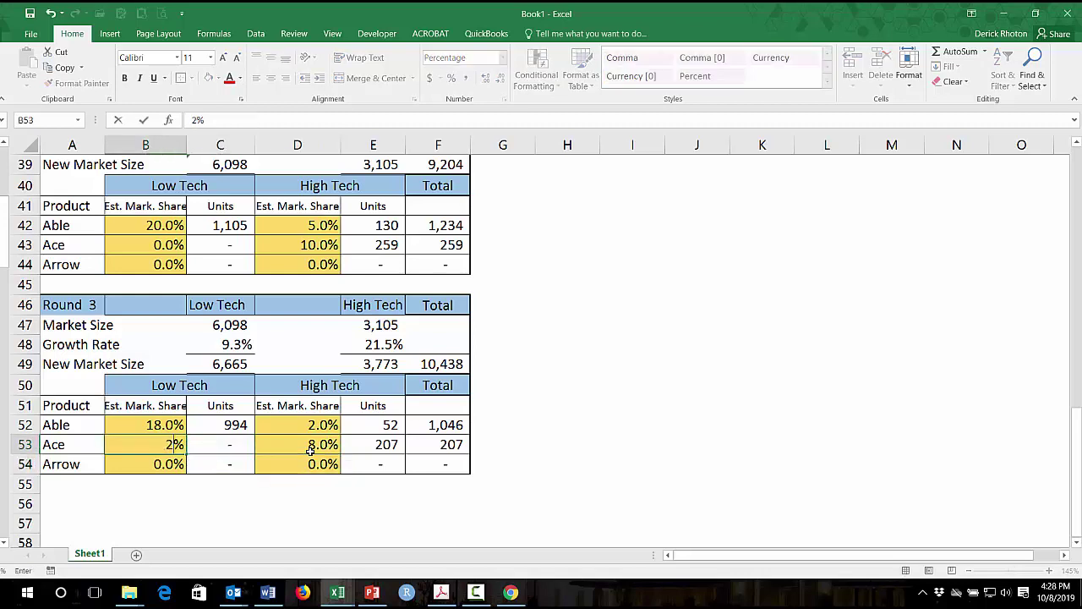
key(Return)
key(Right)
key(Right)
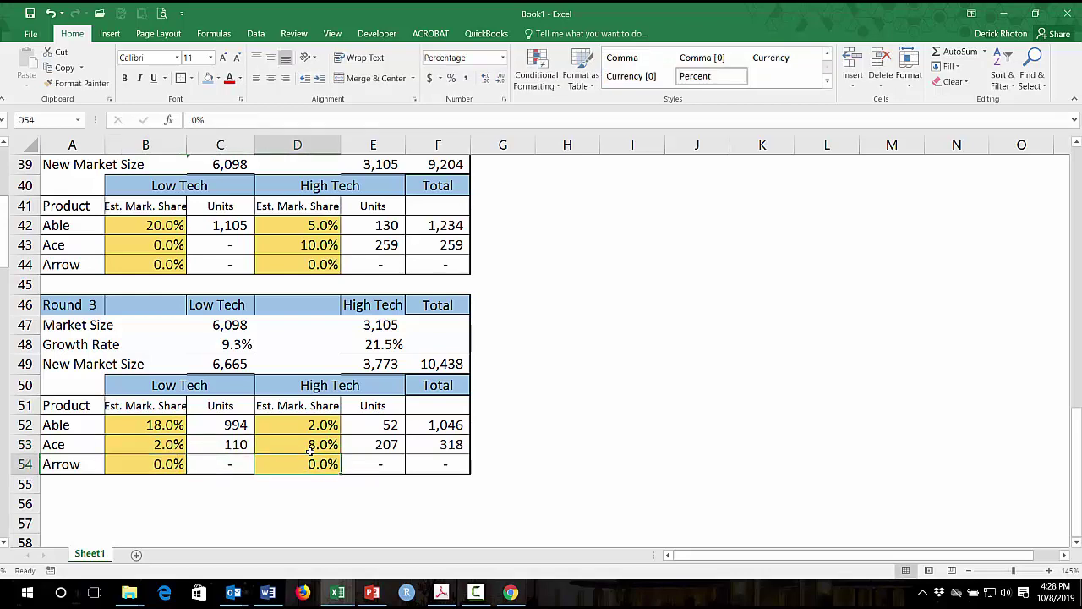
text(8)
key(Return)
key(Up)
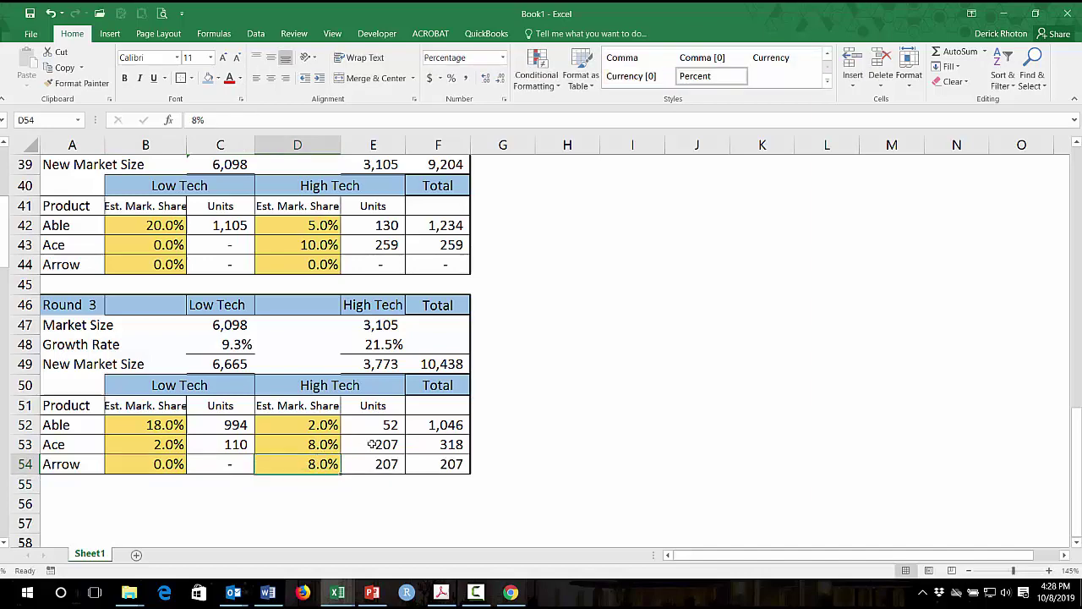
scroll(429, 425, up, 1)
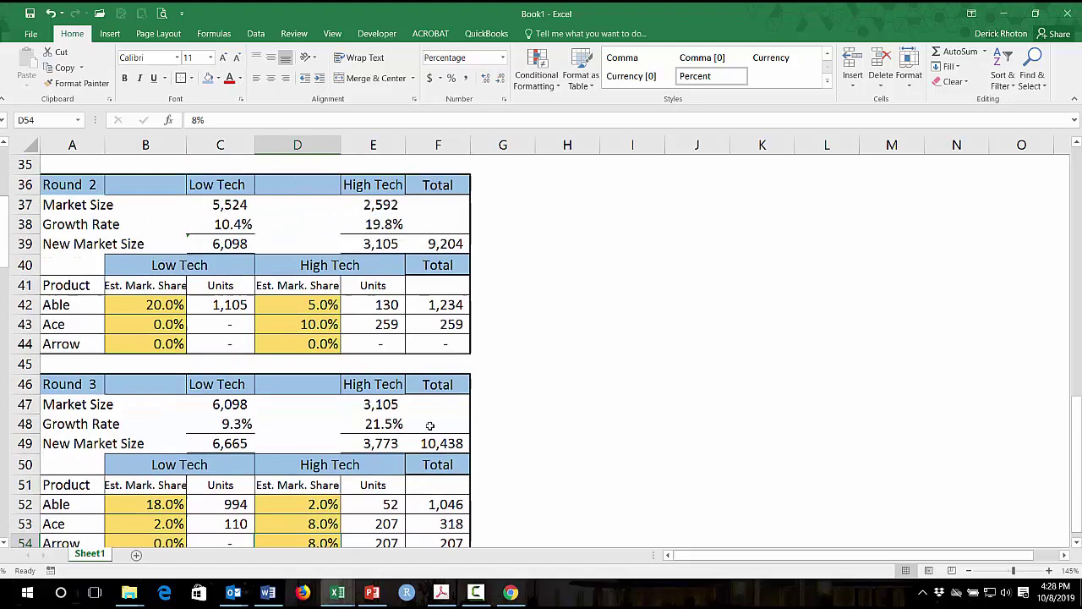
scroll(411, 429, down, 1)
scroll(404, 431, up, 10)
scroll(403, 430, up, 2)
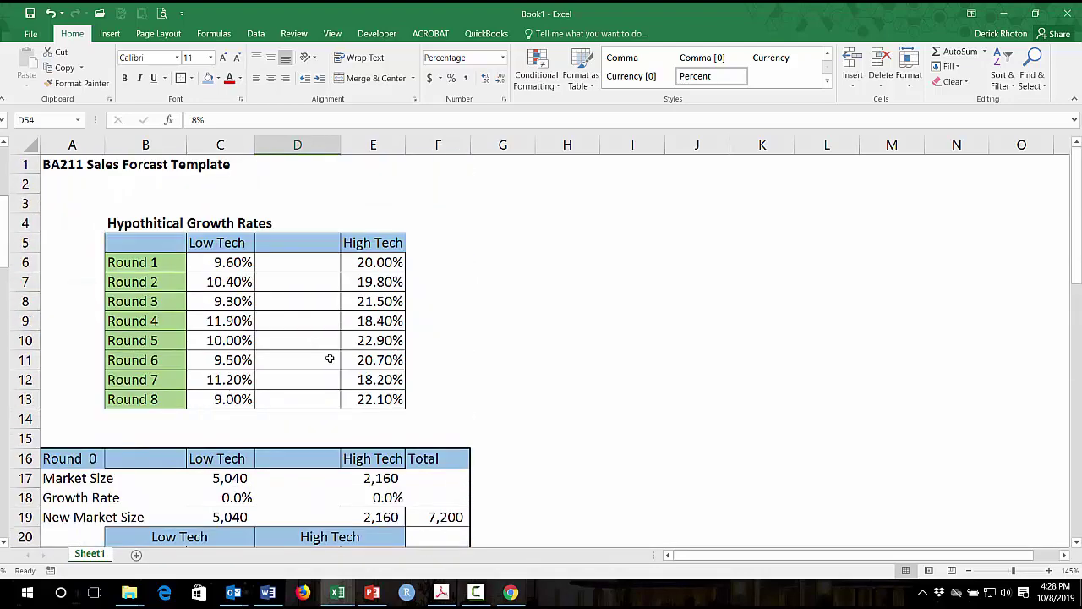
scroll(285, 342, down, 3)
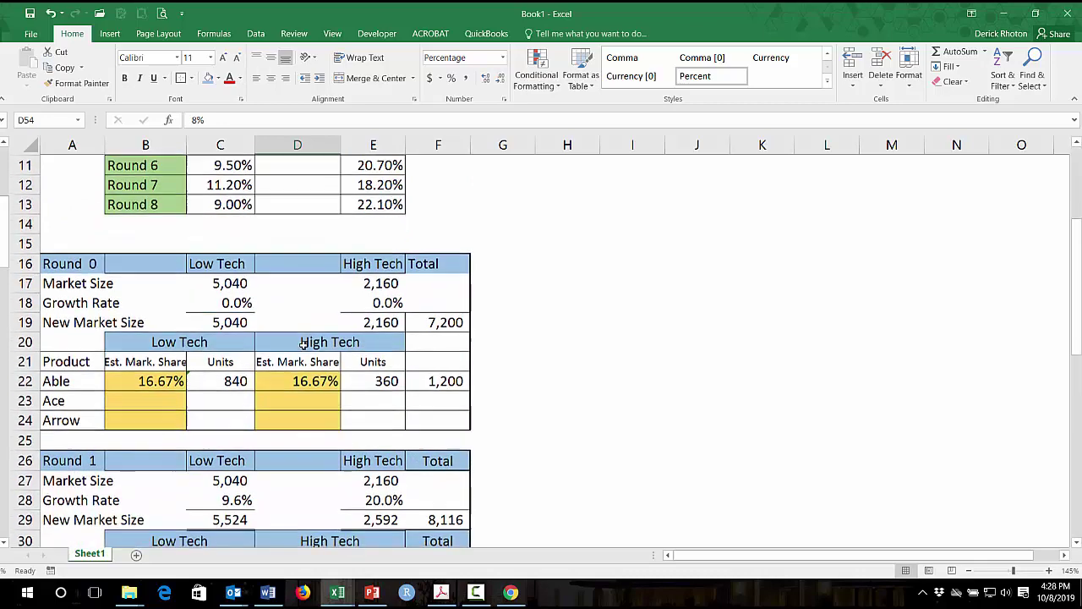
click(85, 264)
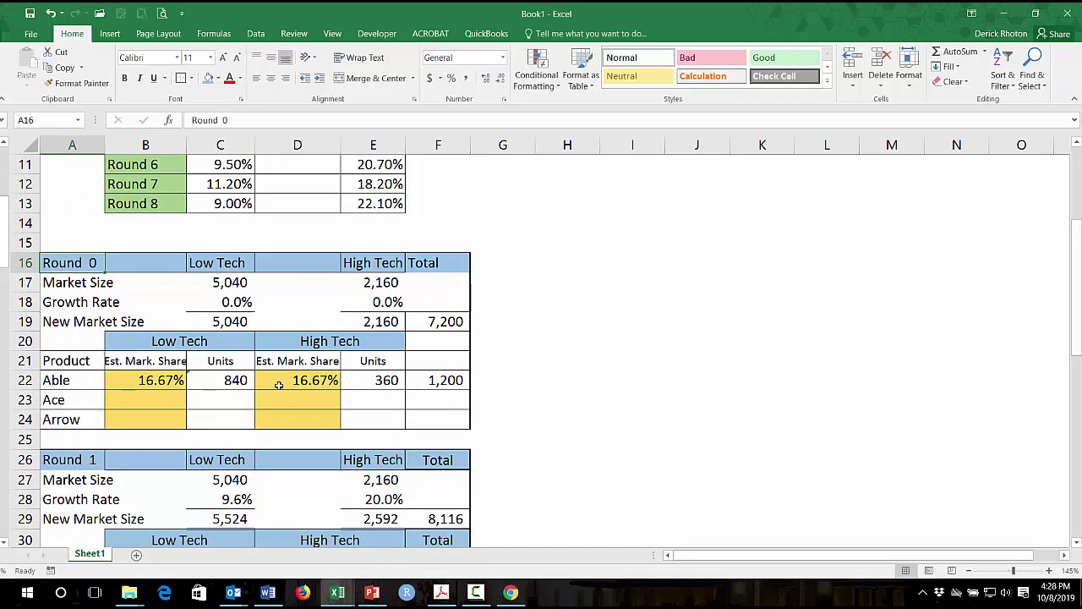
scroll(205, 352, down, 1)
scroll(398, 378, down, 2)
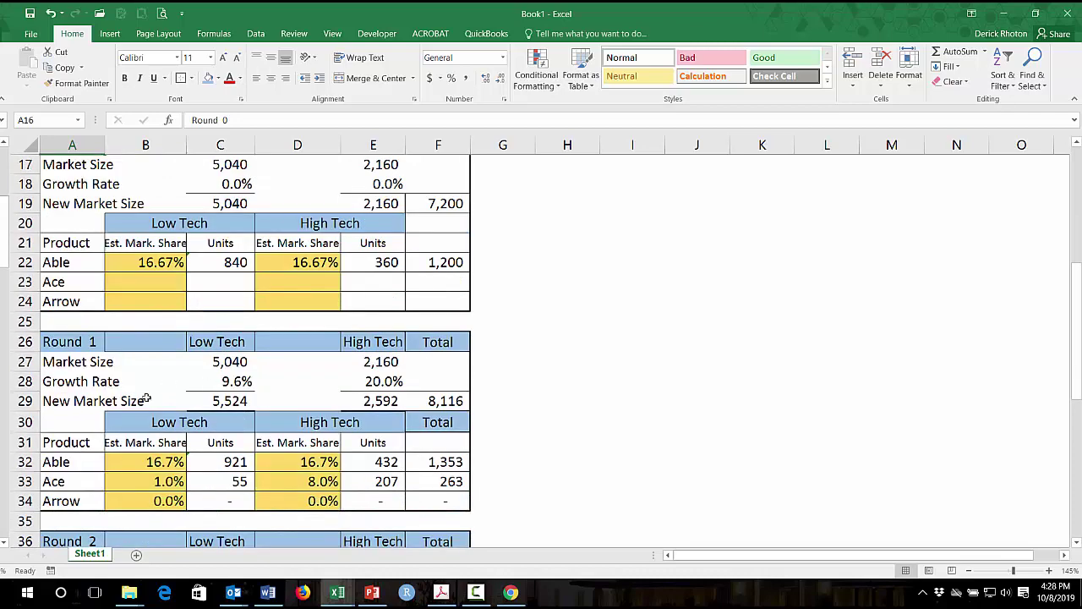
Set Able's Round 1 shares to 18% Low Tech and 5% High Tech, totalling 1,124 units
click(164, 455)
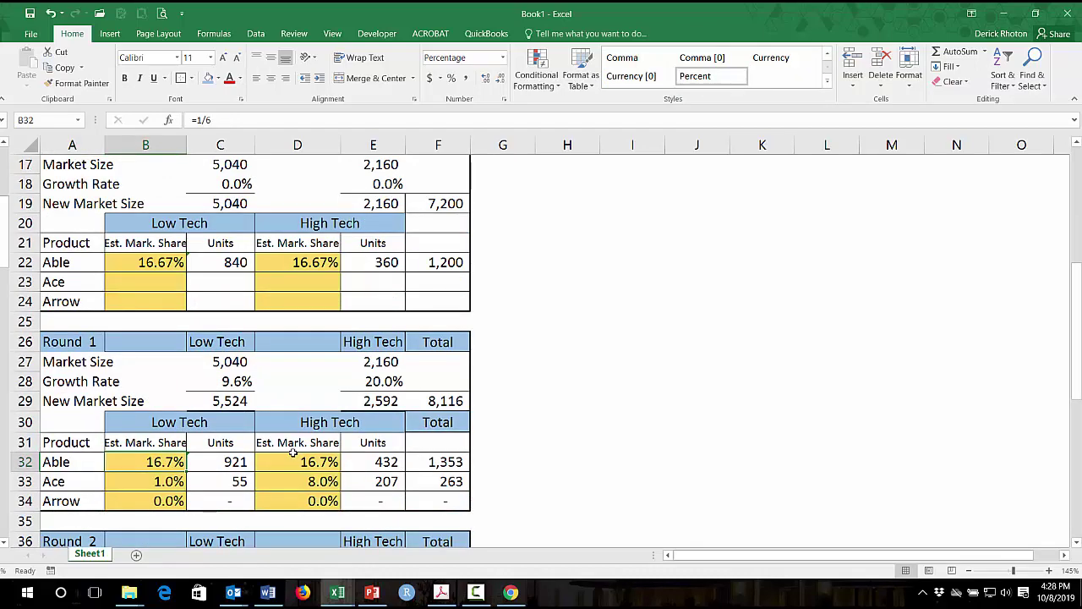
text(17%)
key(Return)
key(Up)
key(F2)
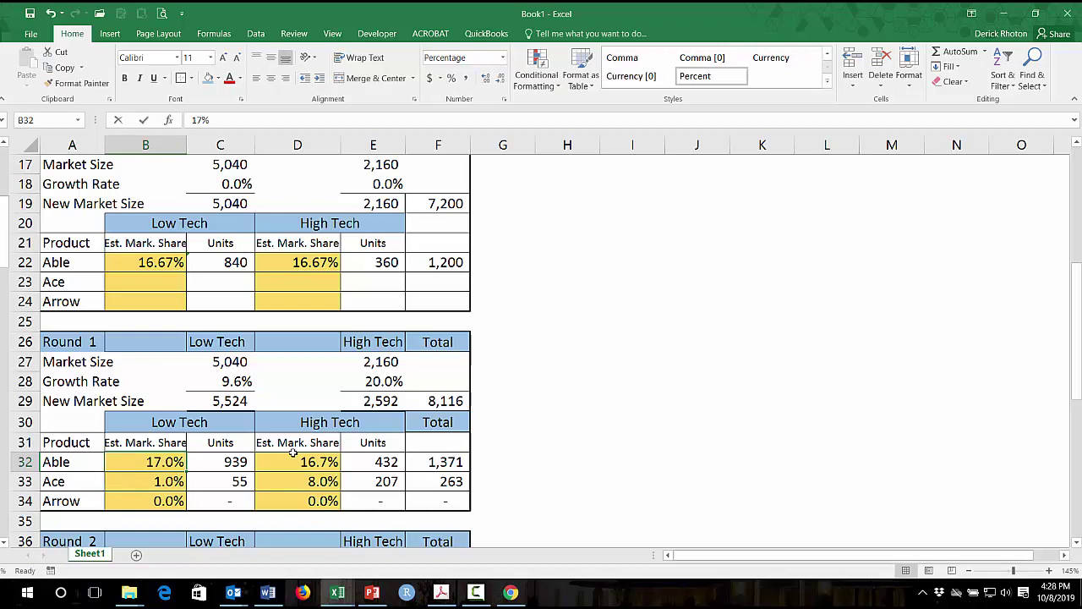
key(BackSpace)
key(BackSpace)
text(8%)
key(Return)
key(Up)
key(Right)
key(Right)
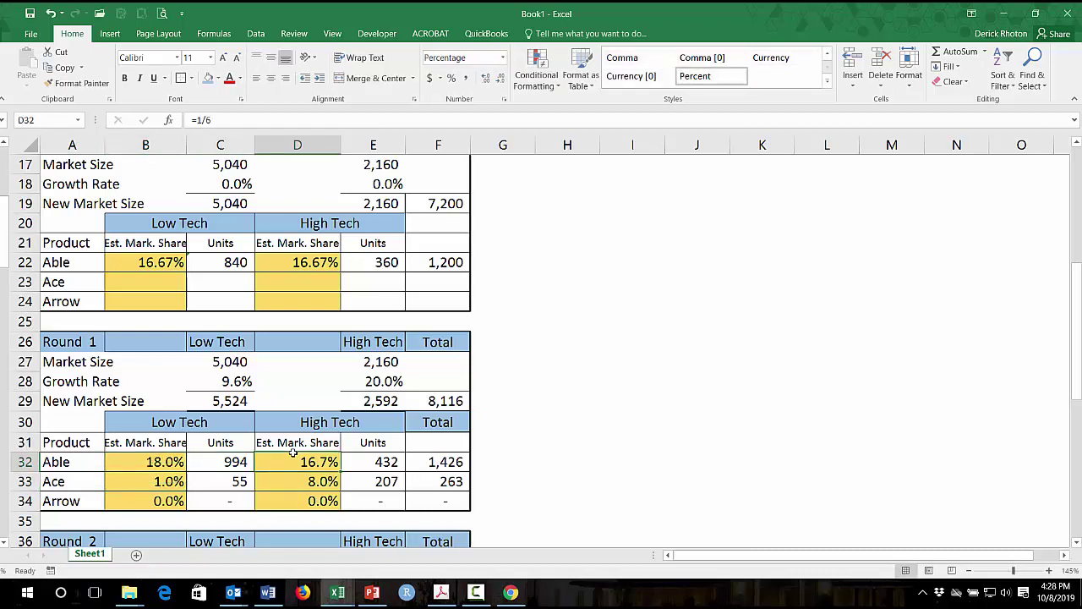
text(5%)
key(Return)
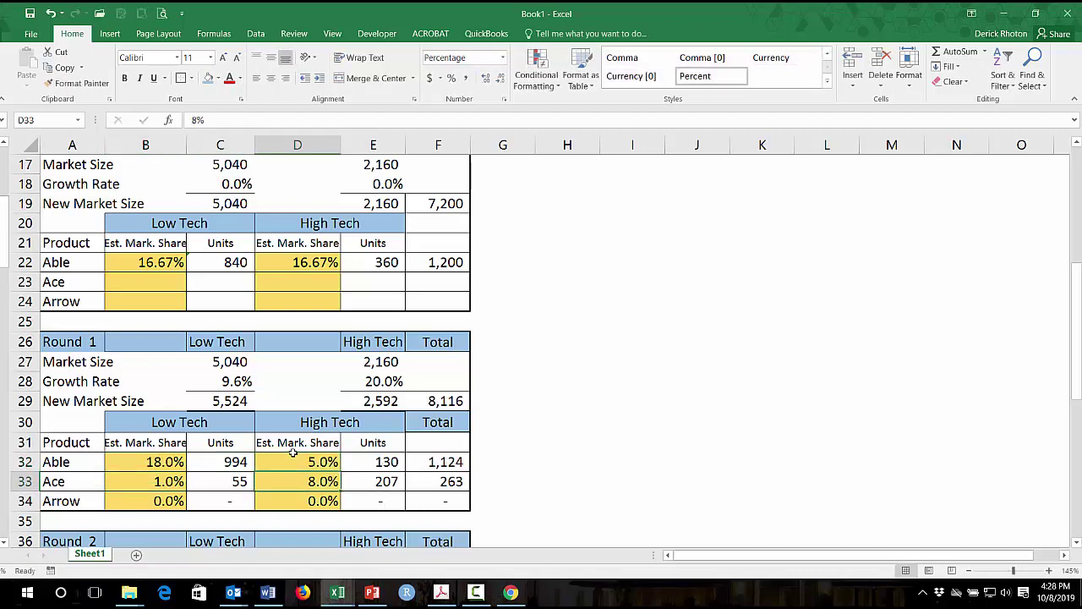
click(414, 461)
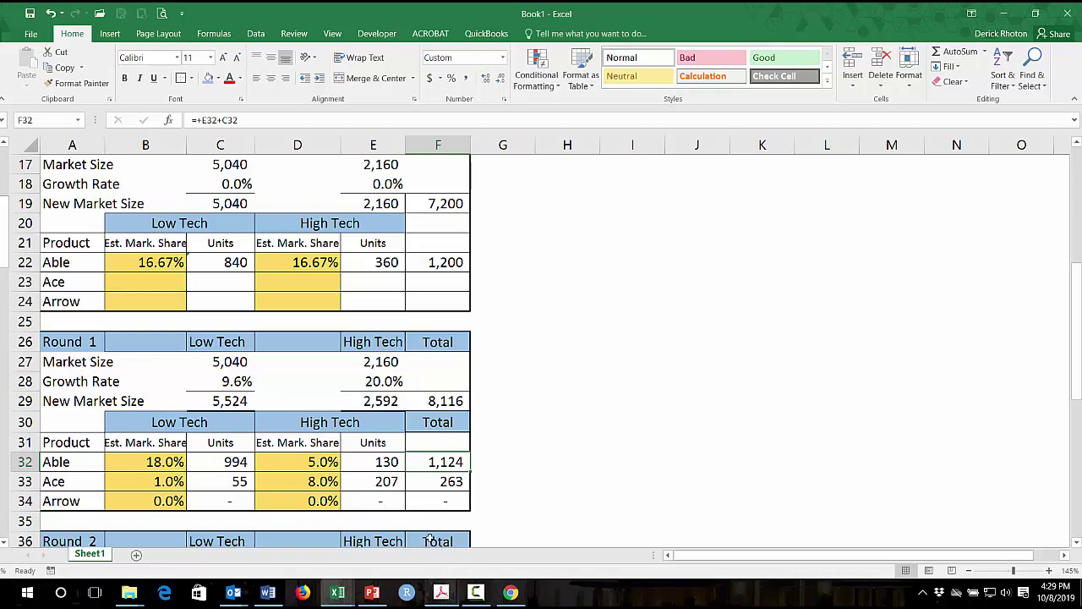
scroll(335, 482, down, 4)
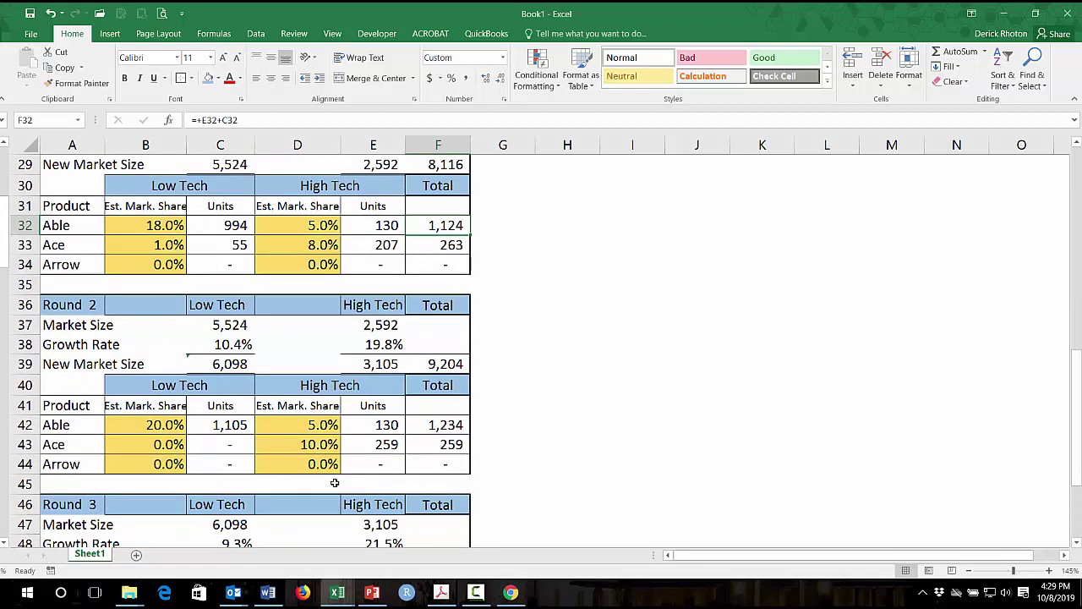
scroll(343, 425, up, 2)
scroll(262, 350, down, 2)
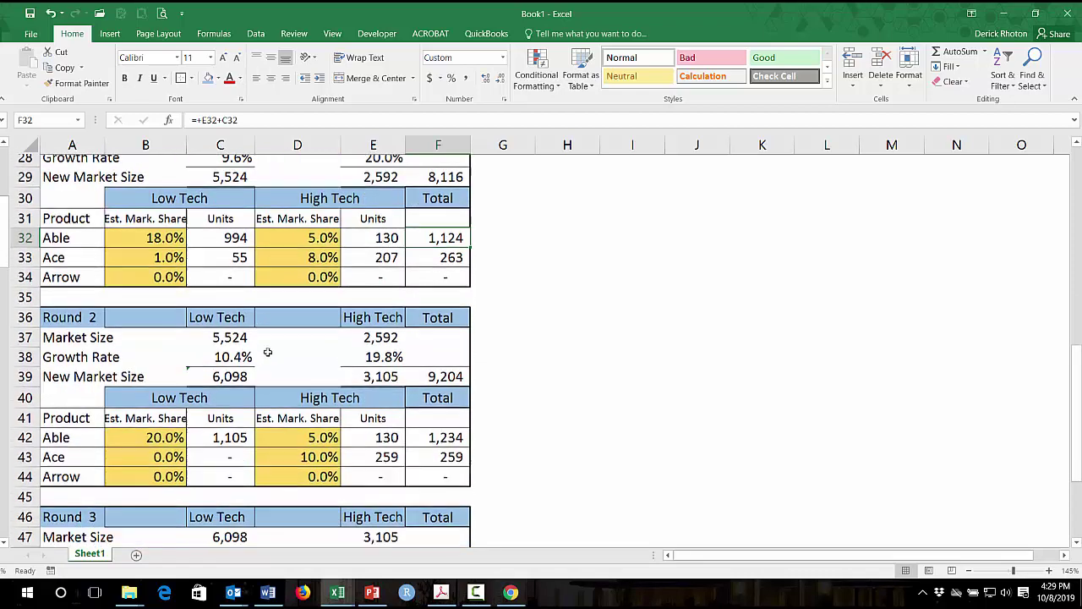
scroll(313, 356, down, 2)
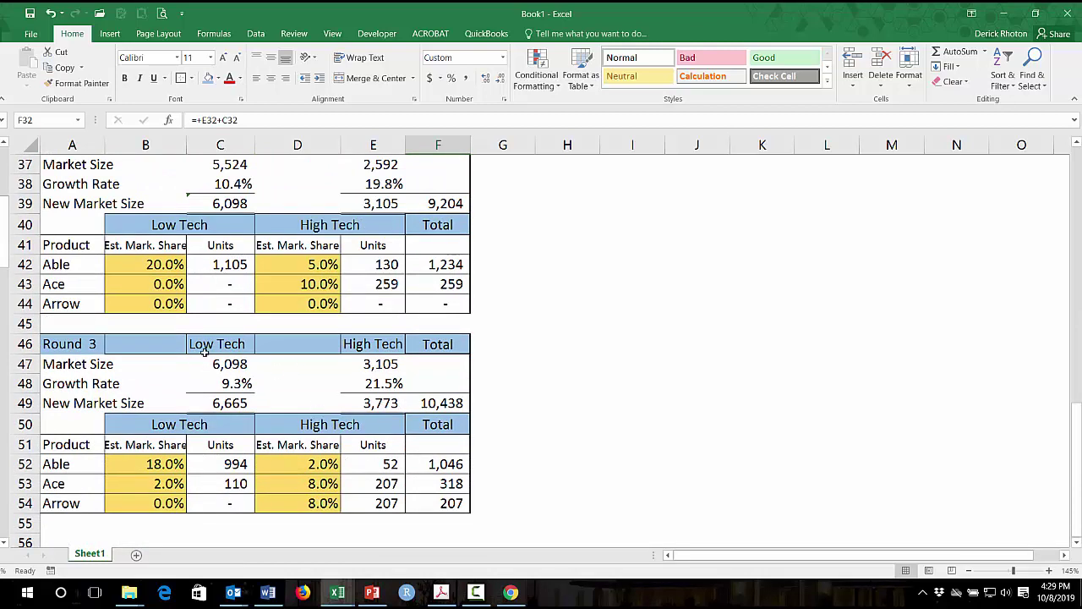
scroll(203, 362, down, 1)
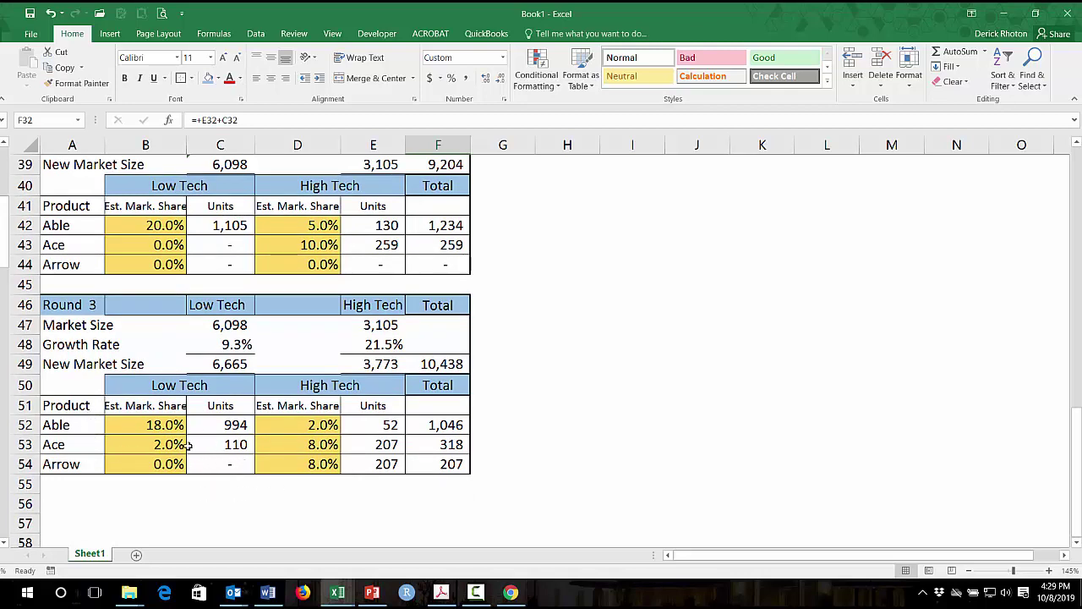
Change Able's Round 3 shares to 15% Low Tech and 5% High Tech, totalling 958 units
click(169, 427)
text(15)
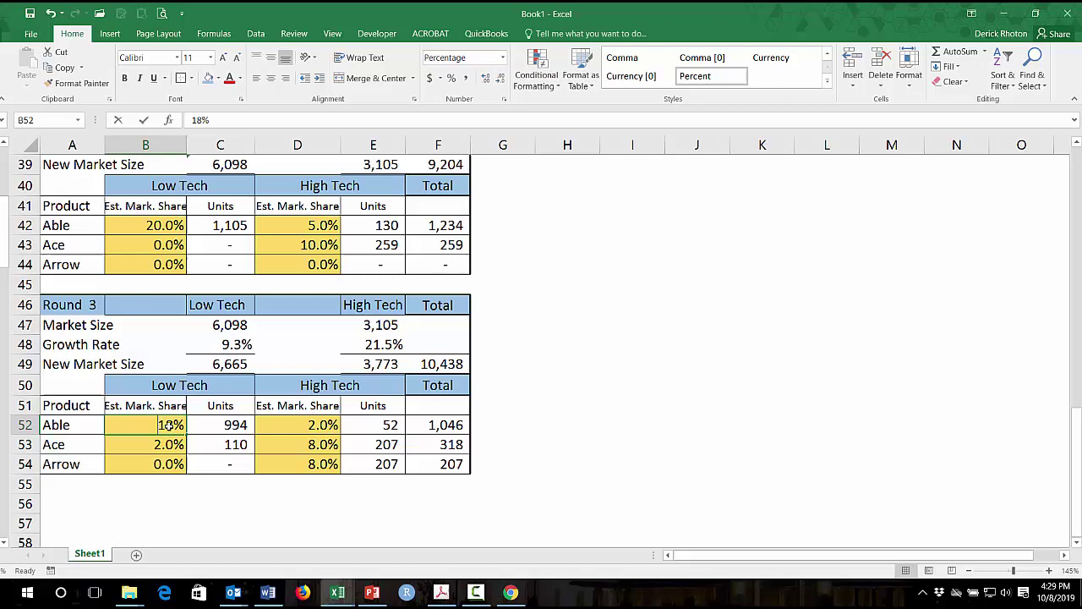
key(Return)
key(Up)
key(Right)
key(Right)
text(5)
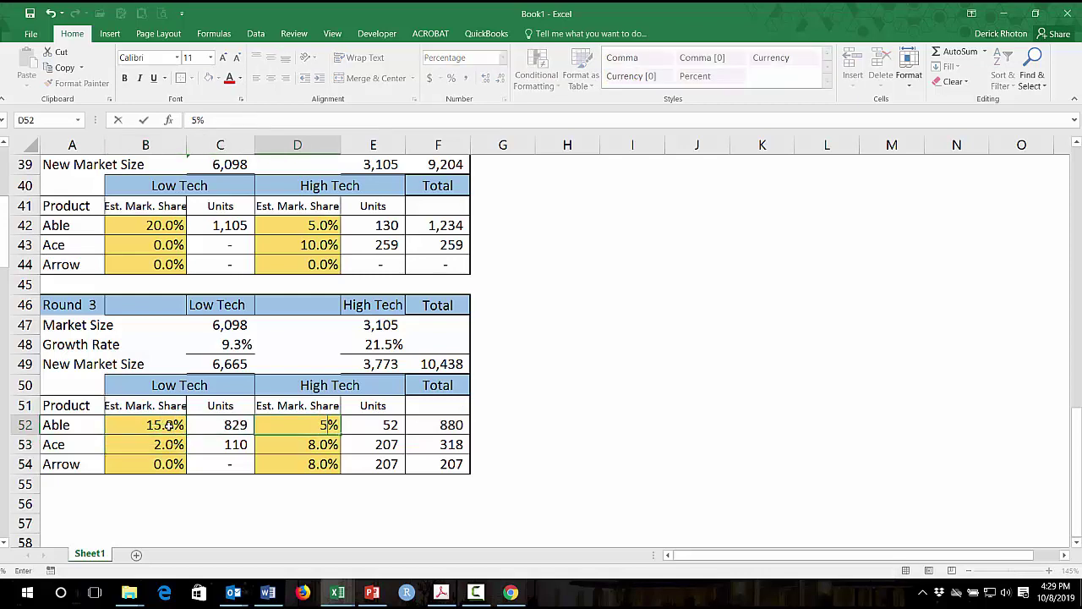
key(ctrl+Return)
click(413, 424)
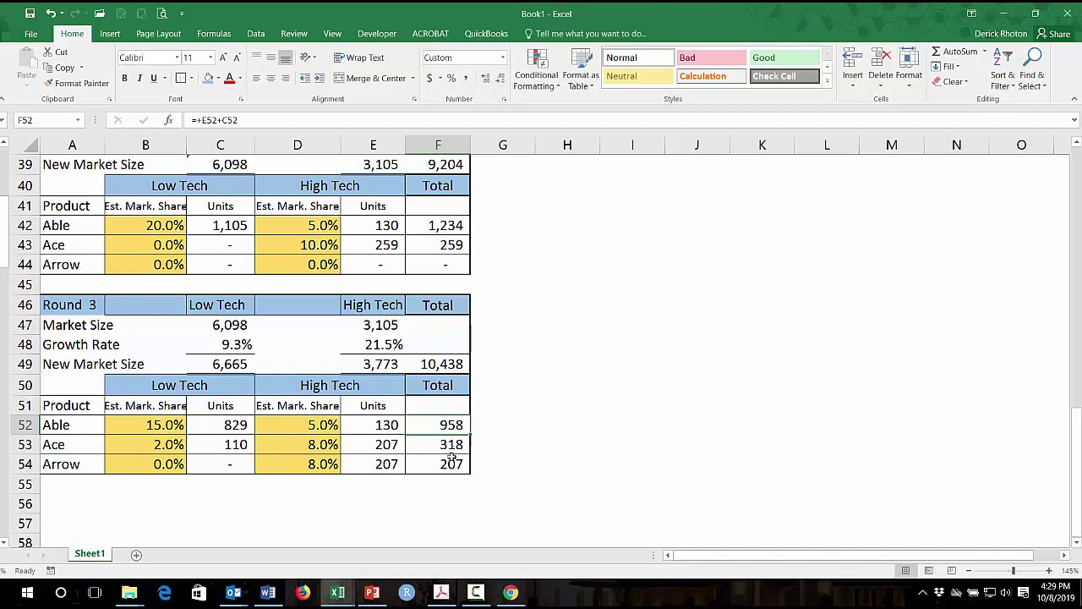
scroll(439, 476, up, 9)
scroll(439, 477, up, 4)
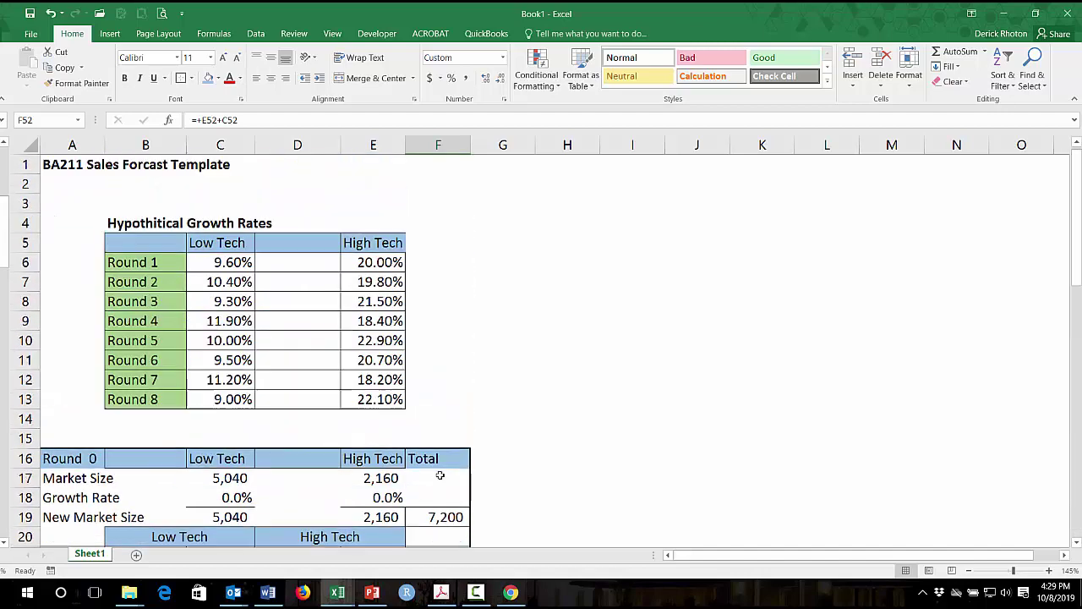